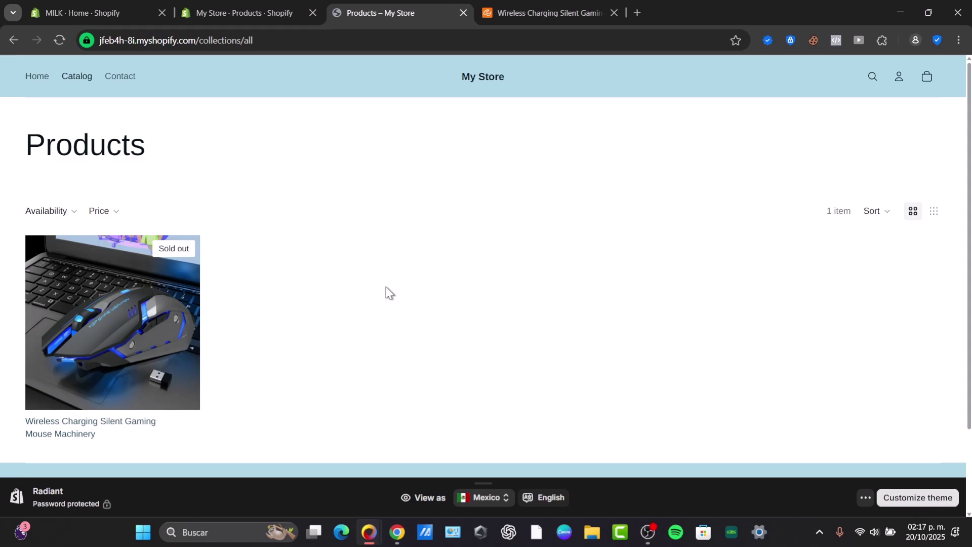
- Open the storefront's home page and look through its sections
mouse_move(113, 372)
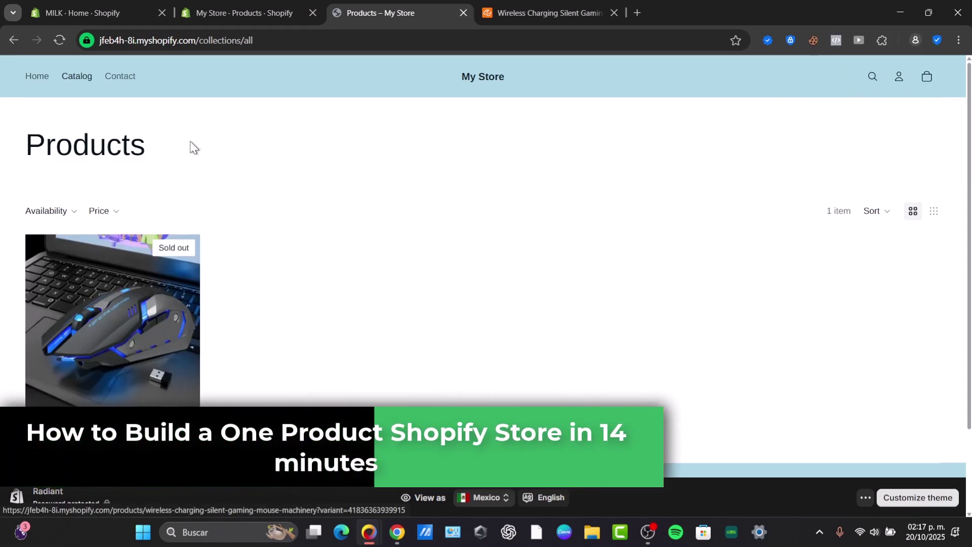
left_click(45, 79)
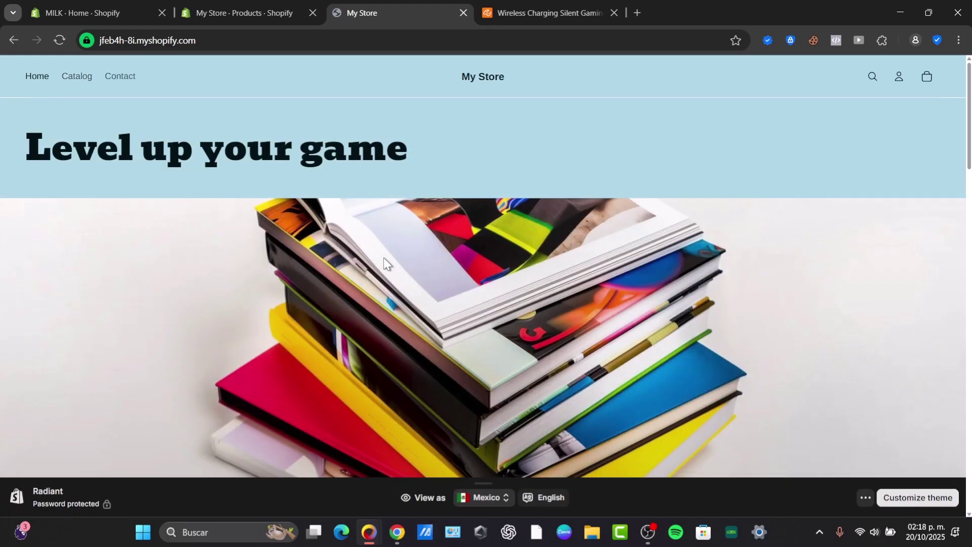
scroll(415, 228, "down", 10)
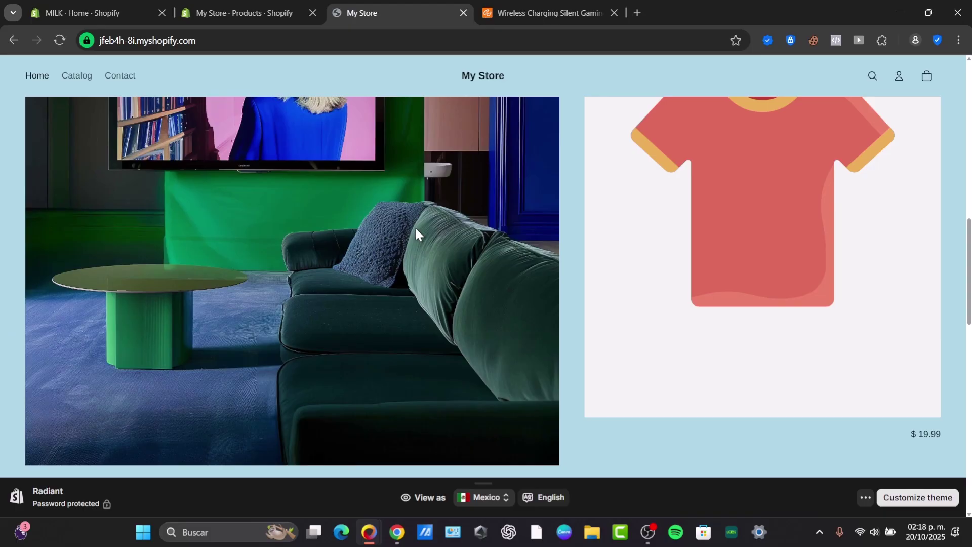
- Switch to CJdropshipping and look through the trending and new products on its home page
left_click(540, 11)
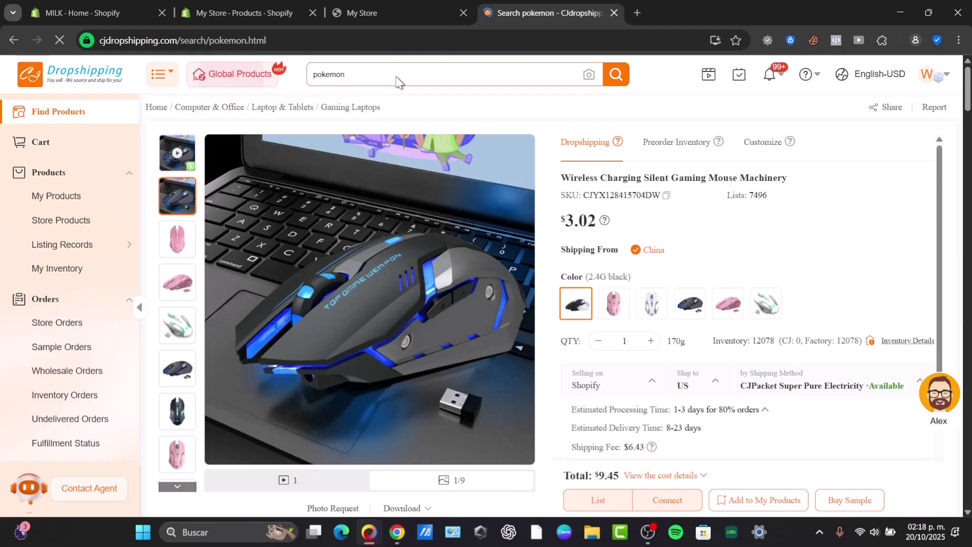
scroll(430, 324, "down", 5)
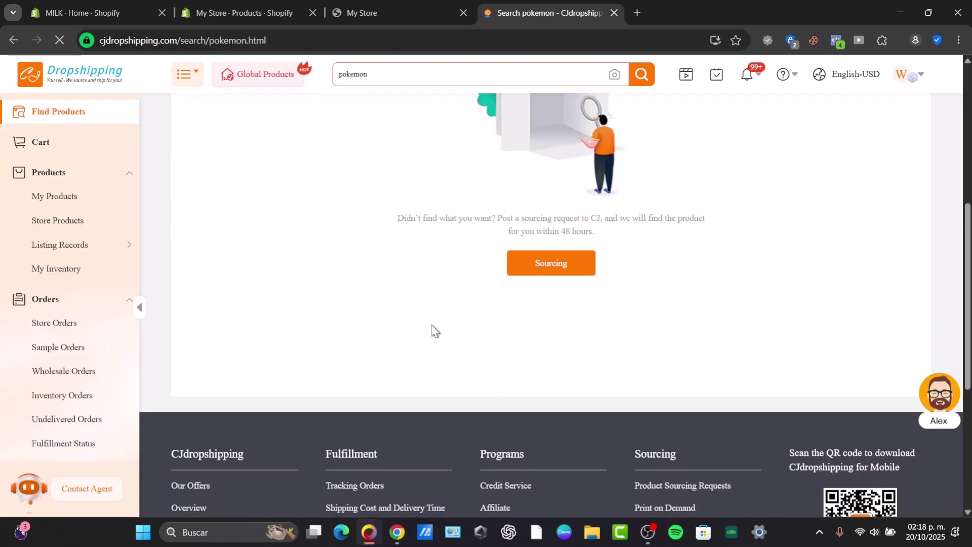
scroll(432, 330, "down", 3)
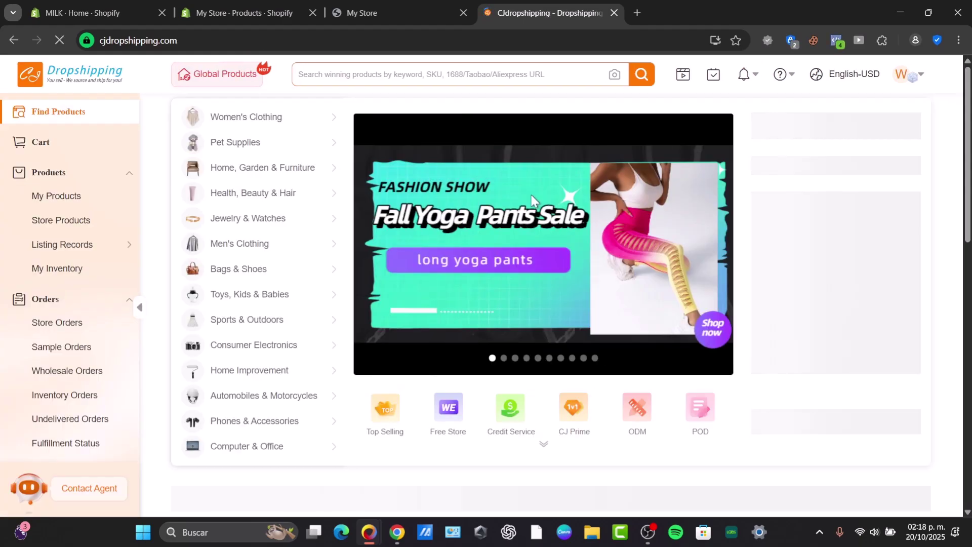
scroll(571, 243, "down", 6)
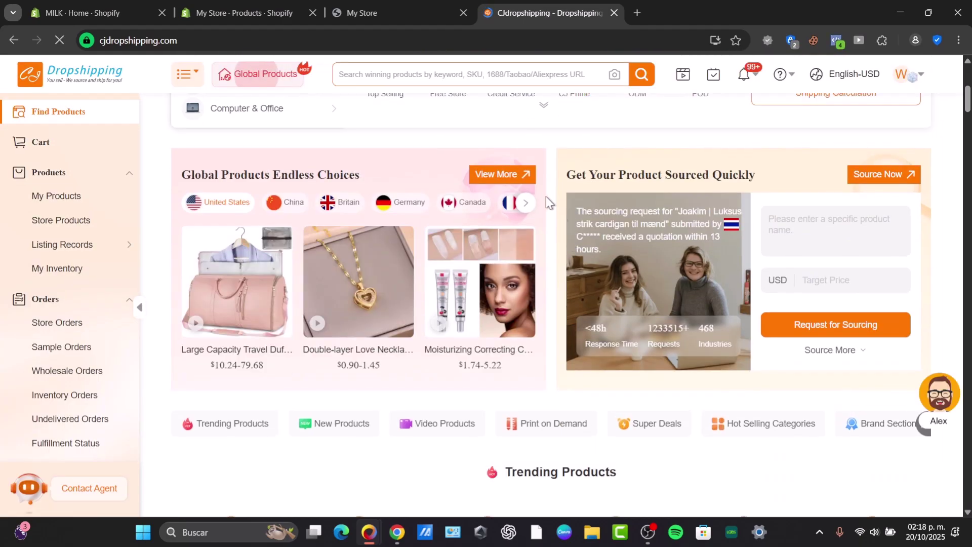
scroll(556, 332, "down", 6)
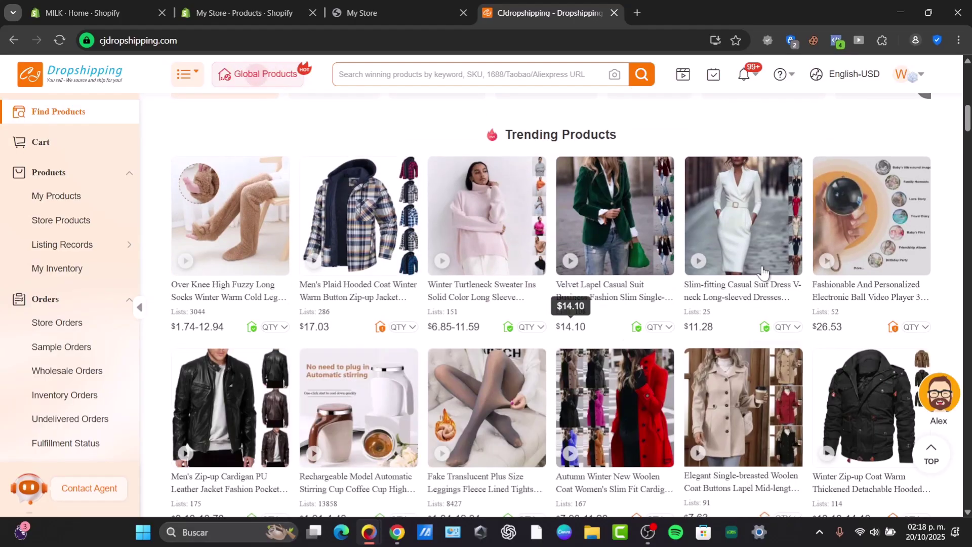
scroll(710, 292, "down", 6)
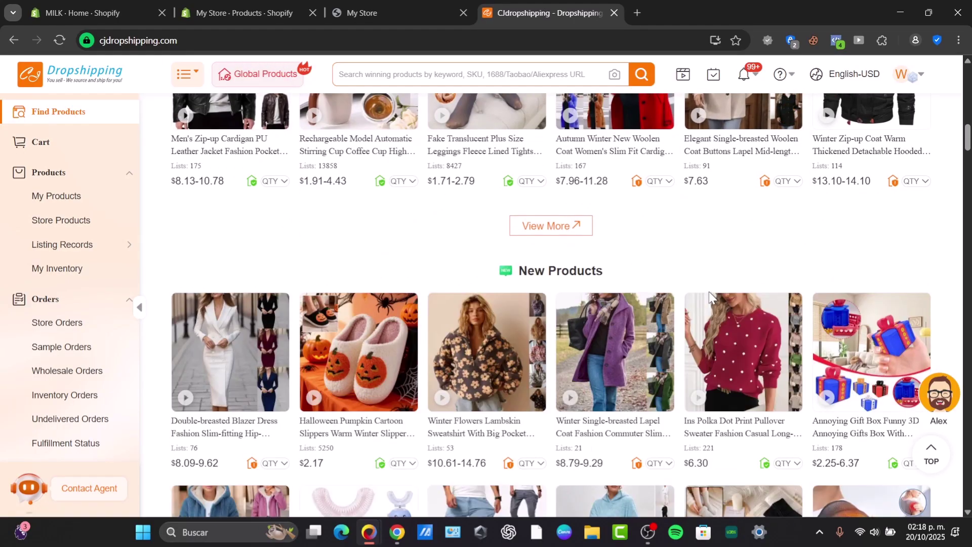
scroll(711, 298, "down", 3)
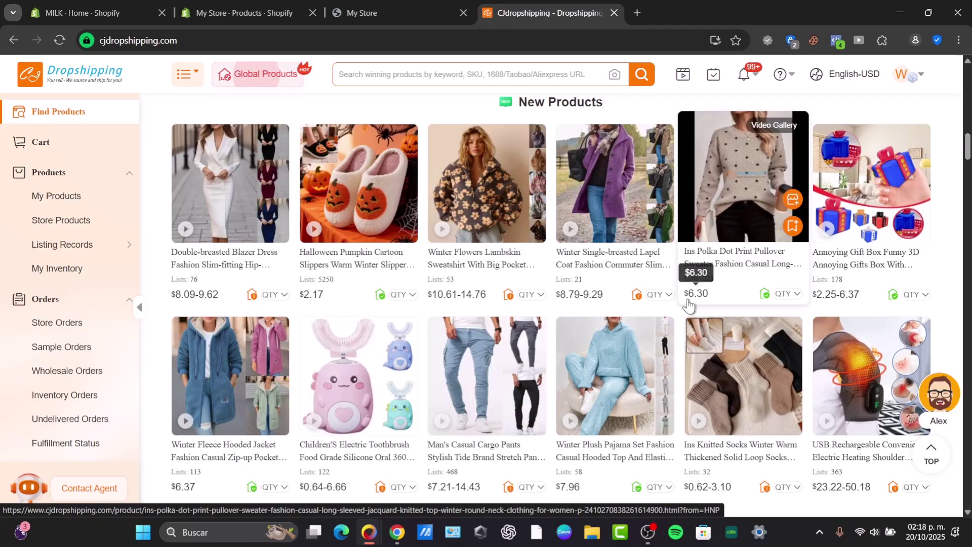
- Switch to the My Store Shopify admin and look over the account options and the current theme
left_click(183, 14)
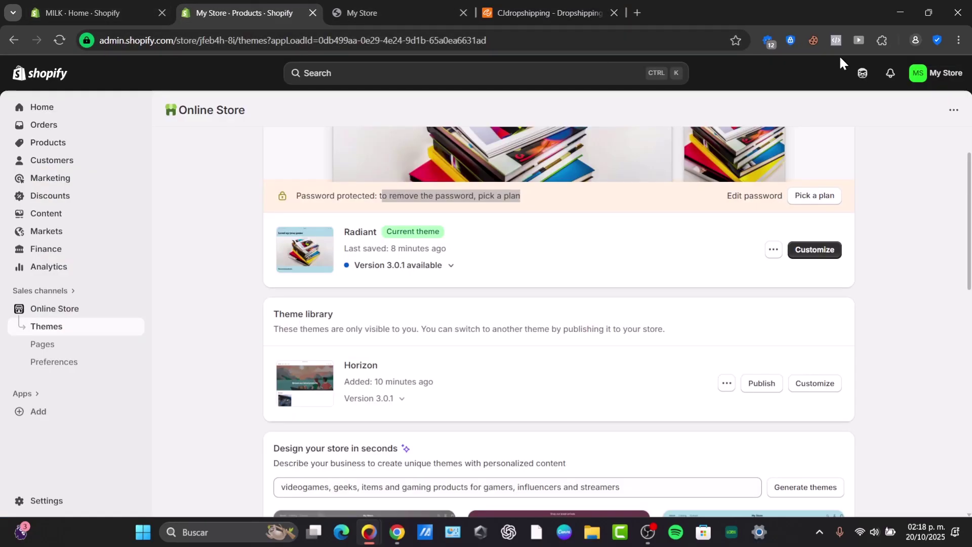
left_click(946, 73)
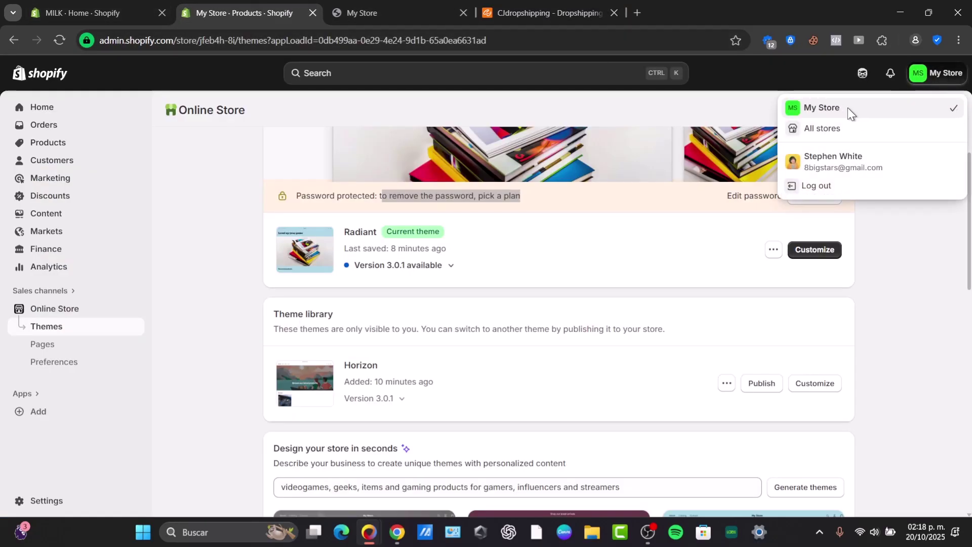
scroll(565, 318, "up", 3)
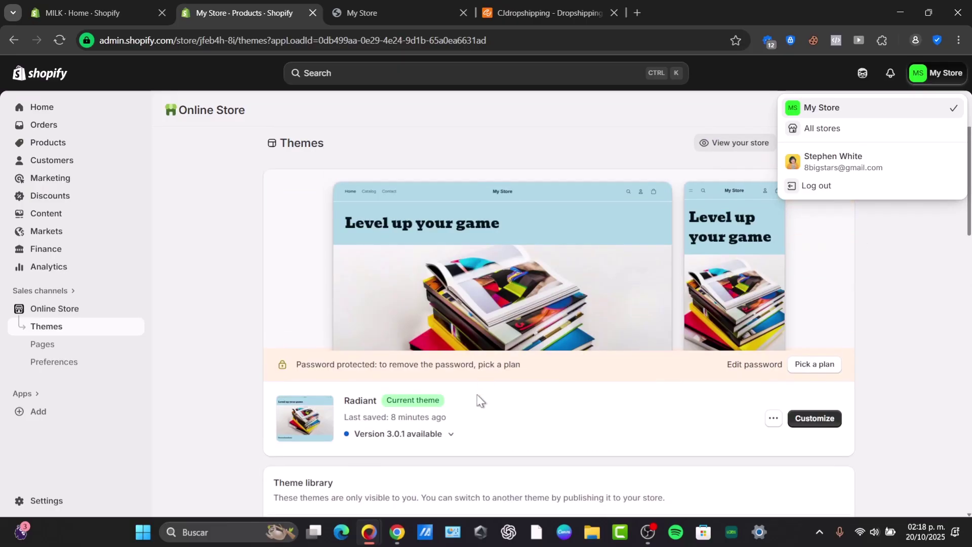
left_click(773, 418)
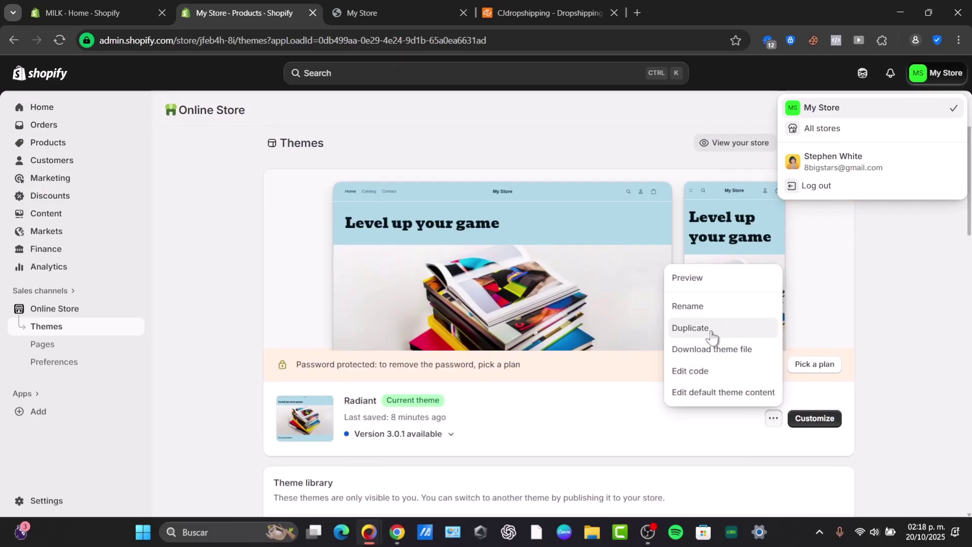
left_click(694, 320)
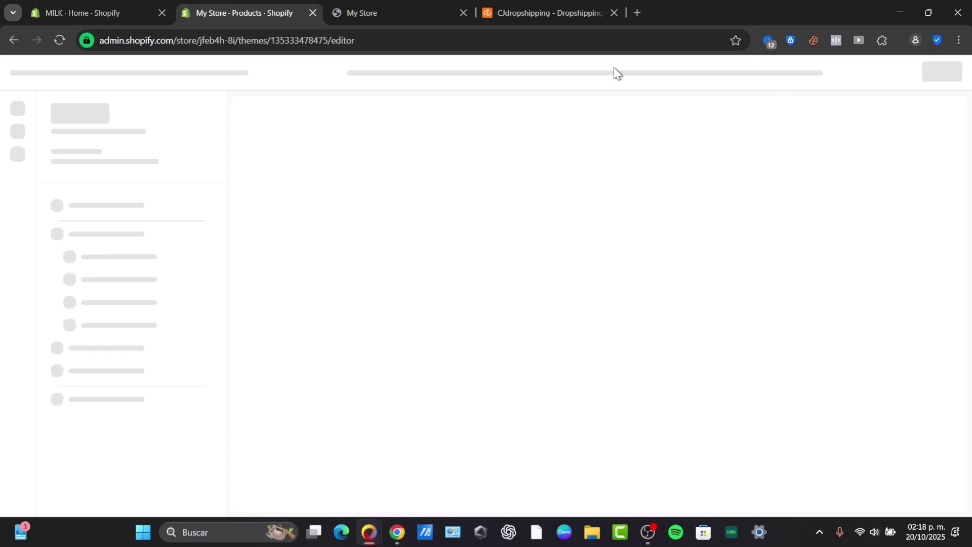
left_click(121, 9)
left_click(210, 11)
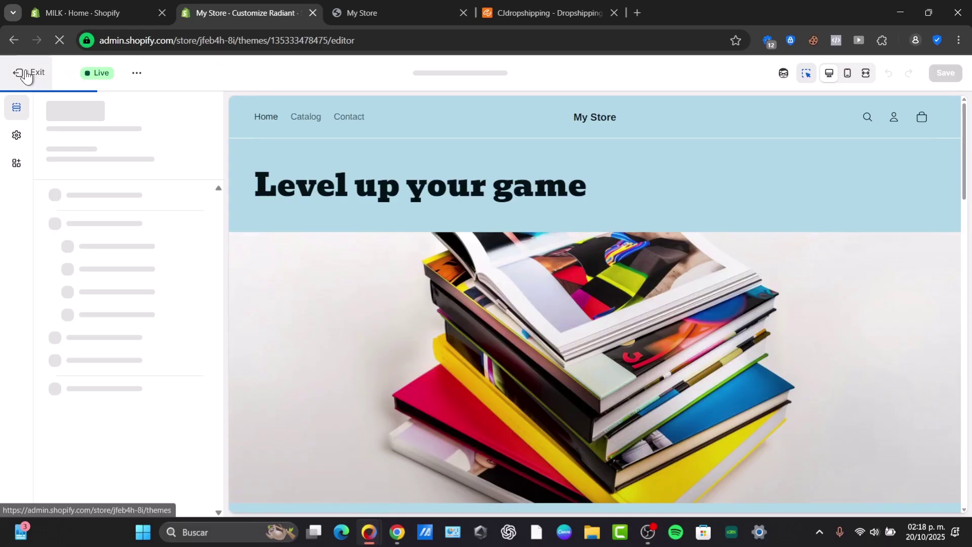
left_click(27, 75)
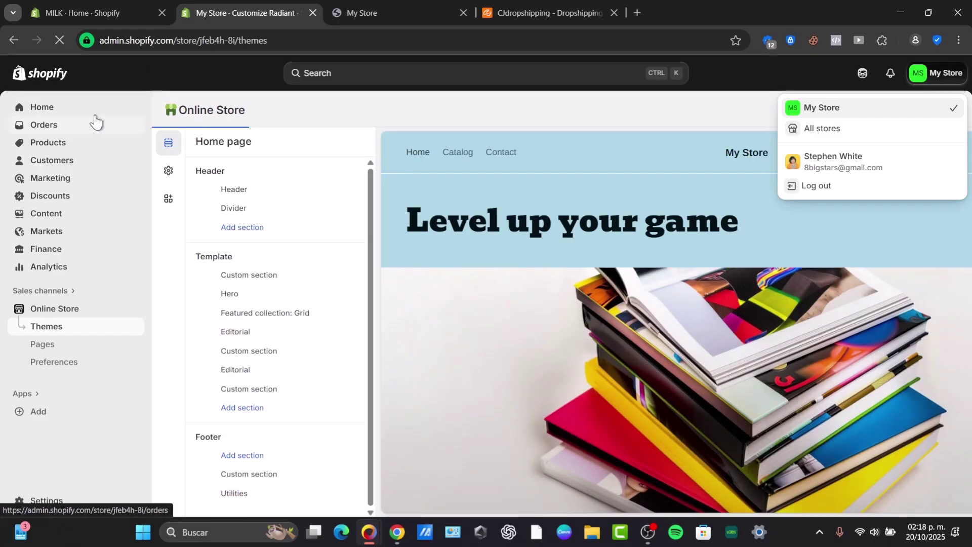
- Open the store admin's home page, dismiss the plan offer and look over the setup cards
left_click(56, 112)
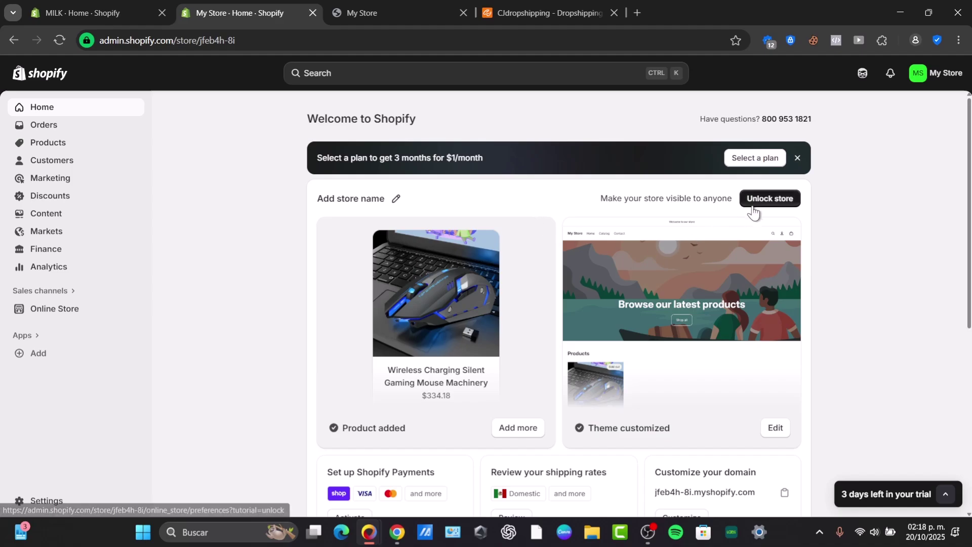
left_click(798, 159)
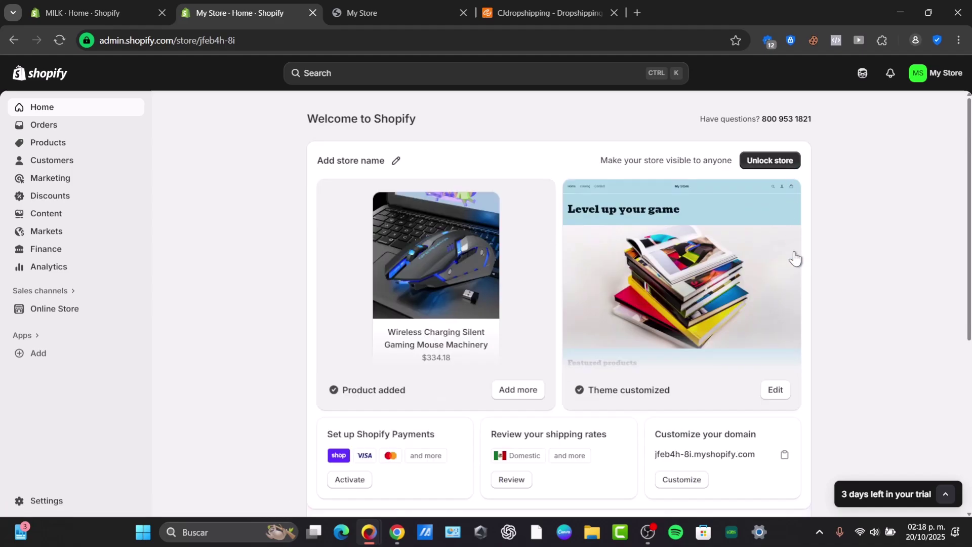
scroll(615, 276, "down", 6)
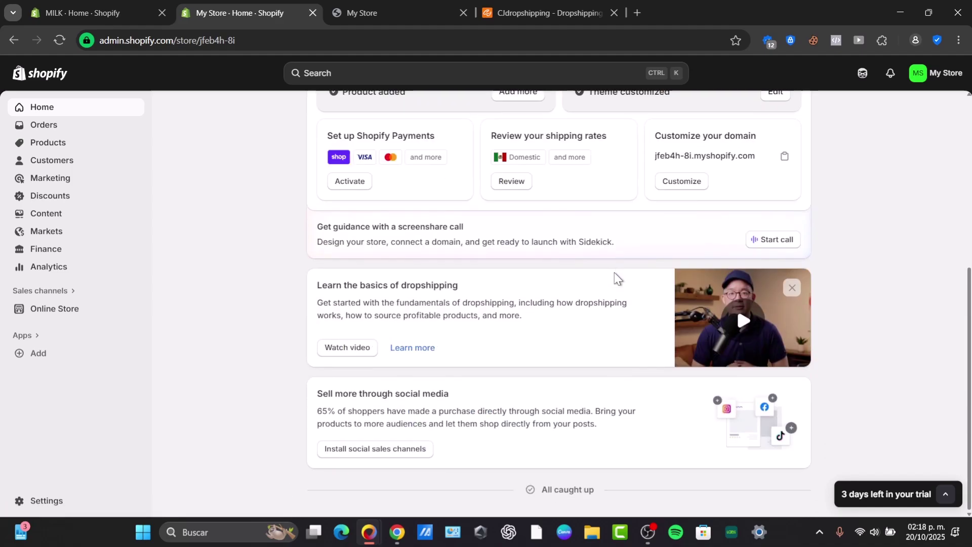
scroll(614, 272, "up", 6)
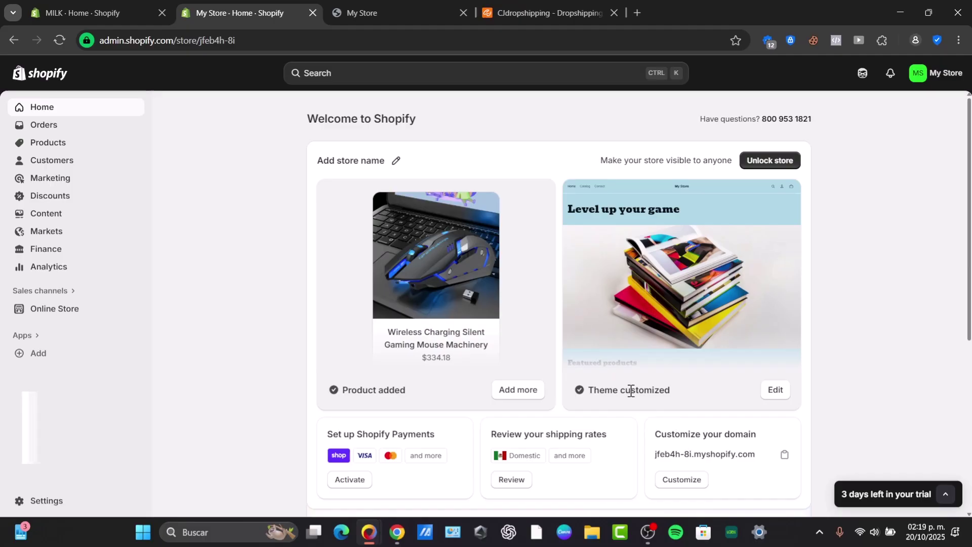
- Delete the Wireless Charging Silent Gaming Mouse Machinery product from the store's product list
left_click(60, 143)
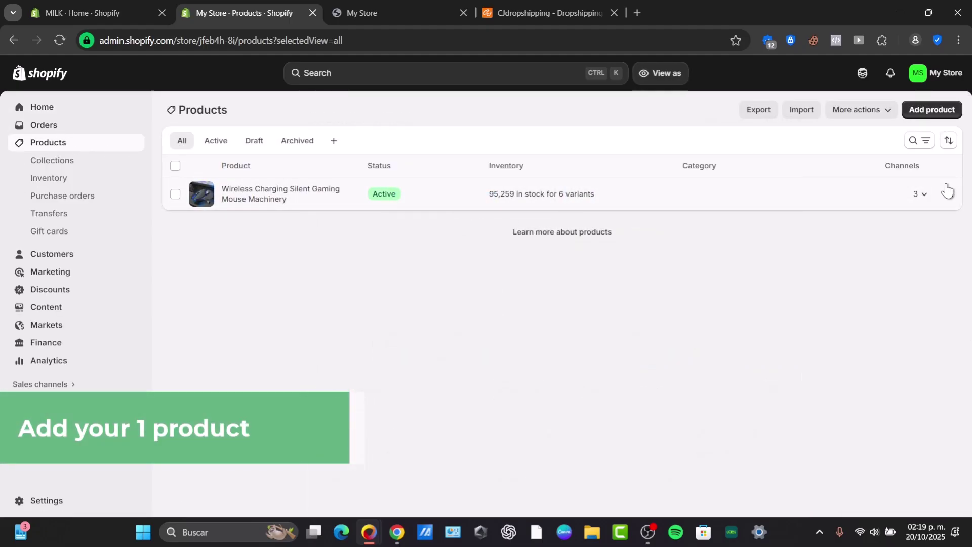
left_click(176, 194)
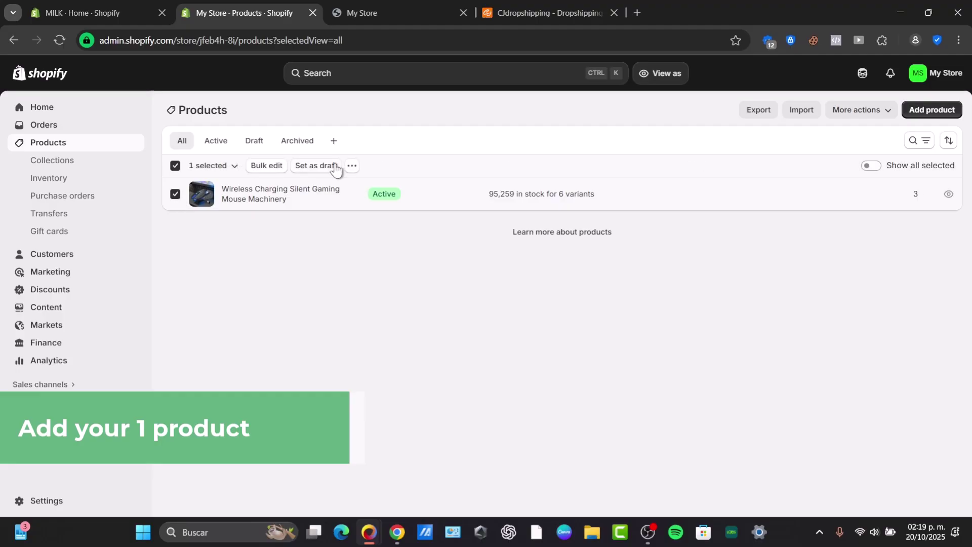
left_click(353, 167)
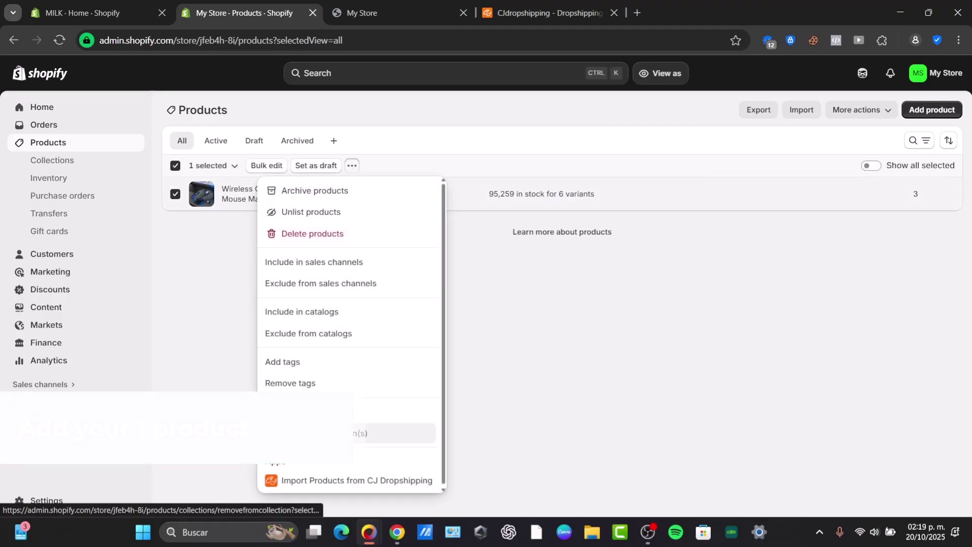
left_click(327, 233)
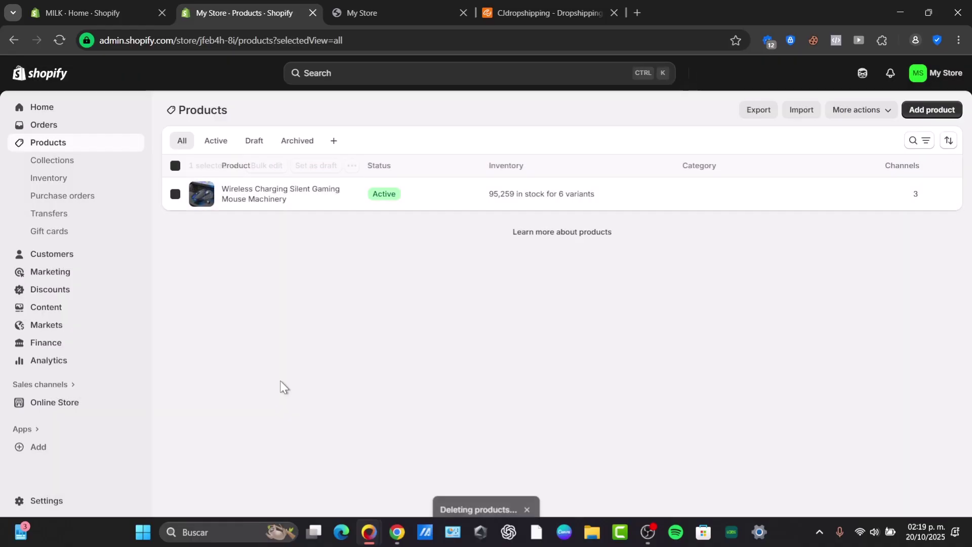
- Search the Shopify App Store for "dropshipping" and close the old storefront and CJdropshipping pages
left_click(29, 434)
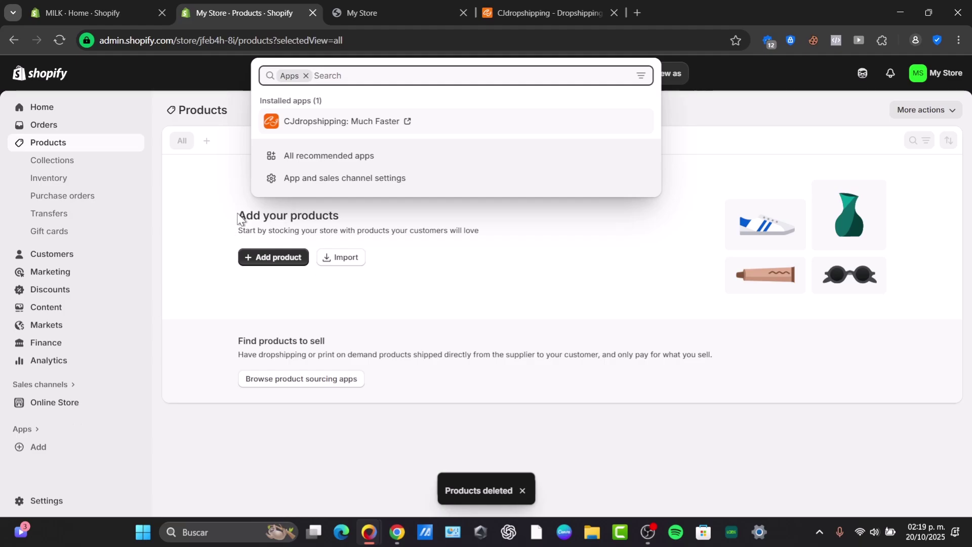
type("dropshi")
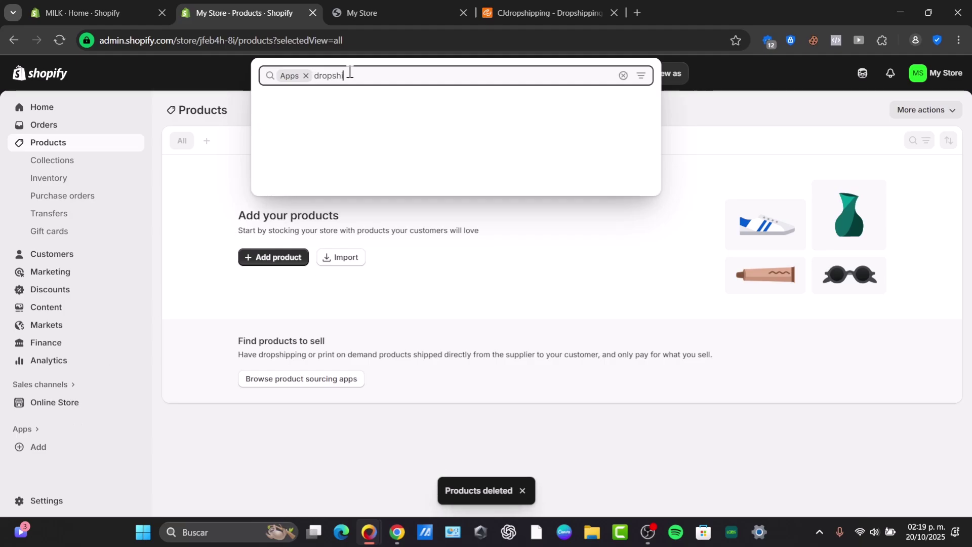
type("pping")
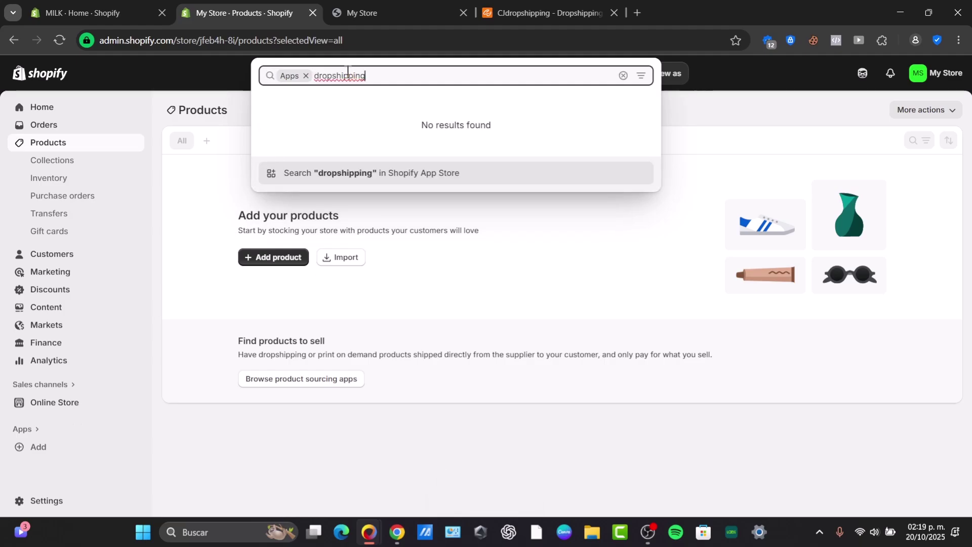
left_click(428, 180)
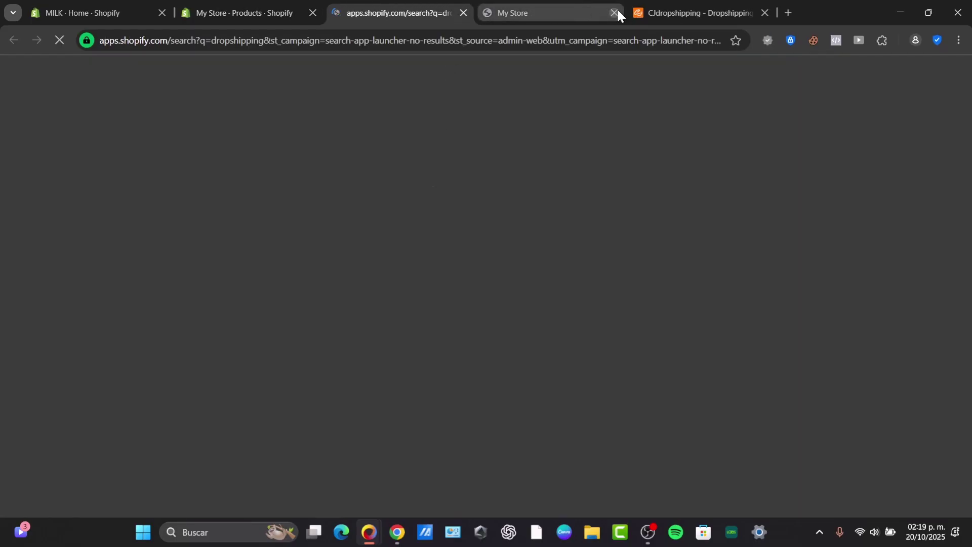
left_click(614, 12)
left_click(614, 12)
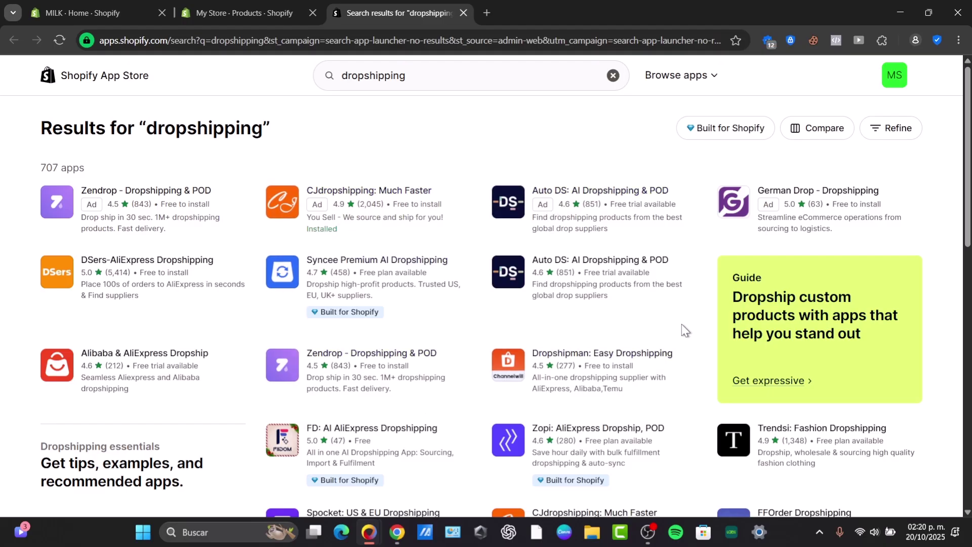
- Launch the installed CJdropshipping: Much Faster app from its App Store listing and close the listing page
left_click(402, 199)
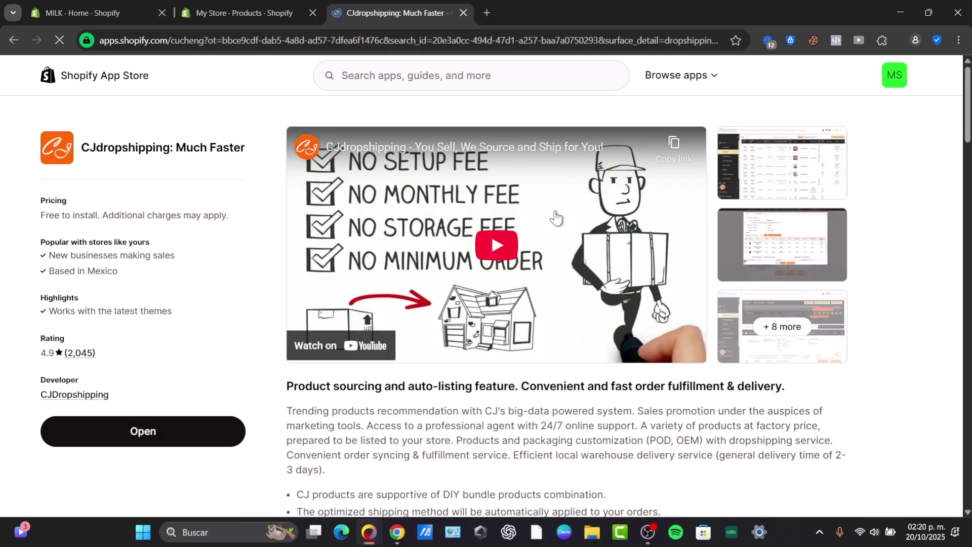
left_click(167, 431)
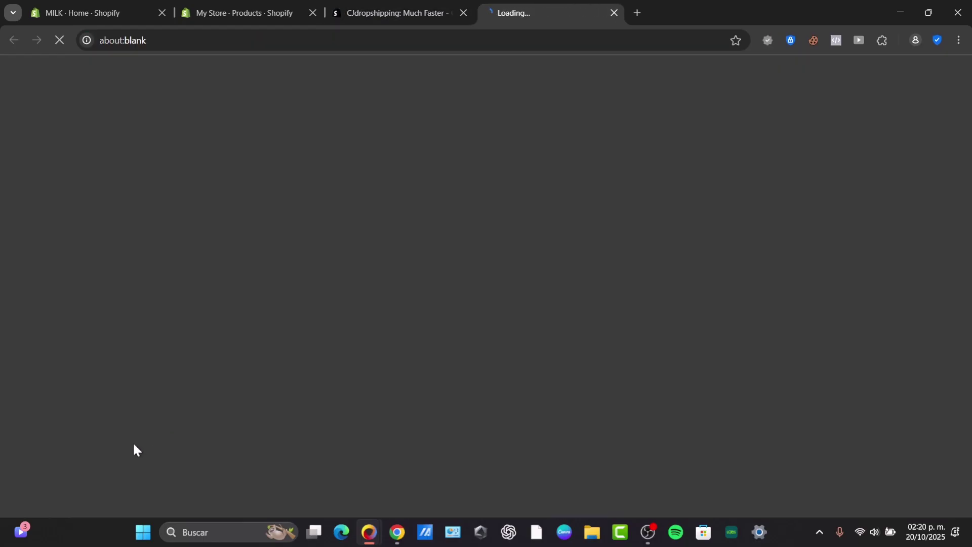
left_click(439, 7)
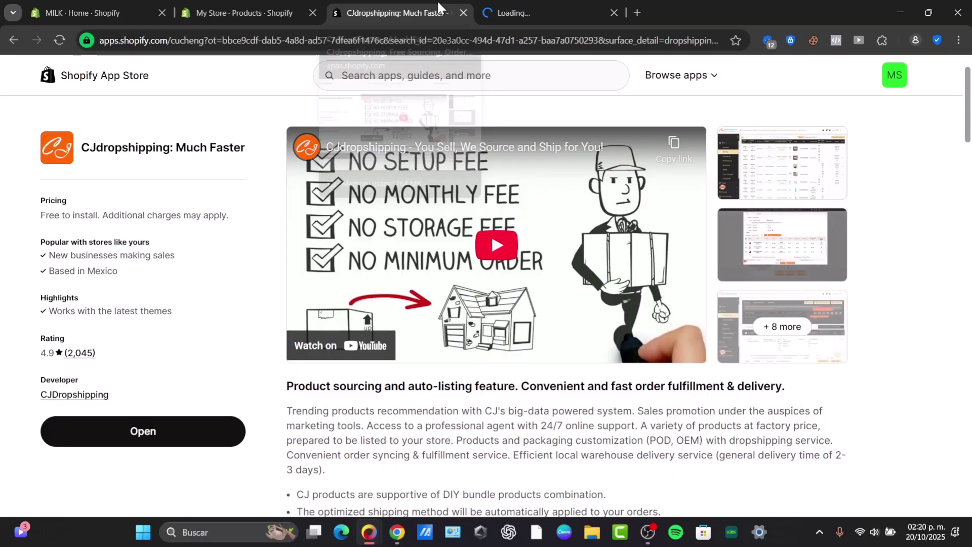
left_click(463, 13)
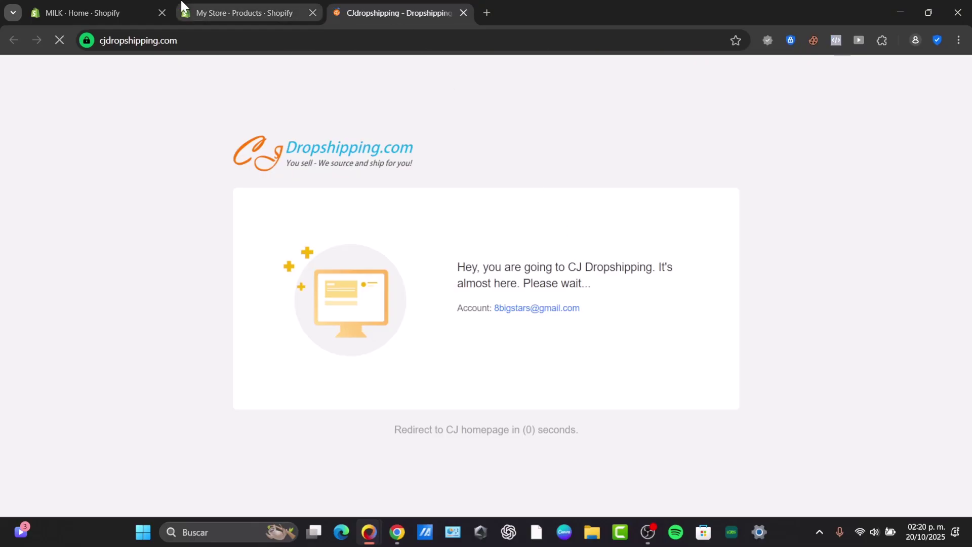
left_click(121, 11)
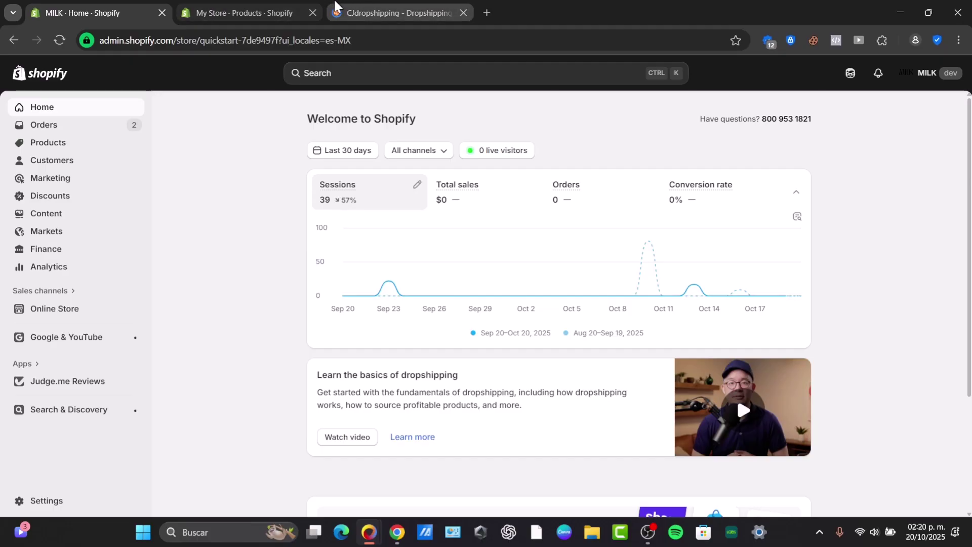
- Switch to the CJdropshipping site, glance over its home page and search the product catalogue for "gaming"
left_click(354, 11)
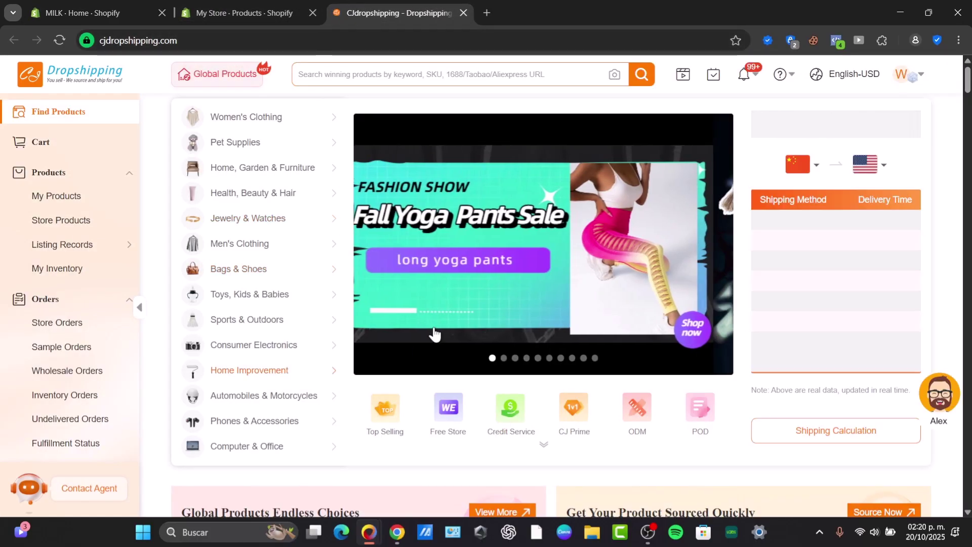
scroll(494, 251, "down", 3)
scroll(494, 250, "down", 10)
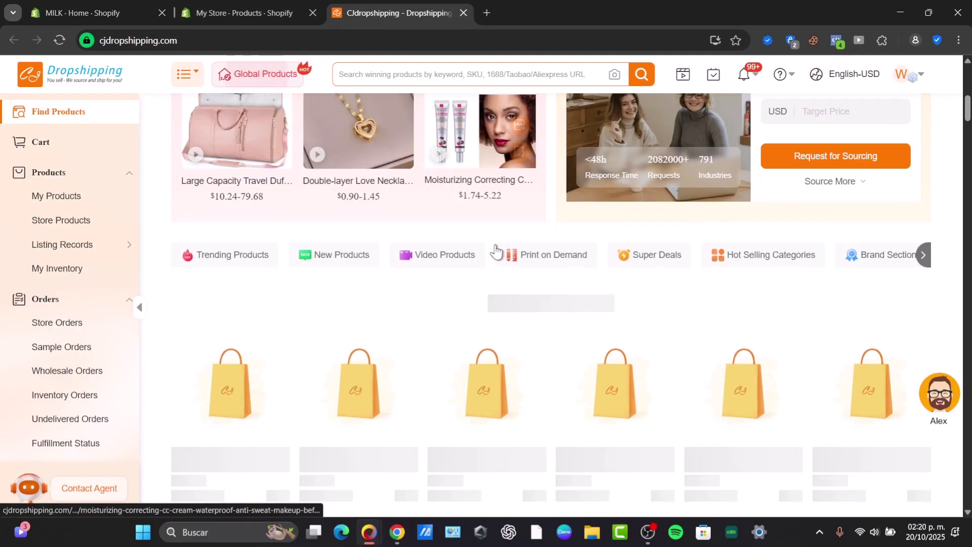
left_click(477, 78)
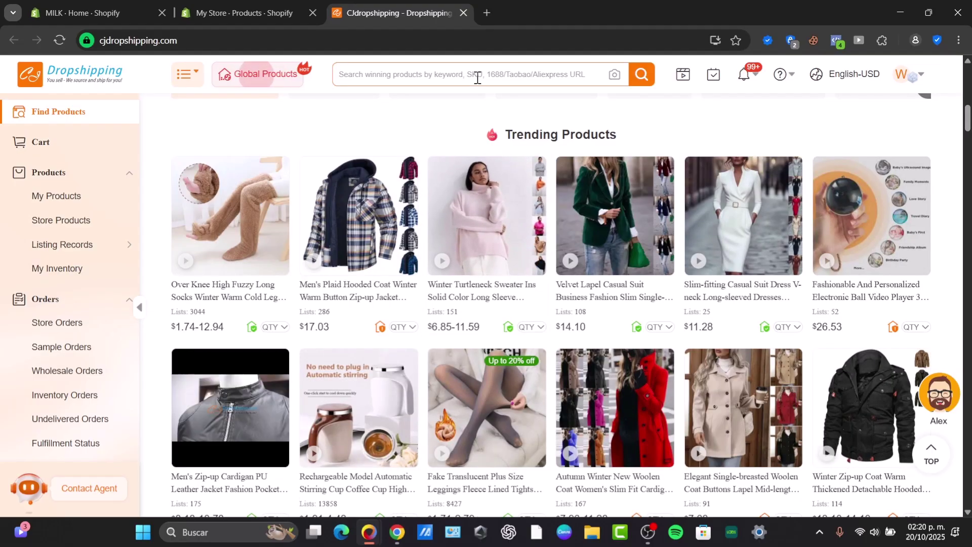
type("gaming")
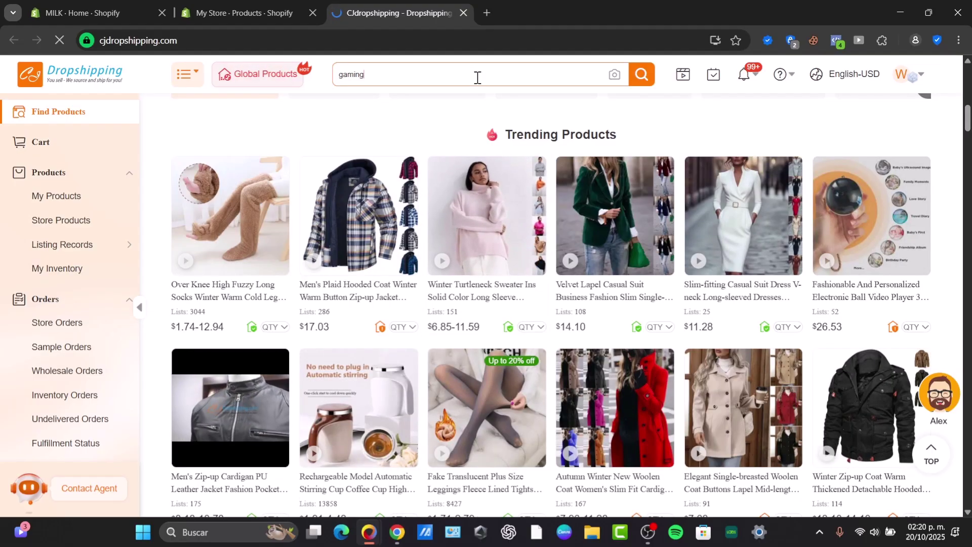
key("Return")
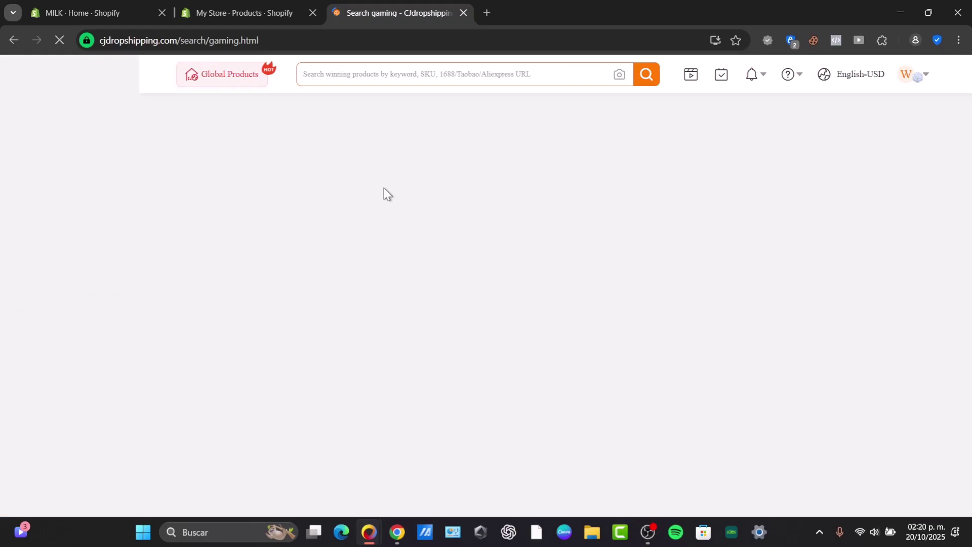
- Browse the gaming search results and open the Headset Gaming Headset With Luminous Wired Gaming Headset product
scroll(583, 181, "down", 3)
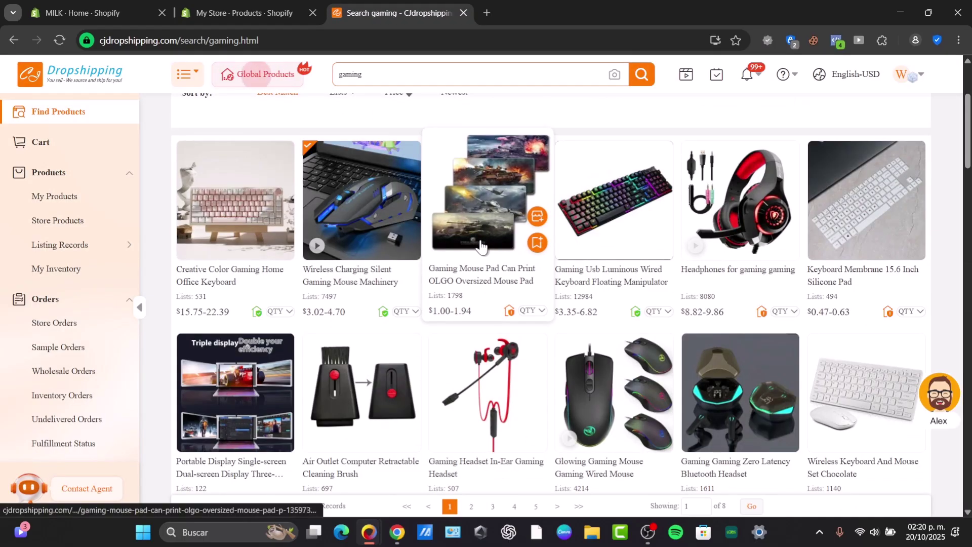
scroll(481, 247, "down", 3)
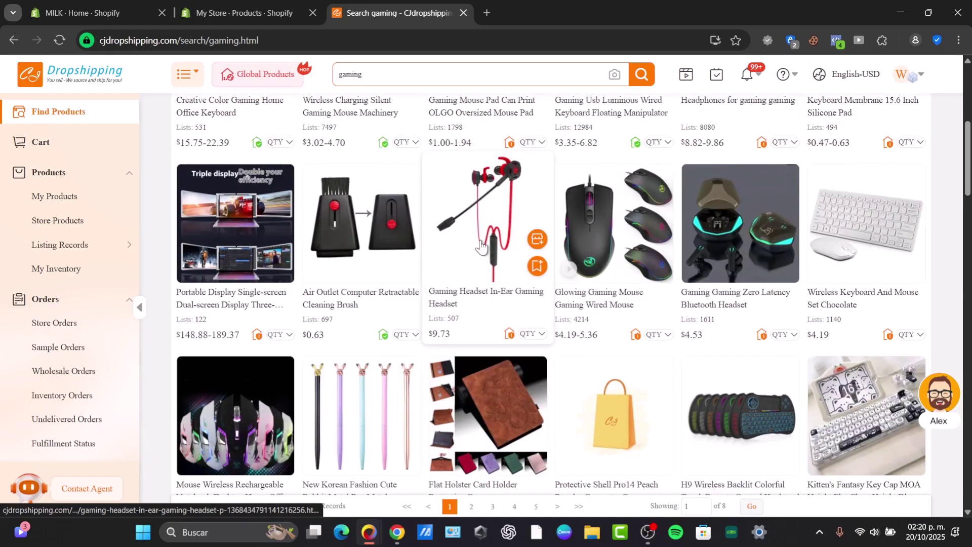
scroll(481, 246, "down", 3)
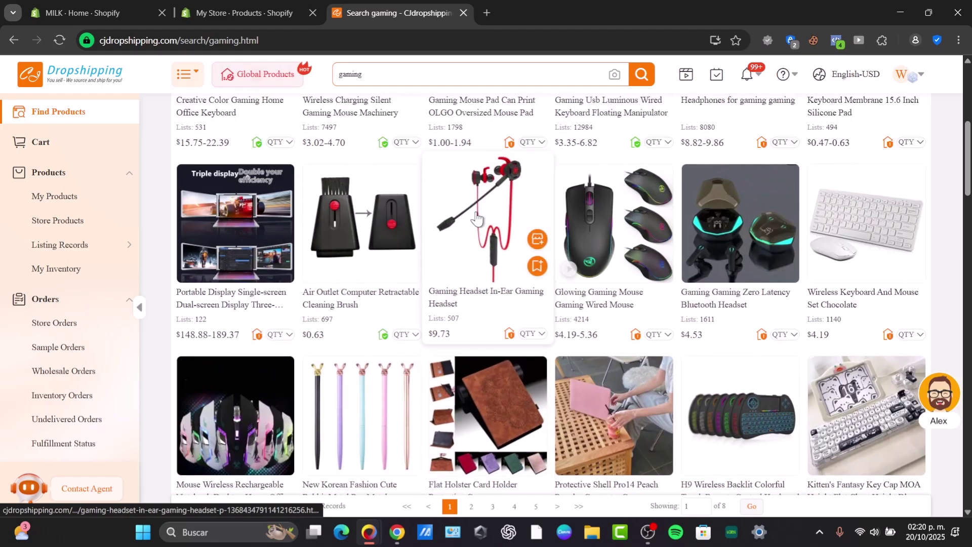
scroll(477, 218, "down", 3)
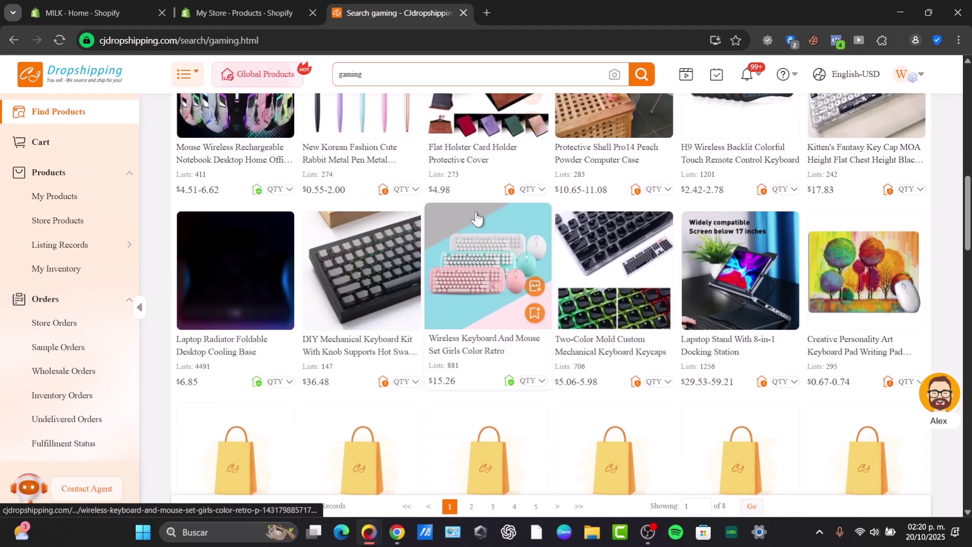
scroll(724, 228, "down", 3)
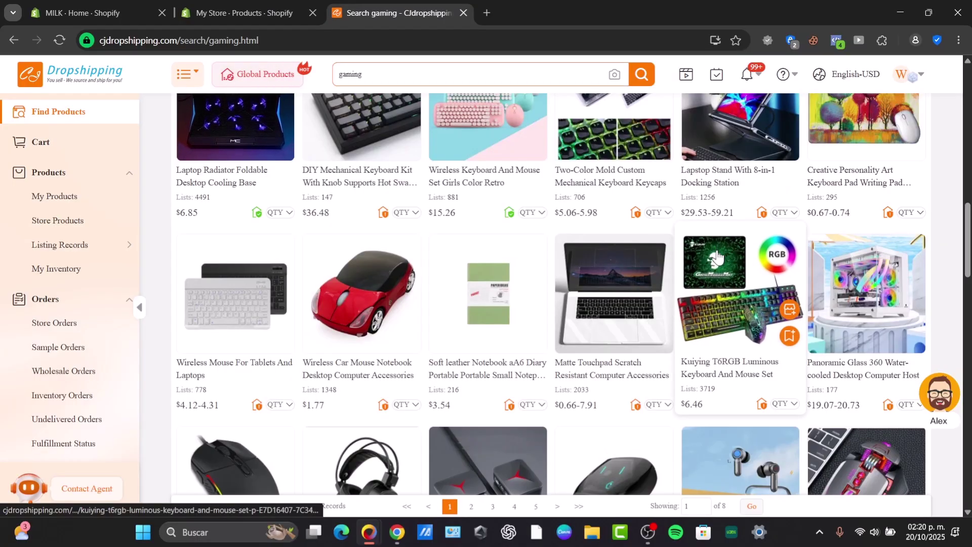
scroll(717, 256, "down", 3)
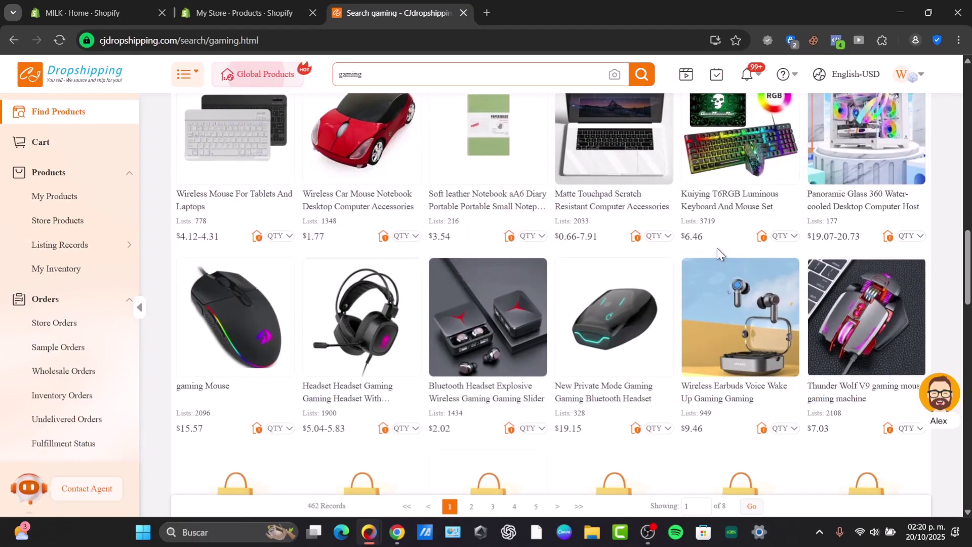
scroll(652, 301, "down", 3)
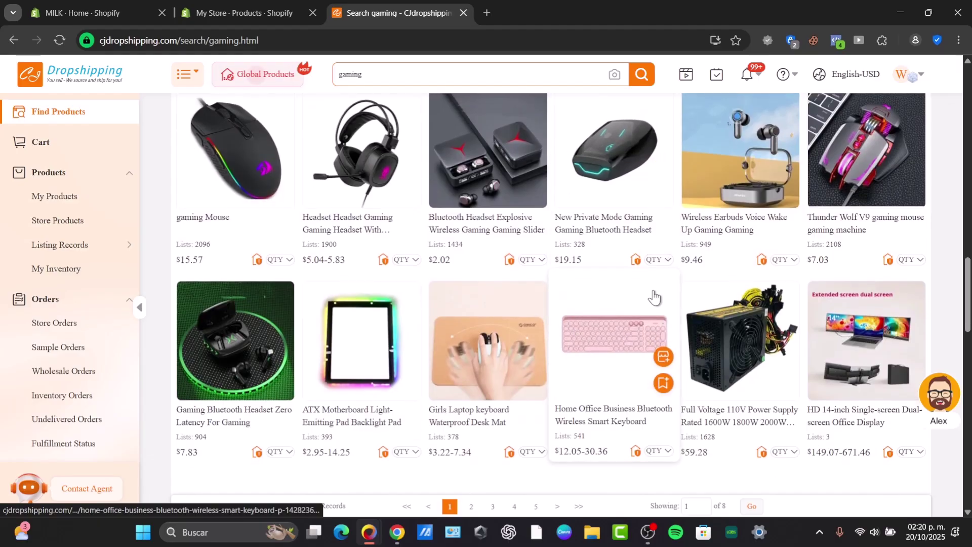
scroll(654, 298, "down", 3)
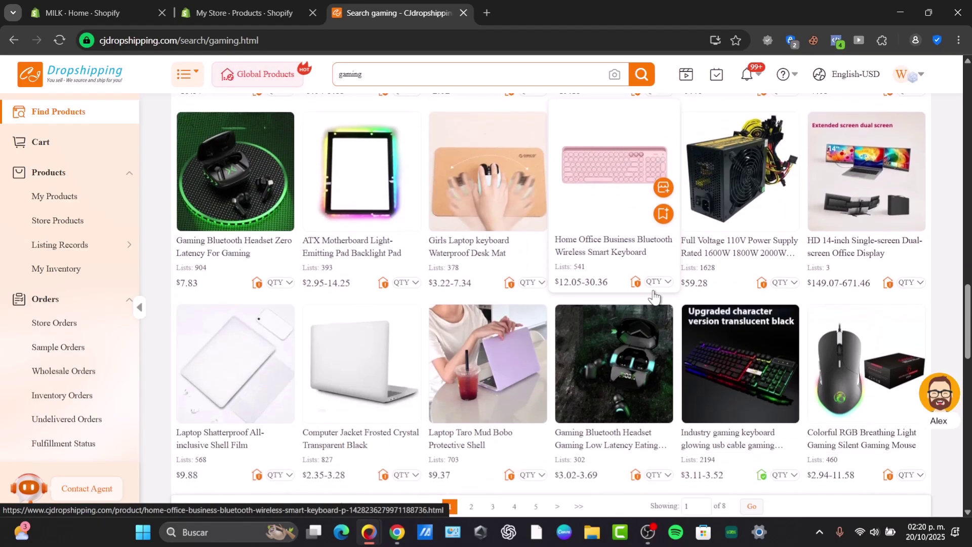
scroll(653, 298, "down", 3)
scroll(654, 299, "down", 3)
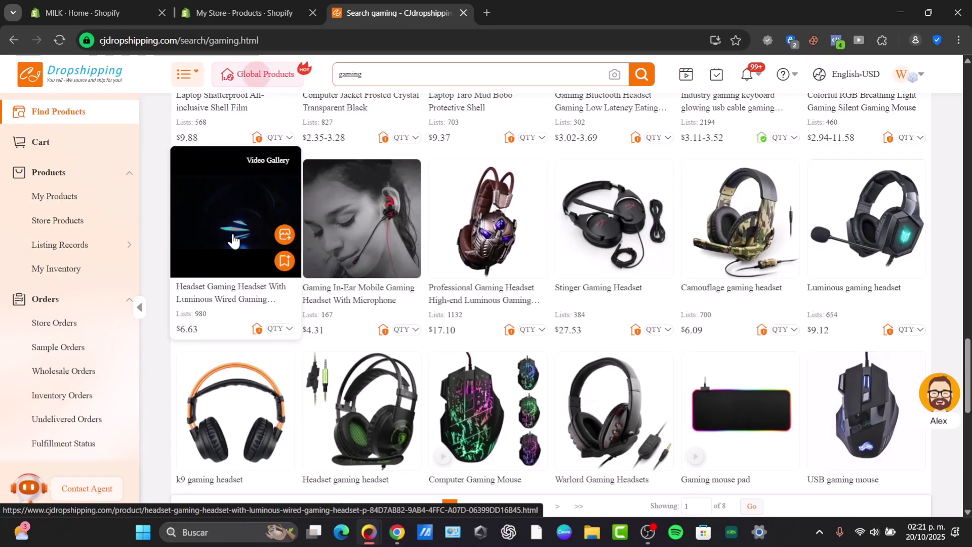
left_click(233, 241)
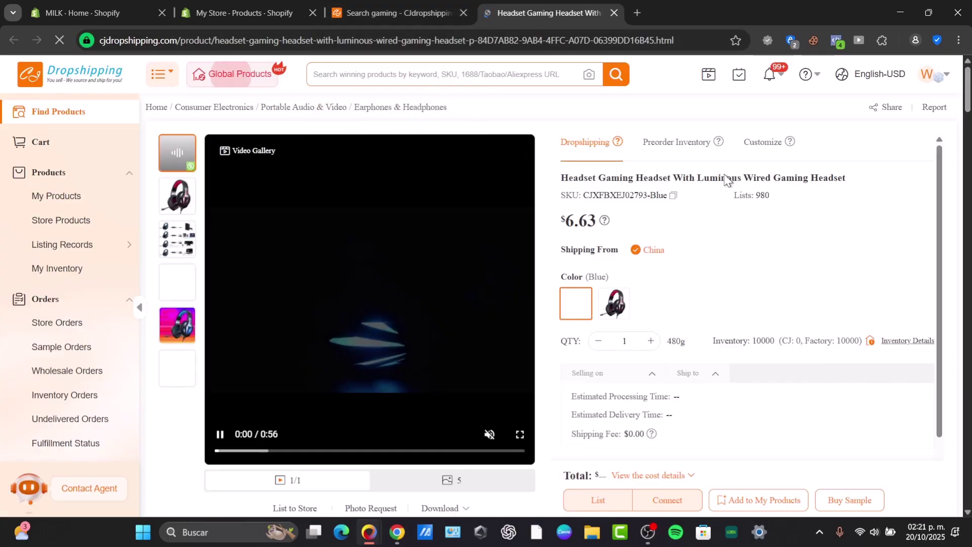
- Add the luminous gaming headset to My Products and open its store listing form
scroll(712, 194, "down", 1)
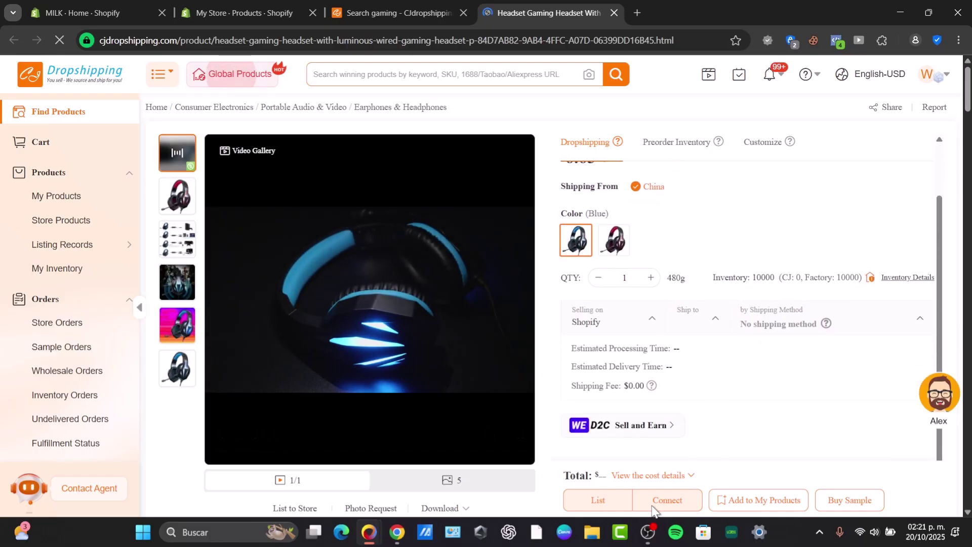
left_click(599, 508)
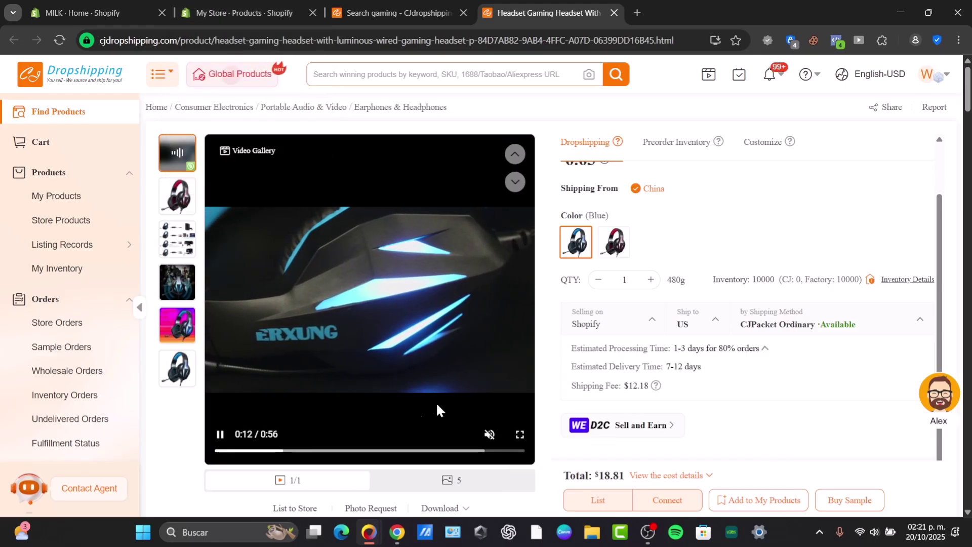
left_click(759, 503)
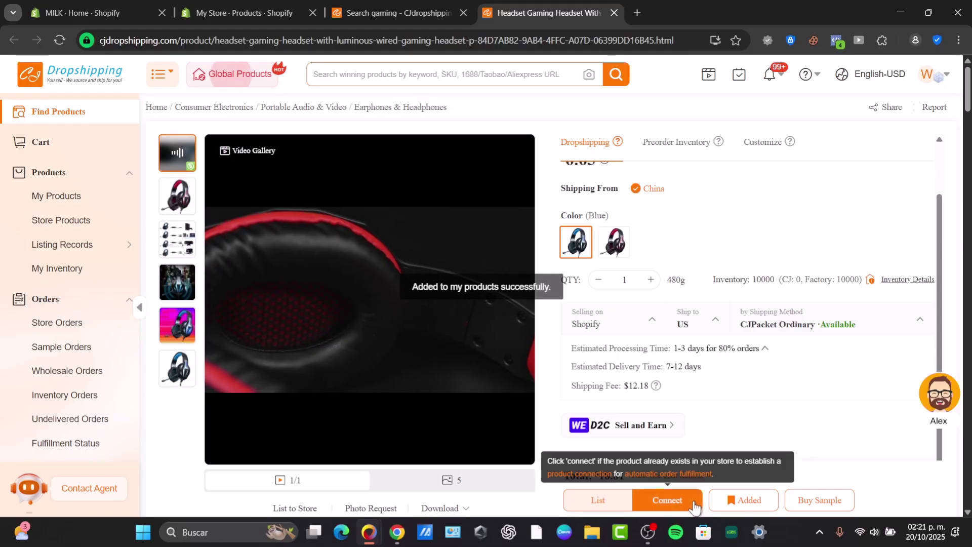
left_click(694, 502)
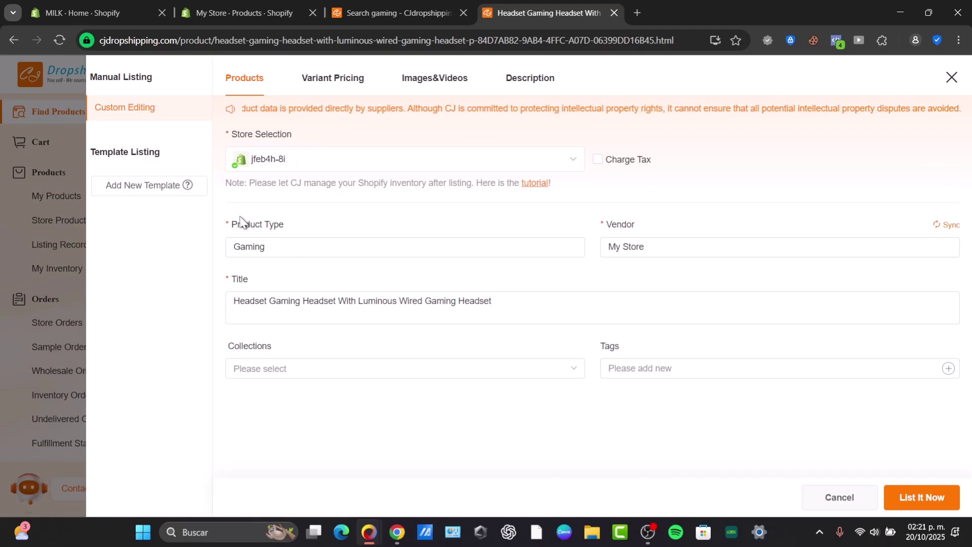
- Add "Express Gamers" as a new vendor and set it as the headset listing's vendor
left_click(662, 242)
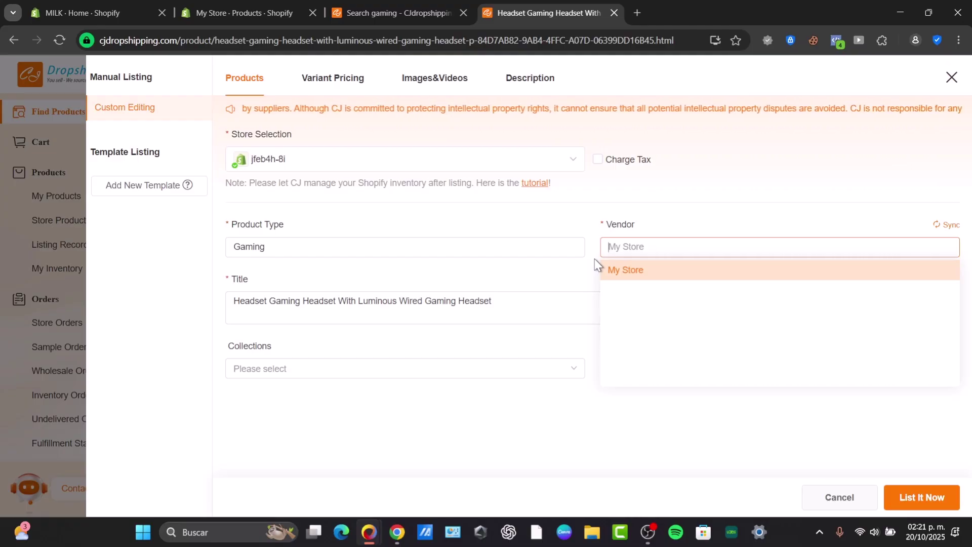
type("G")
key("BackSpace")
type("Express Gamers")
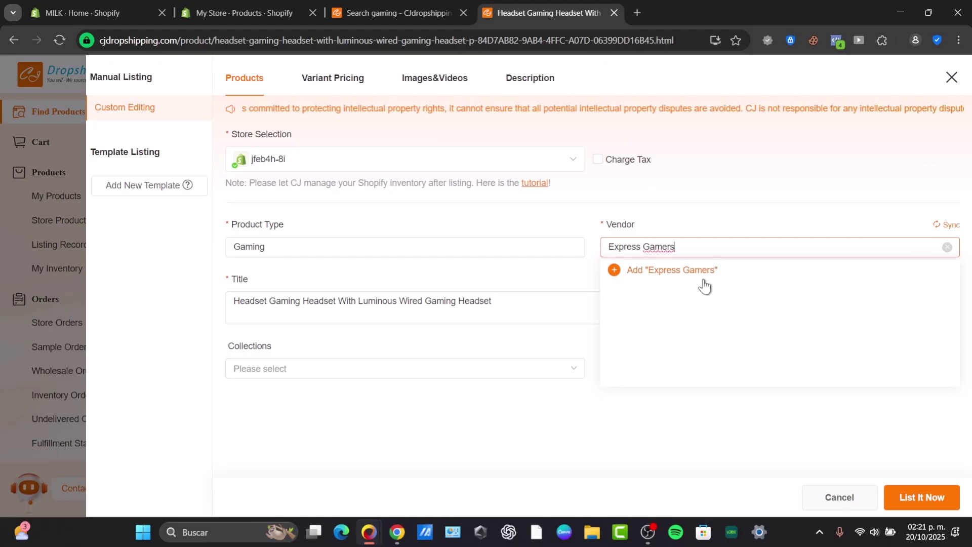
left_click(700, 277)
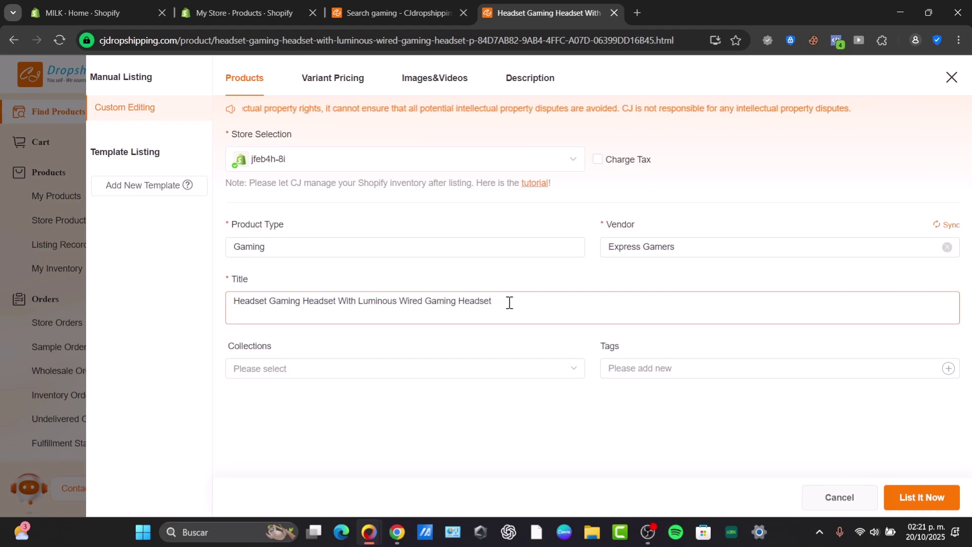
- Shorten the listing title to "Wired Gaming Headset" and assign the product to the Home page collection
left_click_drag(509, 302, 219, 304)
left_click(426, 304)
key("BackSpace")
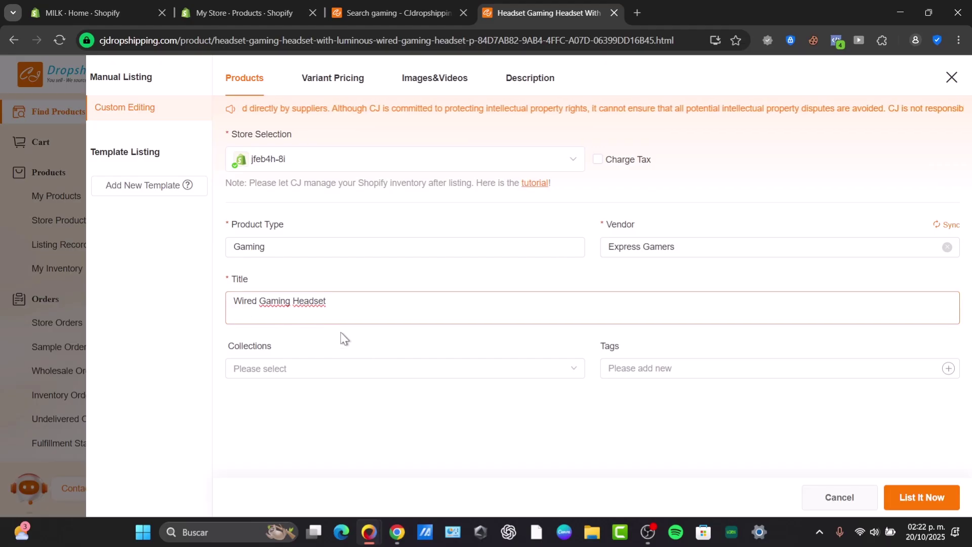
left_click(344, 369)
left_click(309, 386)
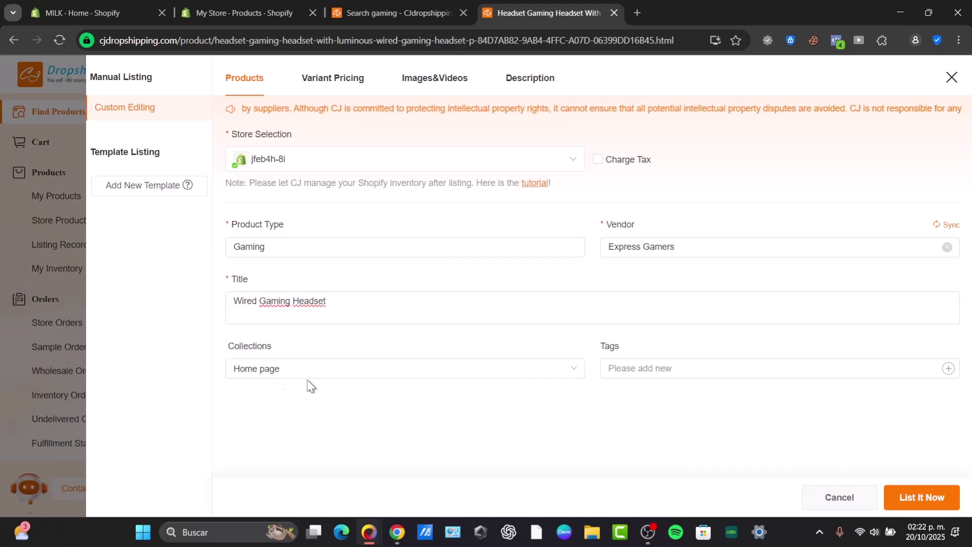
left_click(657, 371)
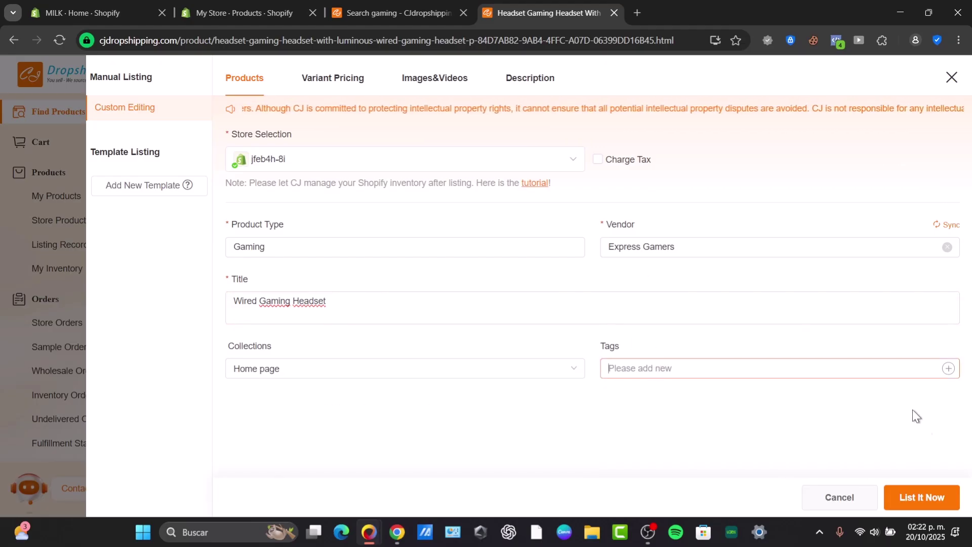
- Review the variant pricing and apply the recommended listing price to the blue and red headset variants
left_click(349, 83)
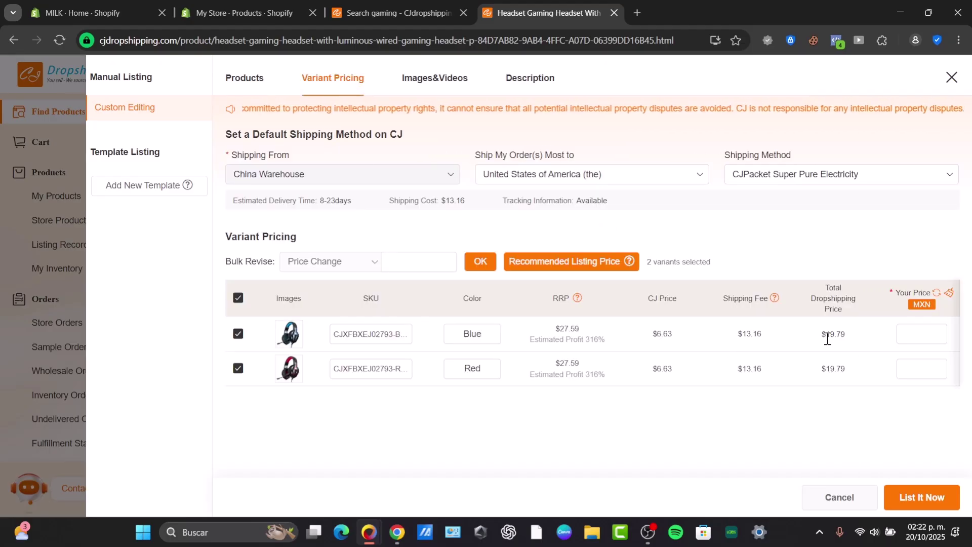
left_click_drag(848, 336, 821, 338)
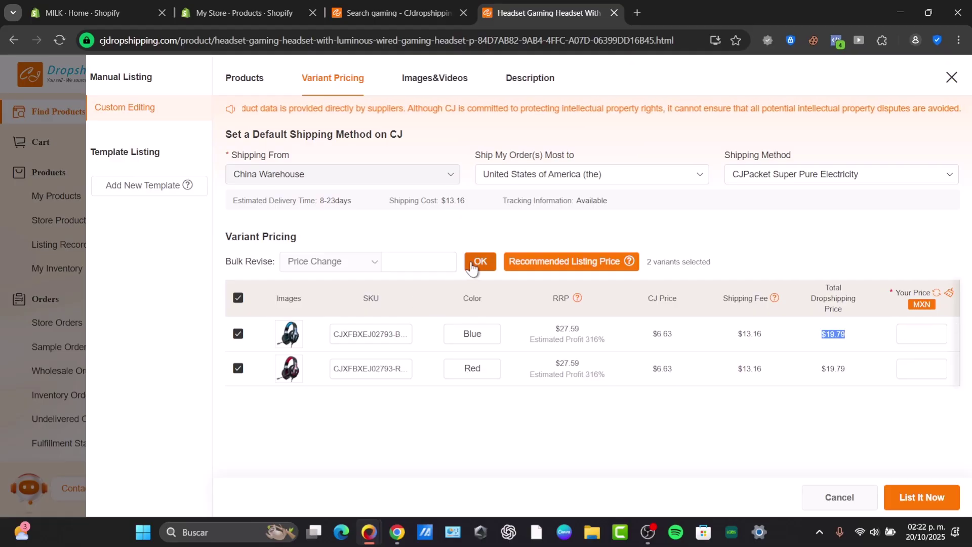
left_click(600, 261)
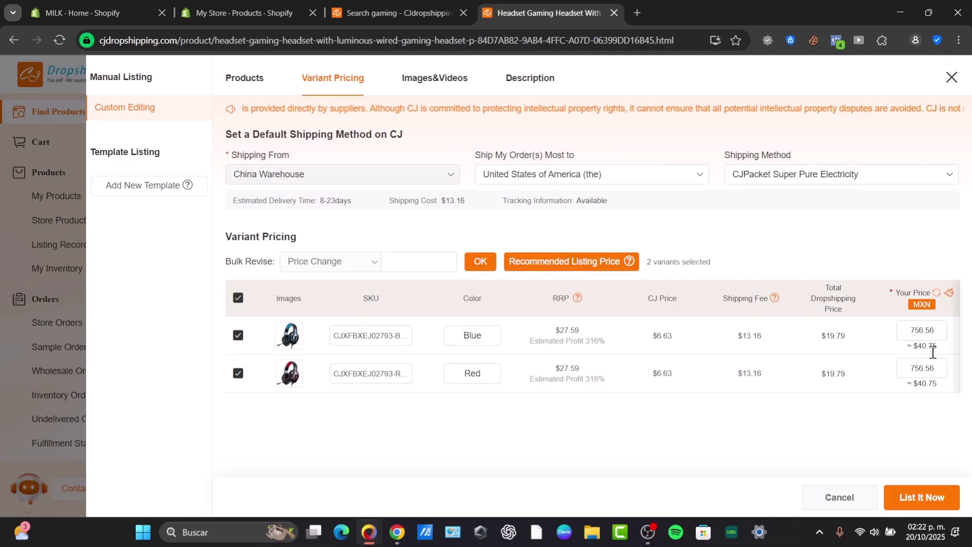
- List the headset in the store, dismiss the listing notice and reload the Shopify store's product list
left_click(930, 500)
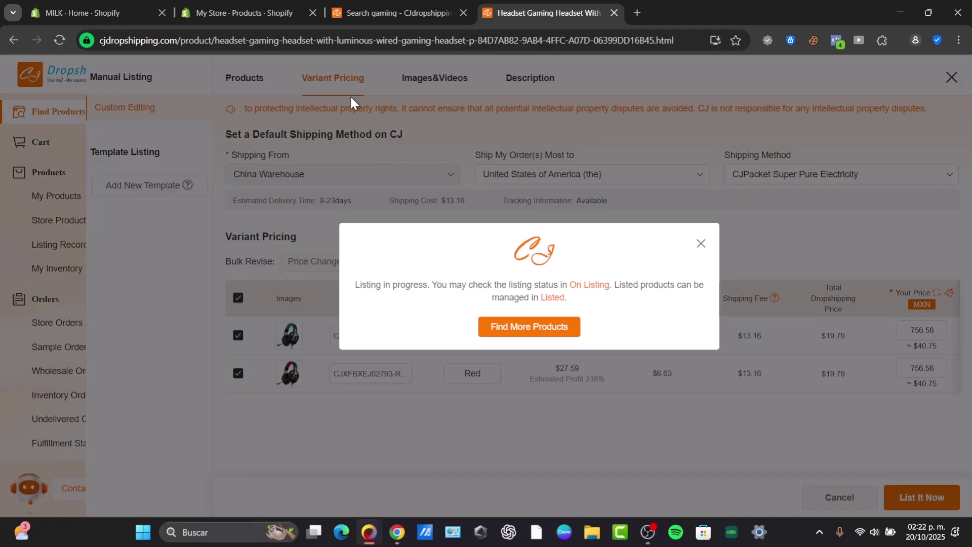
left_click(703, 240)
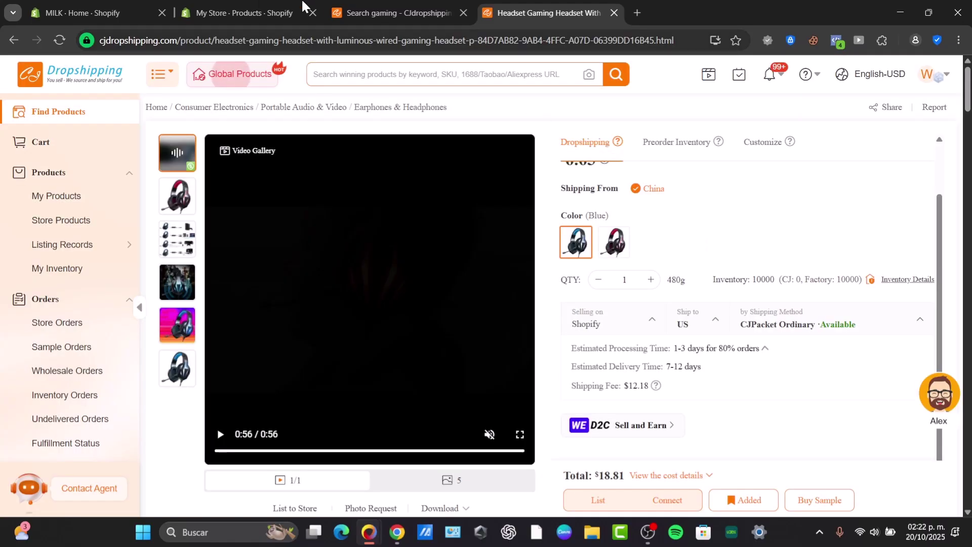
left_click(254, 13)
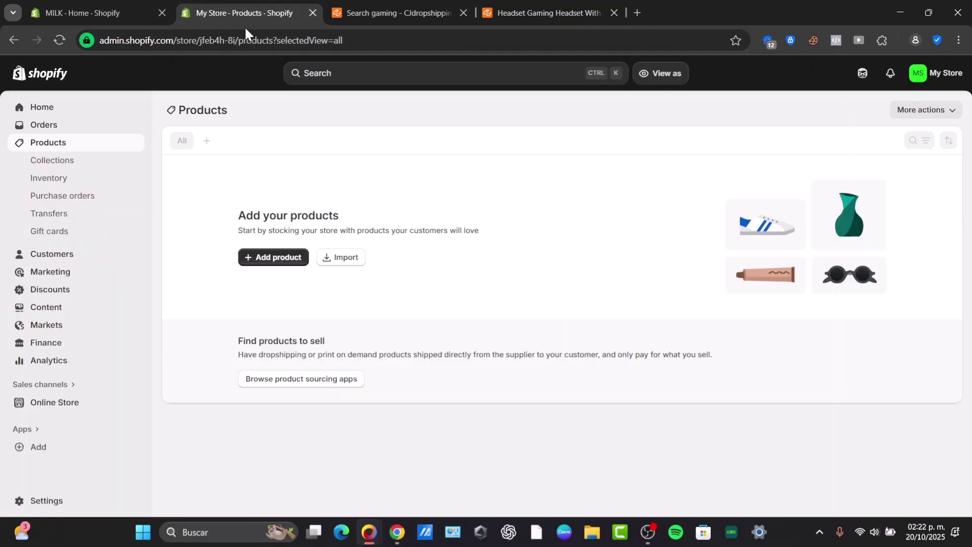
left_click(60, 41)
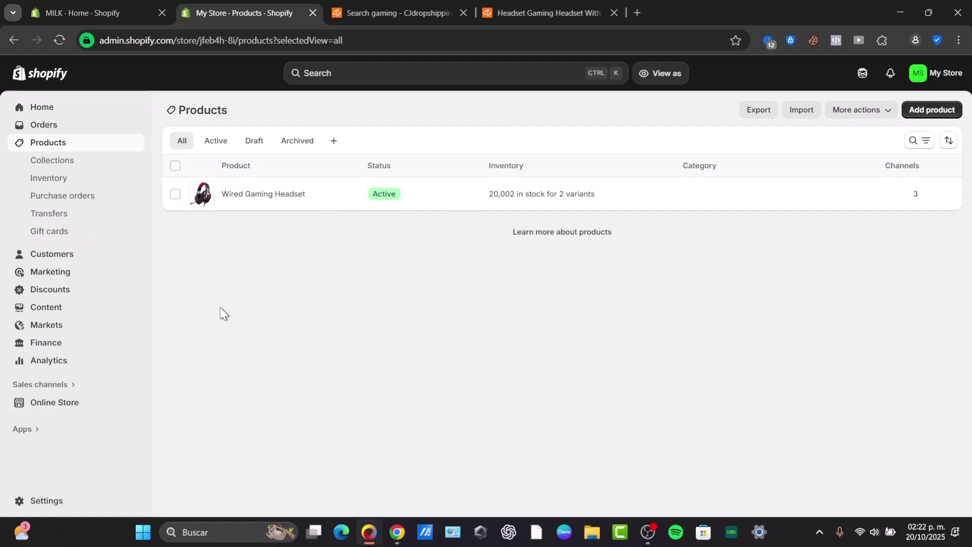
- On the Online Store themes page, insert "one product" before "store" in the business description and generate new themes
left_click(48, 403)
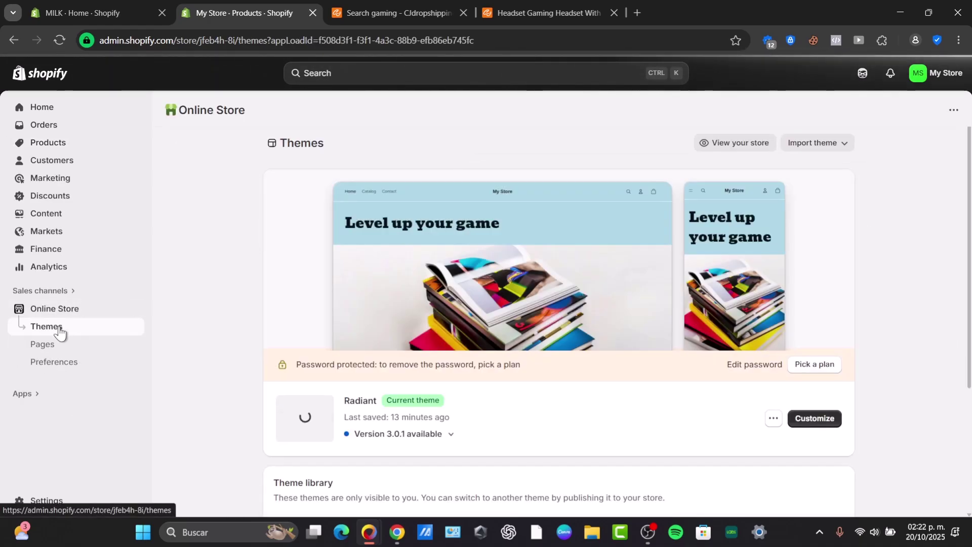
scroll(726, 289, "down", 7)
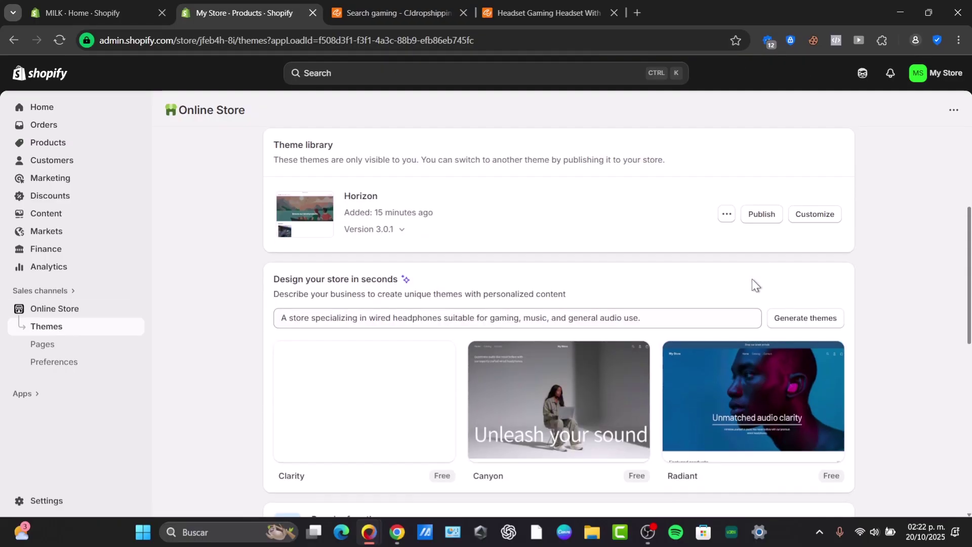
scroll(441, 216, "down", 3)
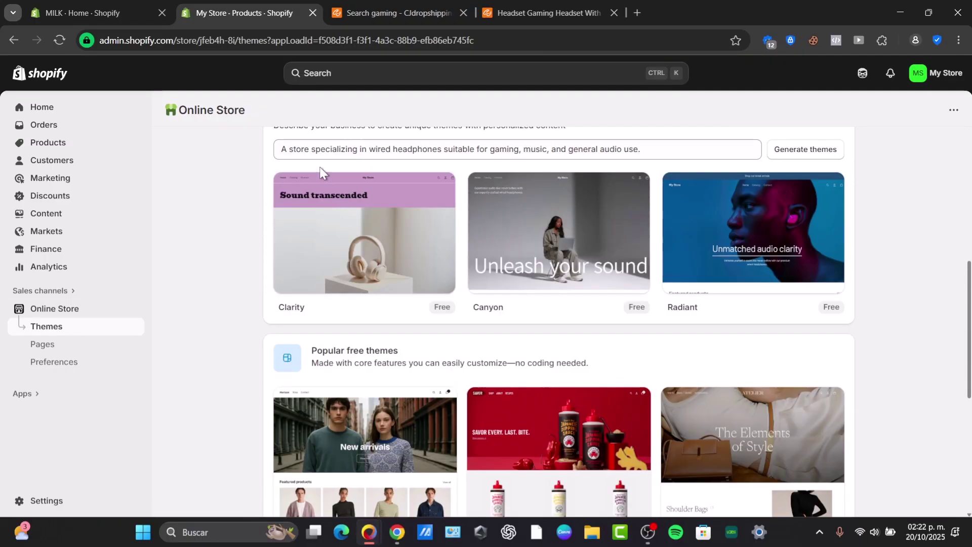
scroll(345, 213, "up", 3)
left_click_drag(322, 280, 582, 314)
left_click(602, 314)
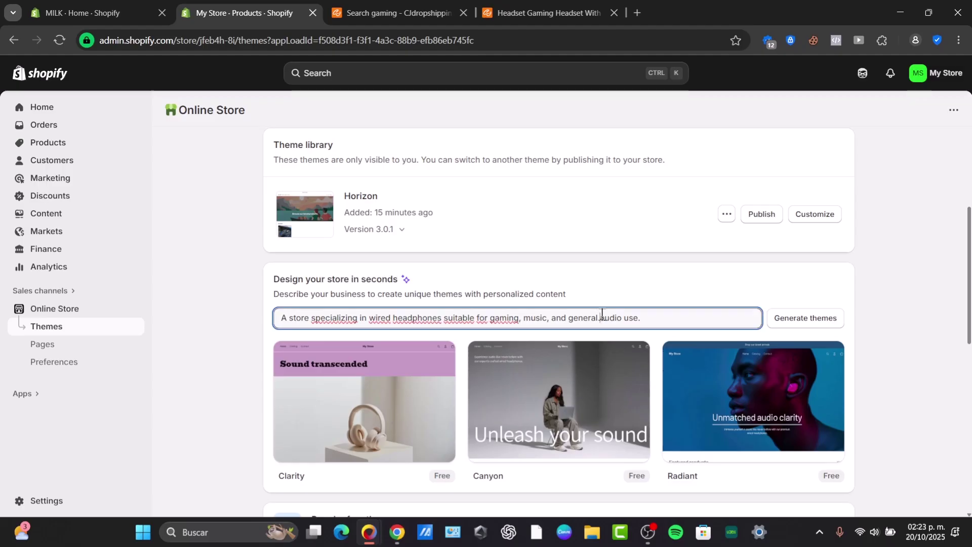
double_click(604, 314)
left_click(656, 317)
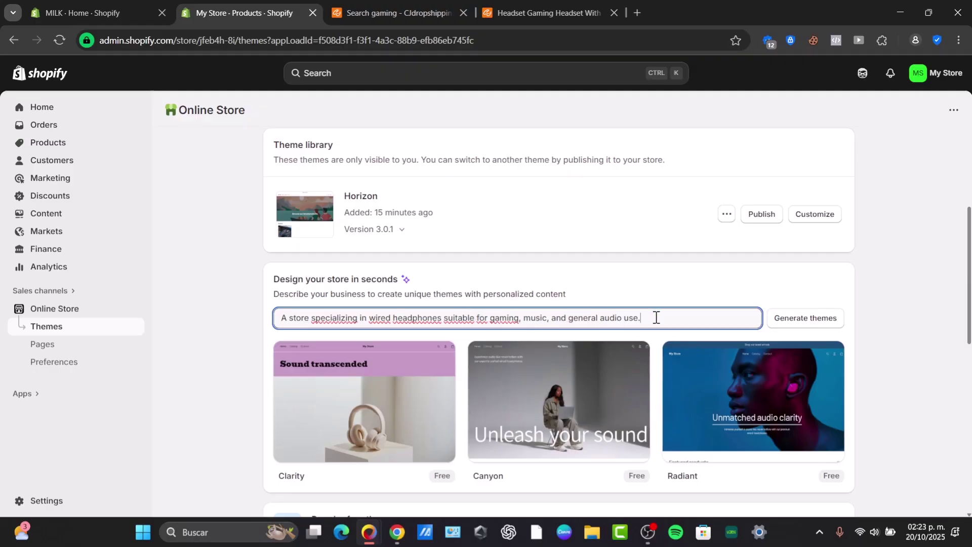
left_click(292, 314)
type("one product")
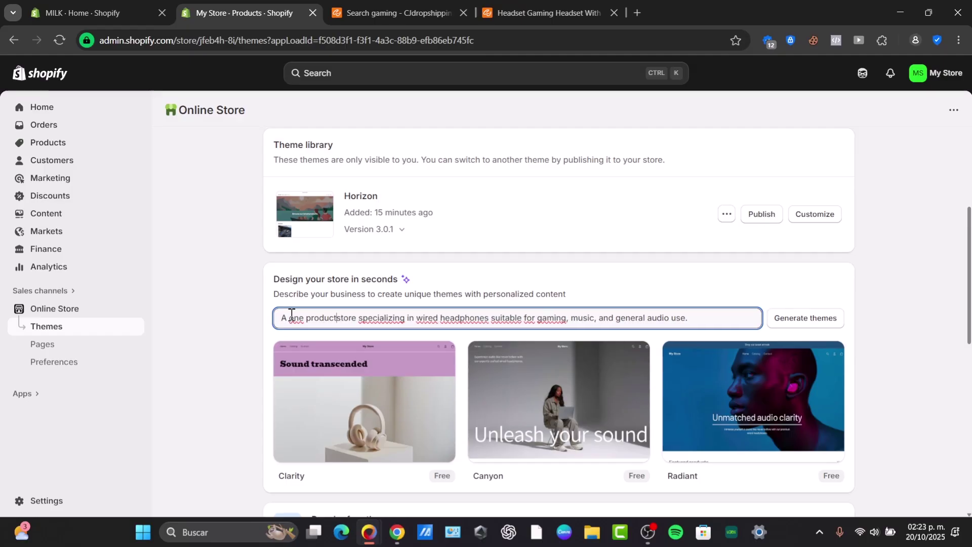
left_click(805, 318)
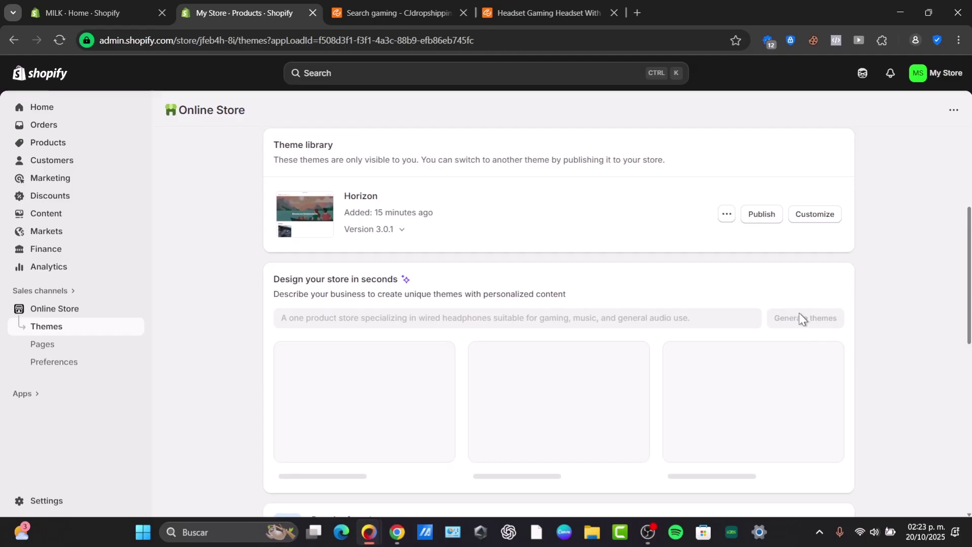
- Add the newly generated Clarity theme to the theme library
scroll(822, 308, "down", 3)
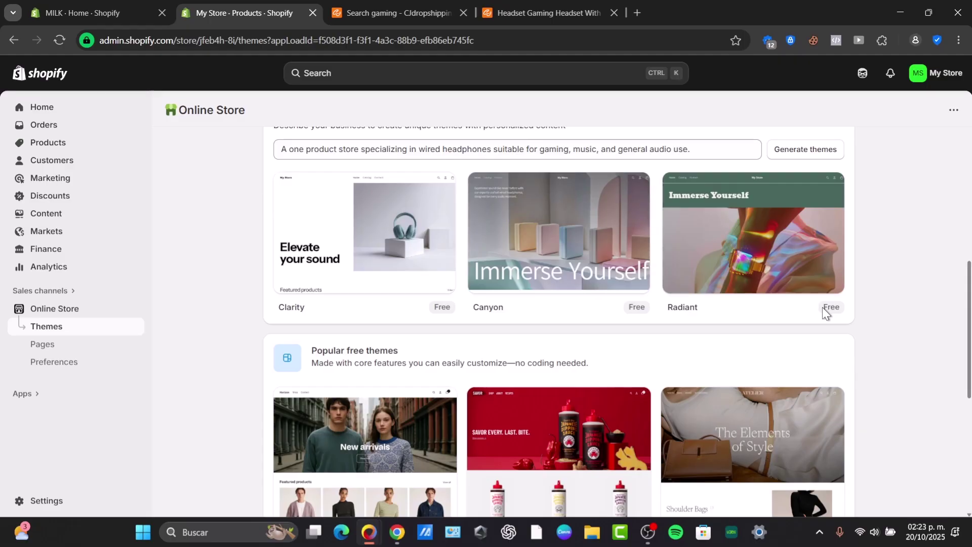
mouse_move(451, 280)
left_click(416, 273)
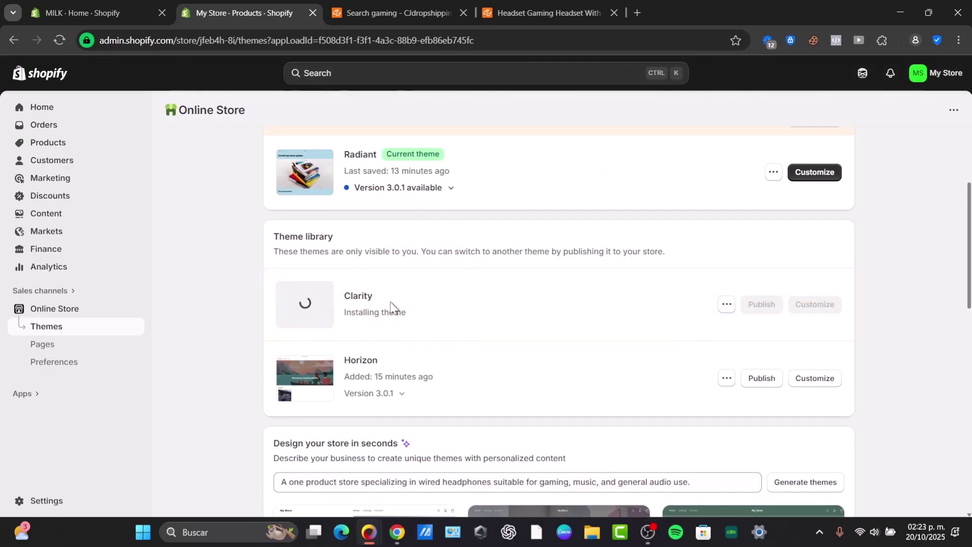
- Update the current Radiant theme to version 3.0.1, adding an updated copy to the theme library
left_click(439, 196)
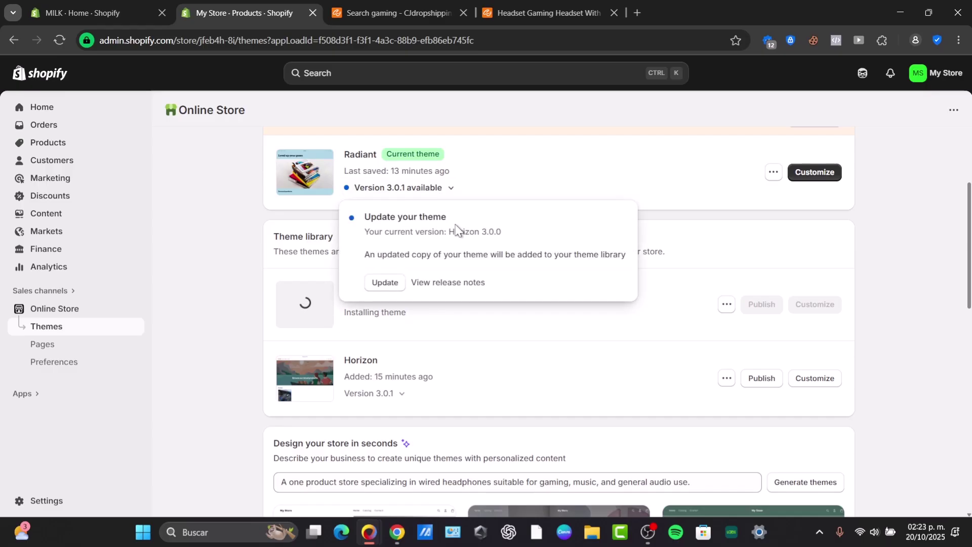
left_click(381, 280)
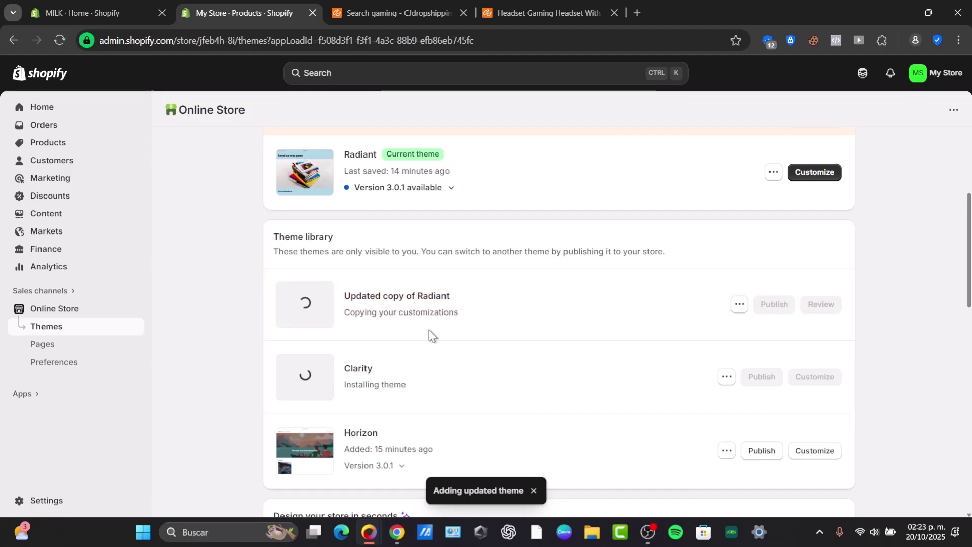
scroll(463, 295, "up", 3)
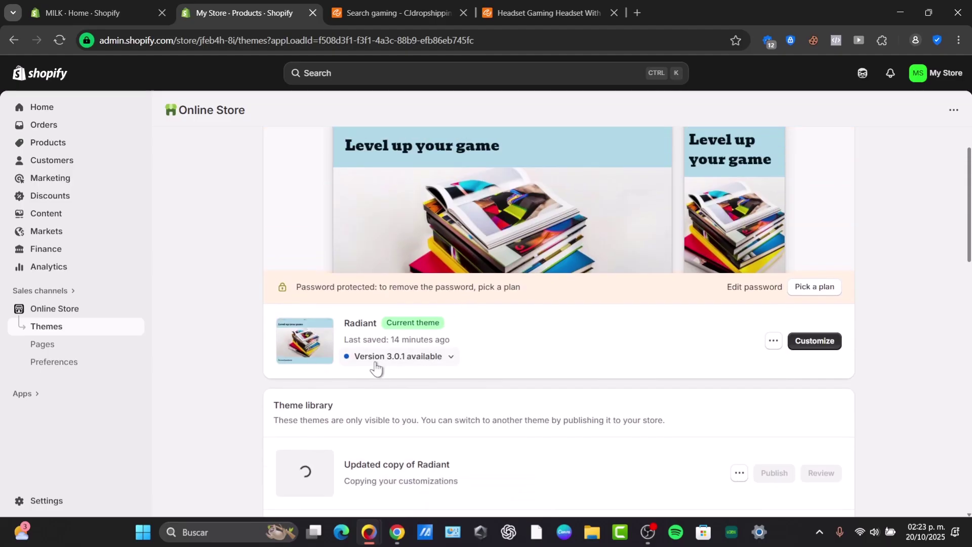
- Publish the Clarity theme as the store's current theme
scroll(412, 369, "down", 3)
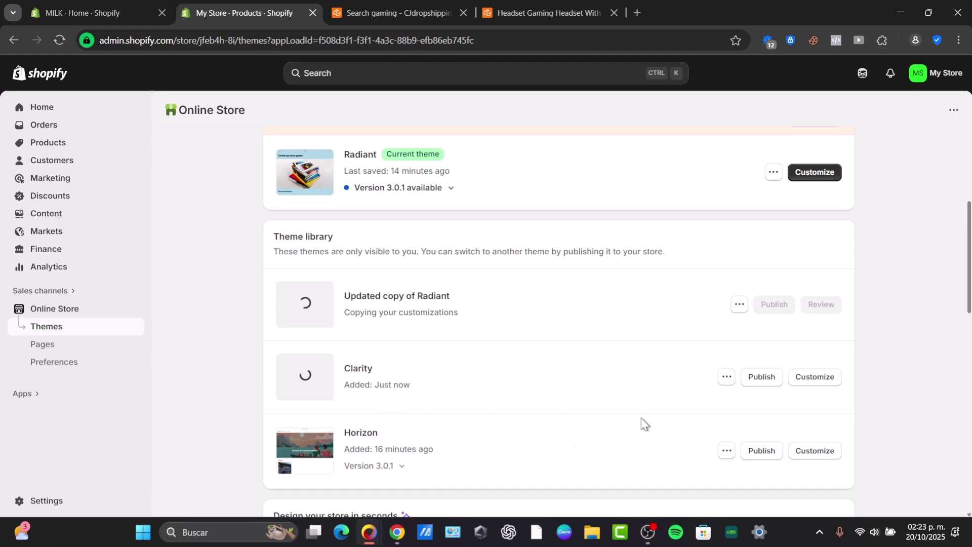
left_click(776, 376)
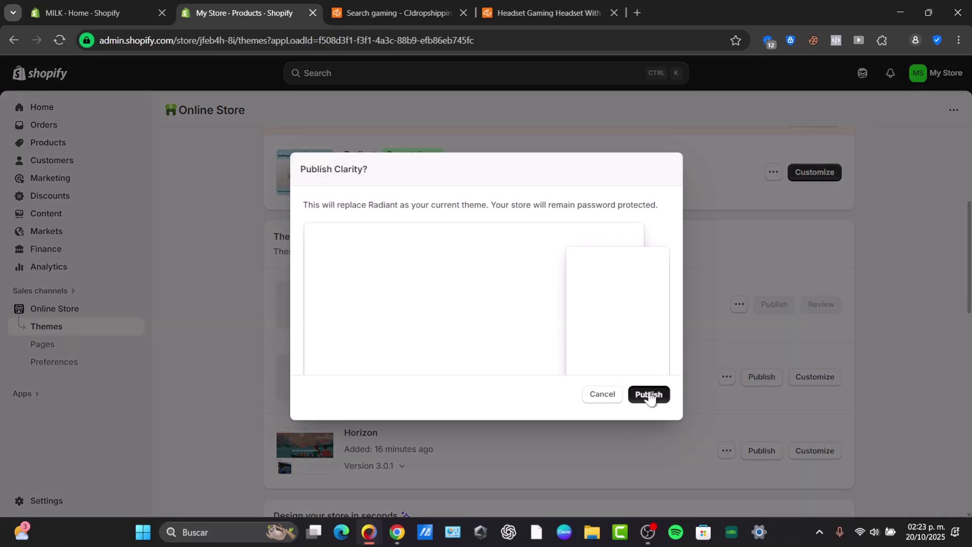
left_click(651, 394)
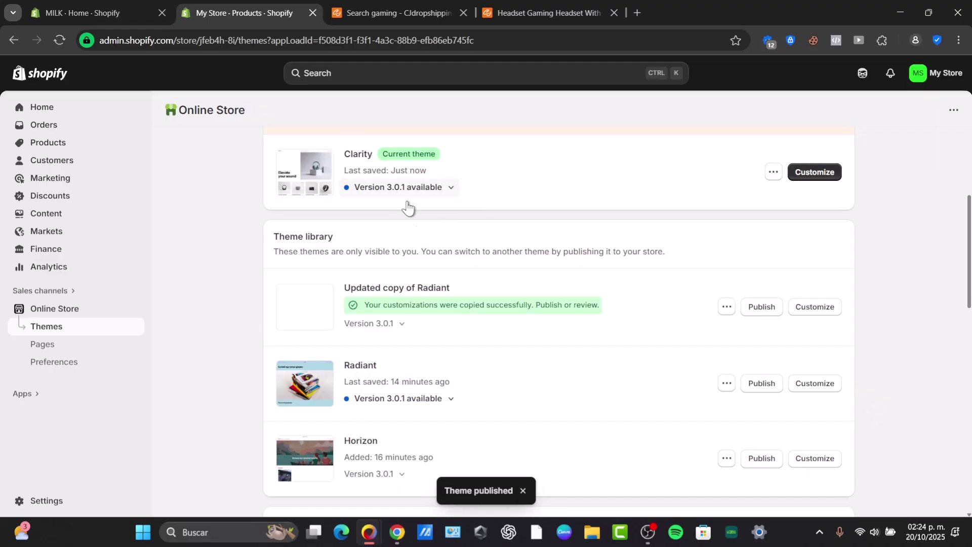
- Publish the updated copy of Radiant as the current theme and open its home page for customization
left_click(767, 314)
left_click(661, 396)
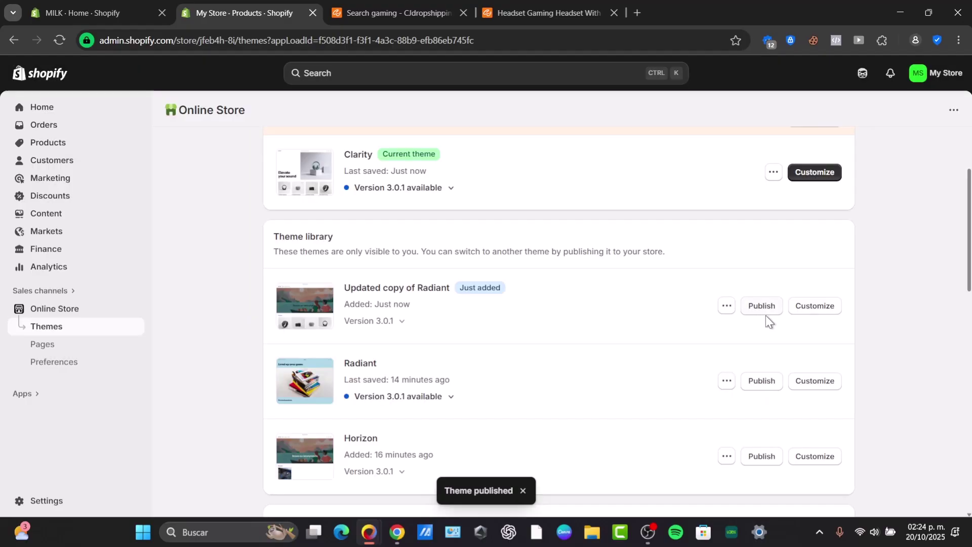
left_click(813, 341)
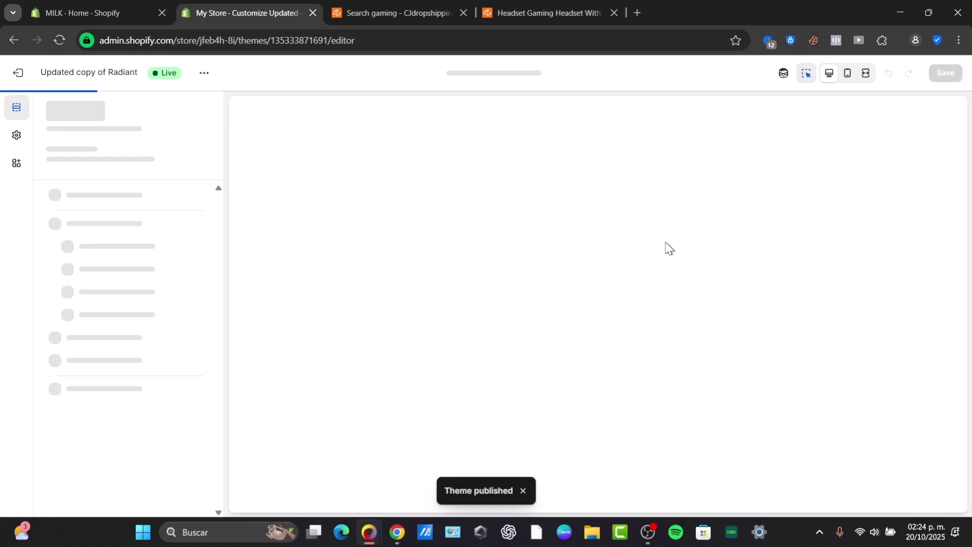
scroll(608, 252, "down", 10)
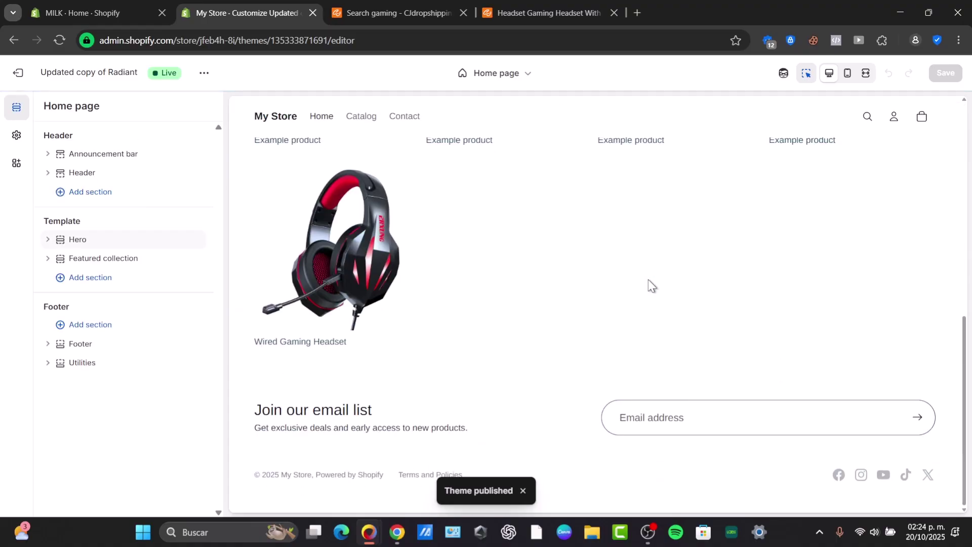
scroll(650, 285, "up", 10)
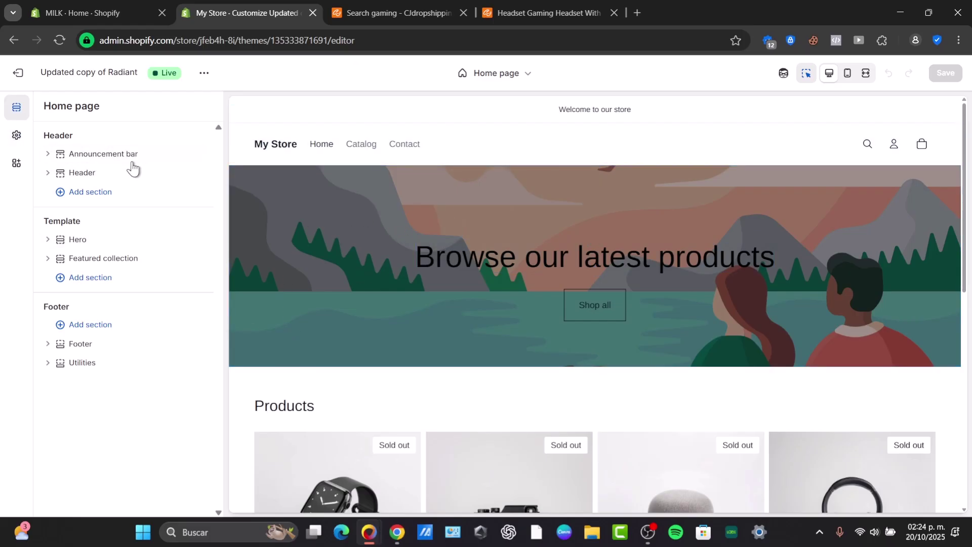
- Delete the default Hero section from the home page template
left_click(108, 244)
left_click(51, 108)
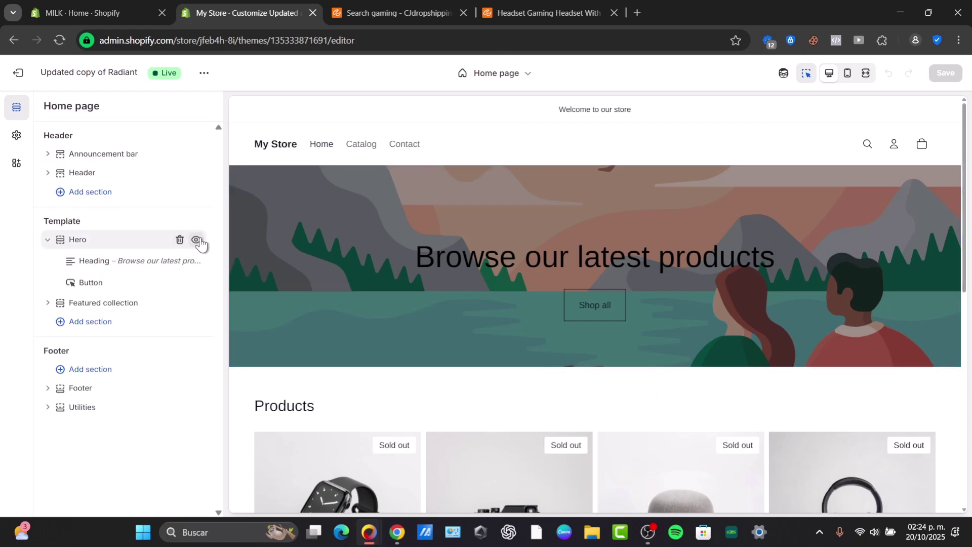
left_click(180, 240)
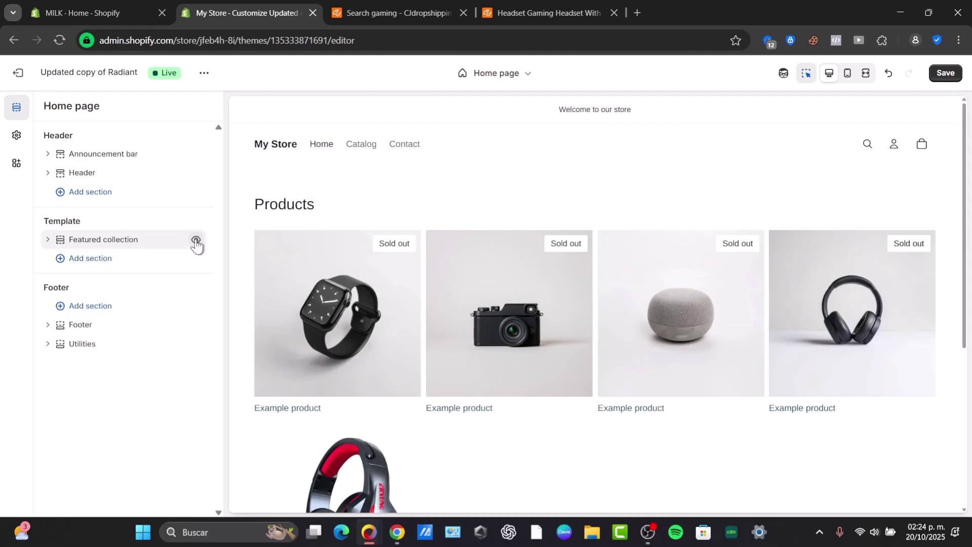
- Hide the Featured collection section and add a Hero: Marquee section to the home page template
left_click(196, 240)
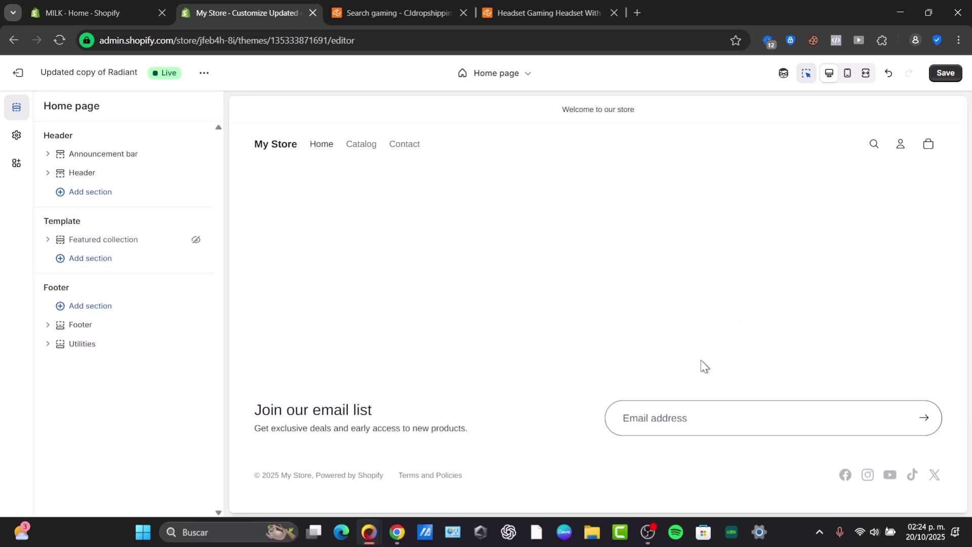
left_click(104, 259)
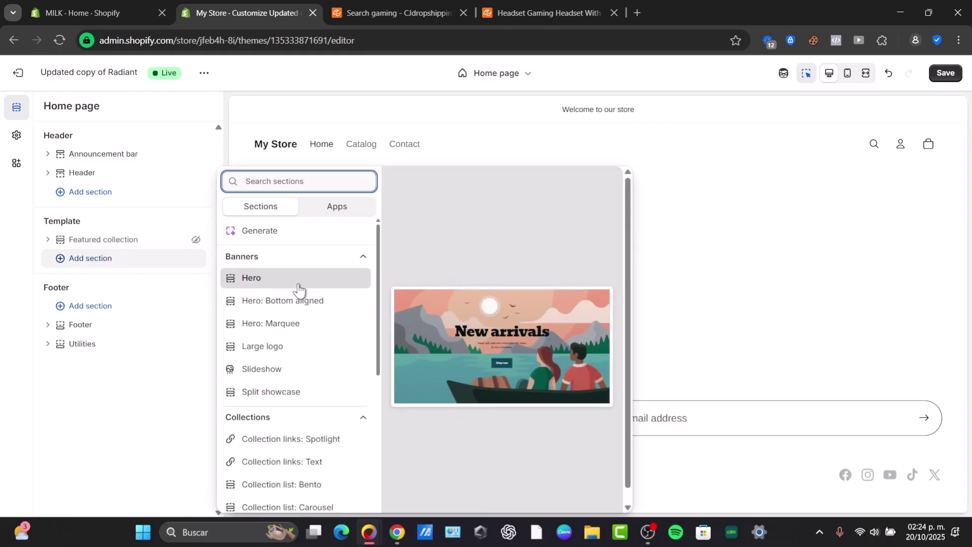
left_click(298, 327)
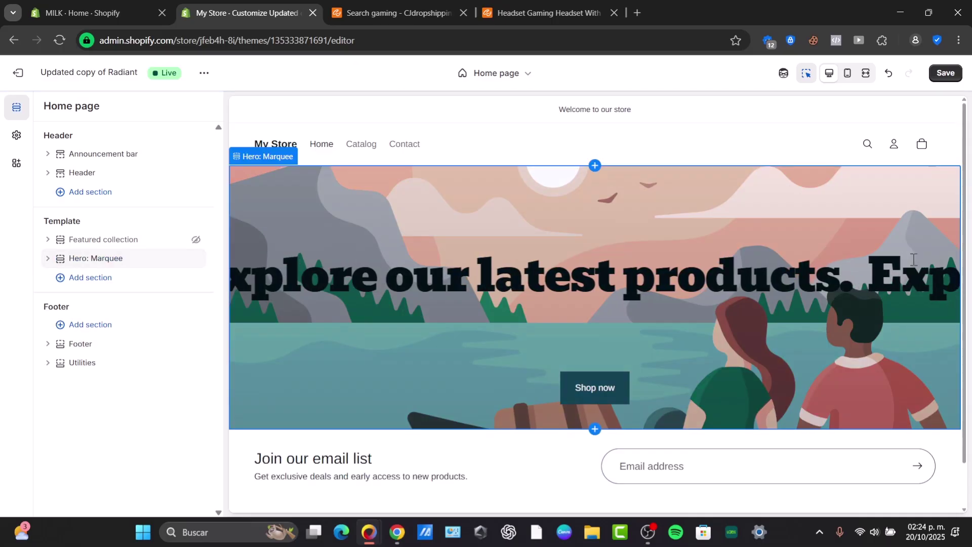
- Switch to the headset's CJdropshipping page and download all product images into the folder containing the downloaded product videos
left_click(545, 12)
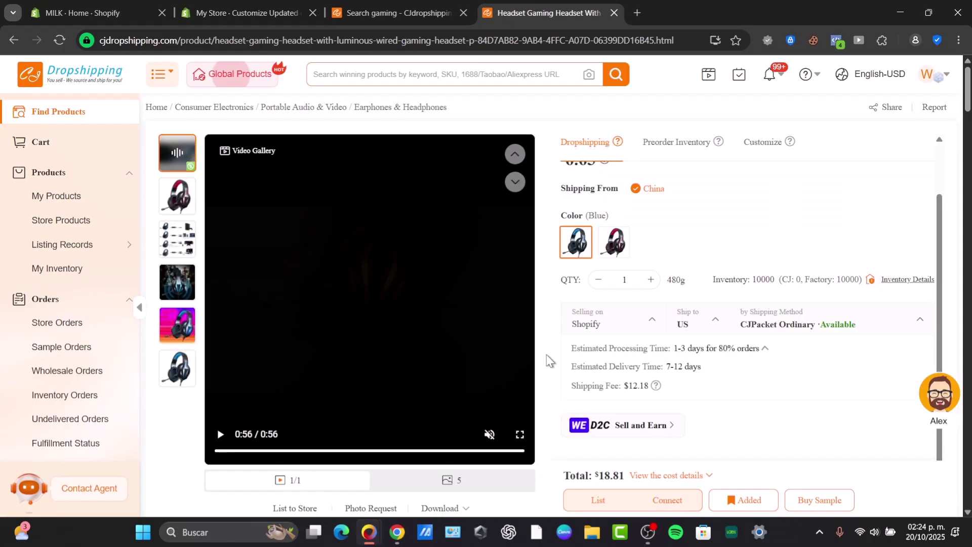
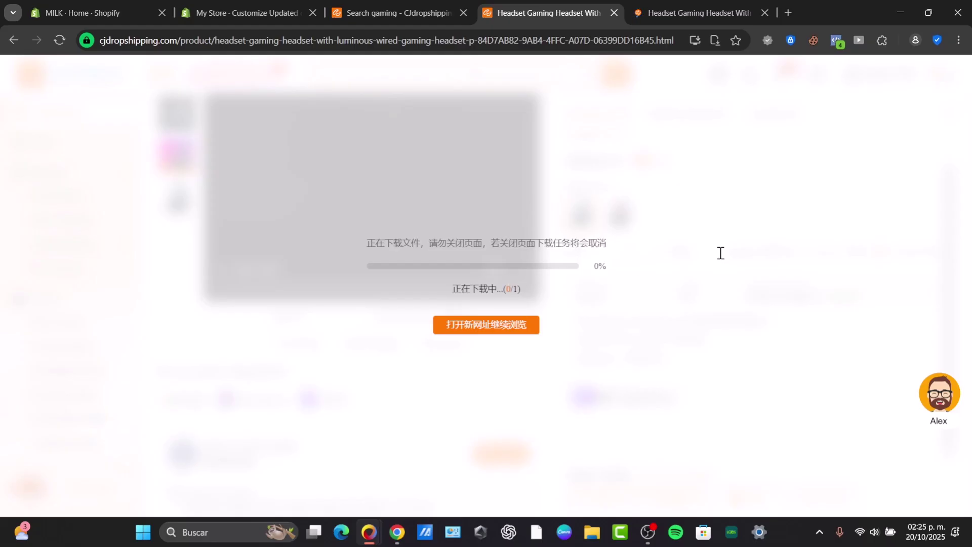
left_click(642, 6)
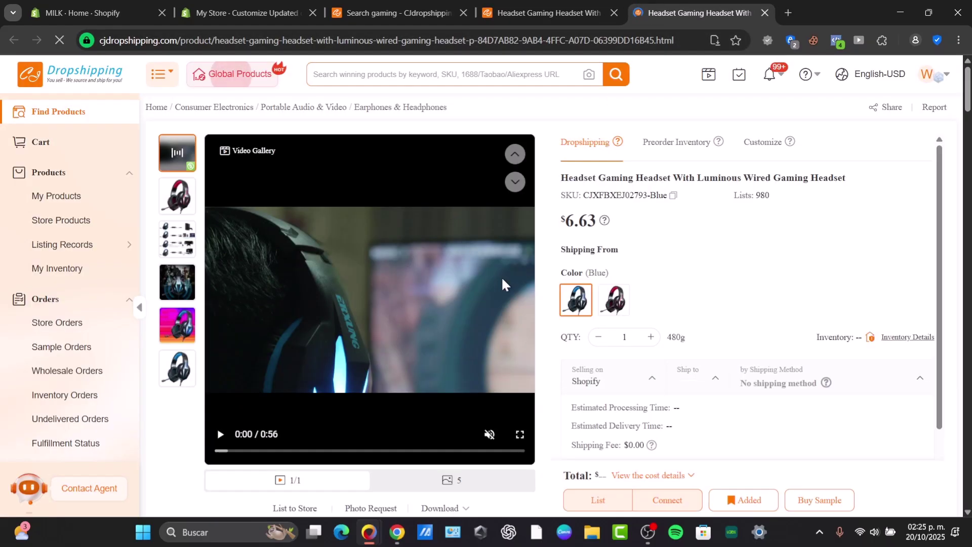
left_click(549, 13)
left_click(729, 6)
mouse_move(455, 344)
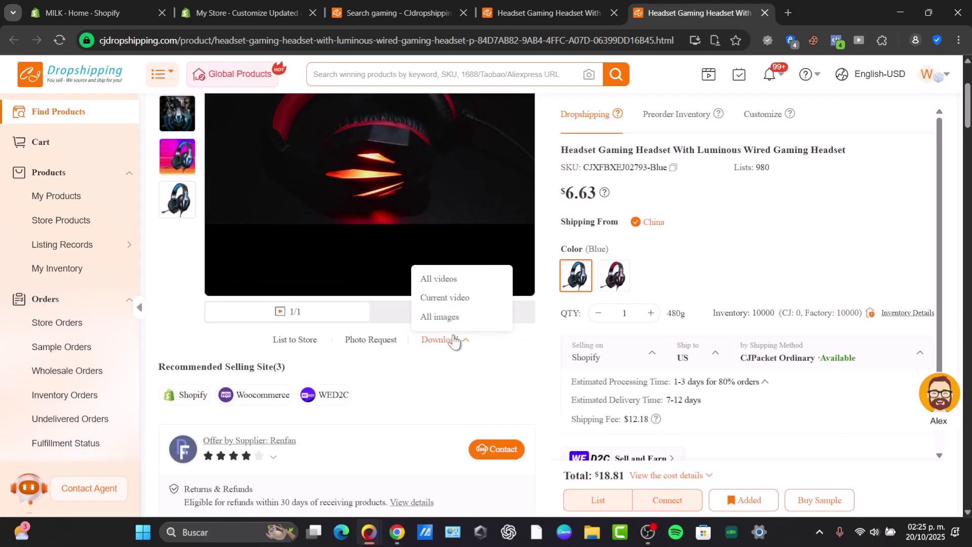
left_click(440, 317)
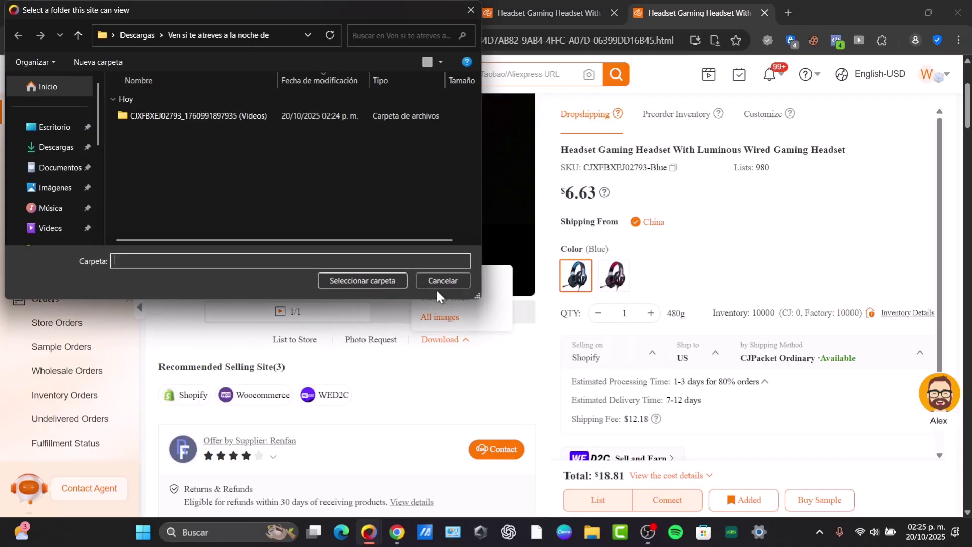
left_click(356, 281)
mouse_move(456, 340)
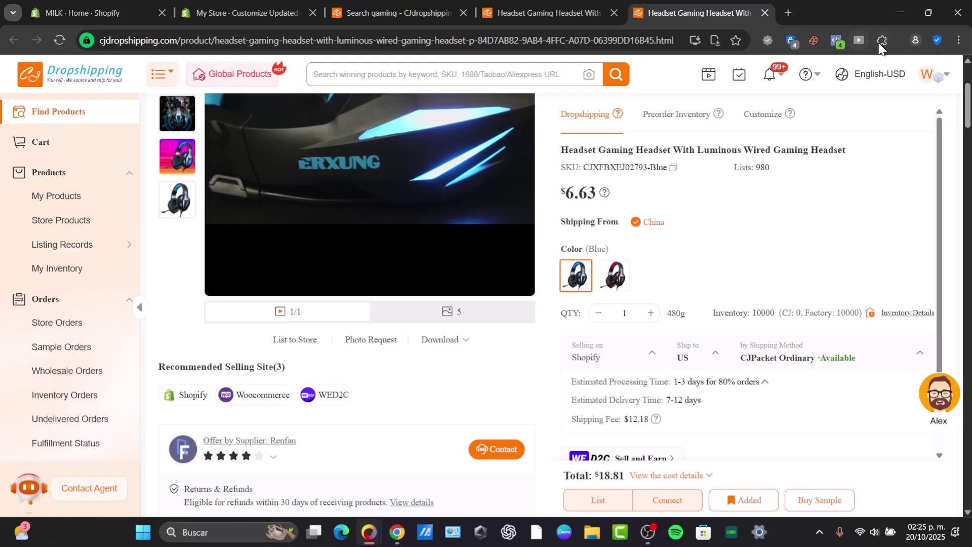
- Switch back to the Shopify theme editor and open the settings of the Hero: Marquee section
left_click(582, 5)
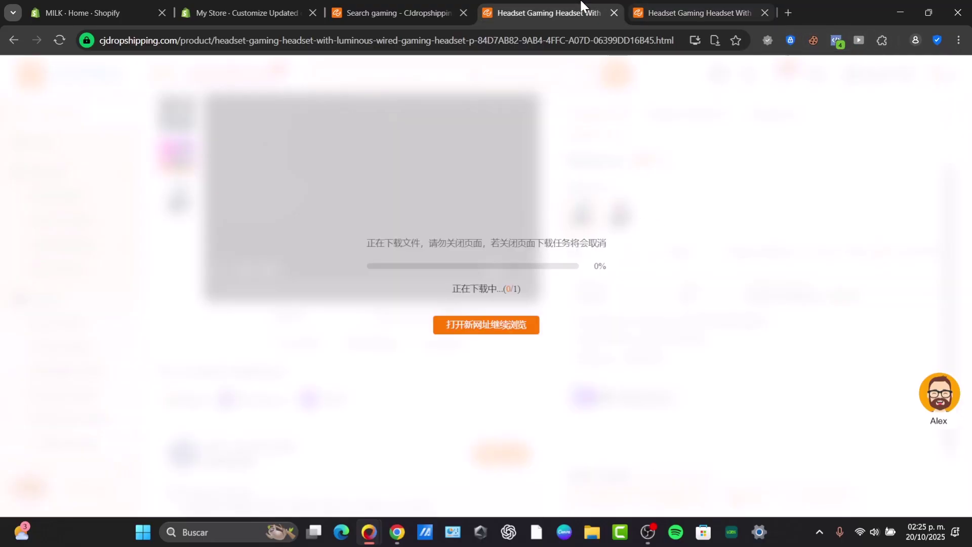
left_click(437, 7)
left_click(235, 10)
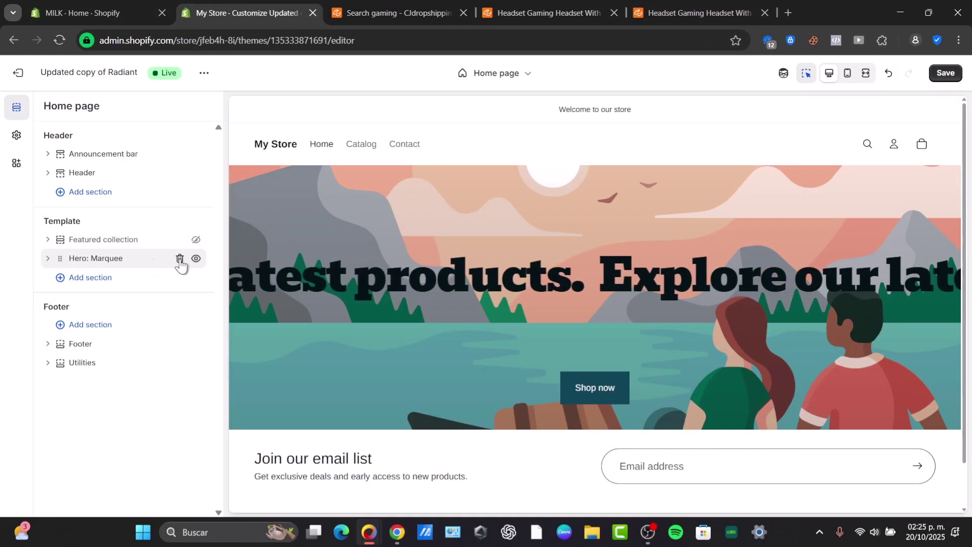
left_click(48, 259)
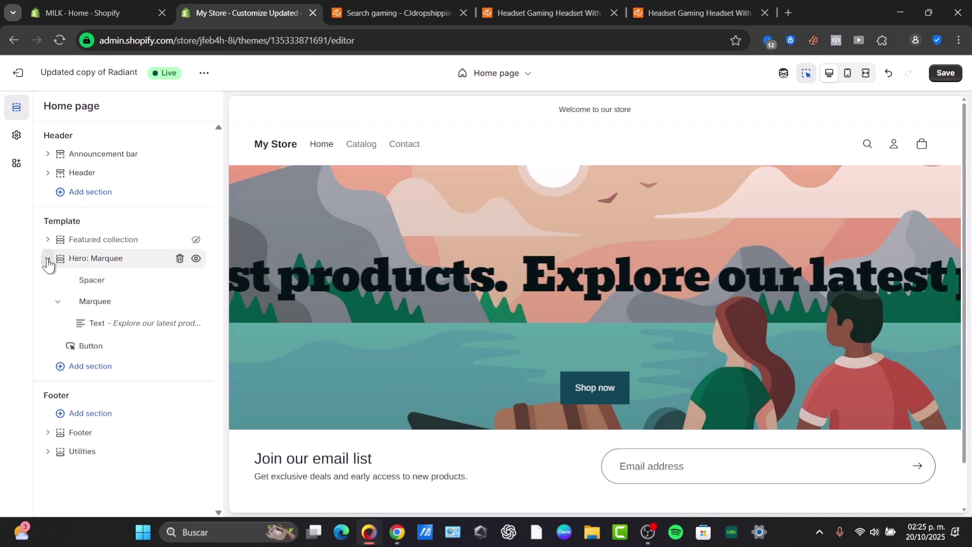
left_click(361, 205)
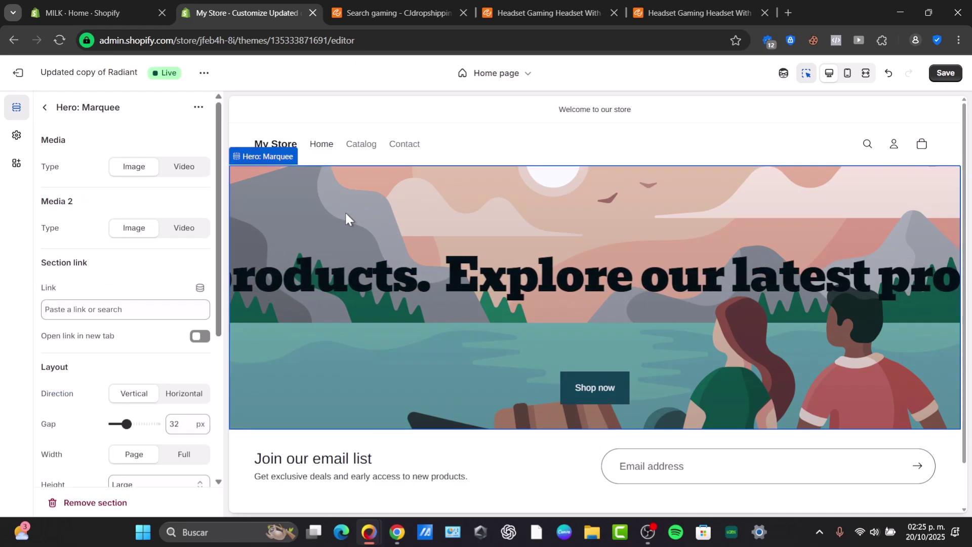
- Try to upload the headset's downloaded MP4 from the downloads folder as a video for the Hero: Marquee section's first media
left_click(183, 173)
left_click(151, 197)
left_click(486, 366)
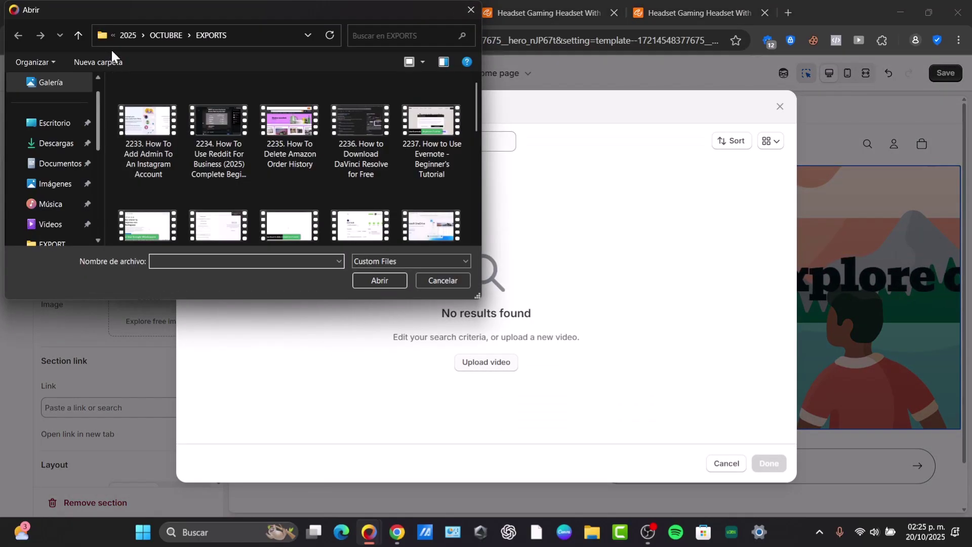
left_click(61, 144)
left_click(59, 164)
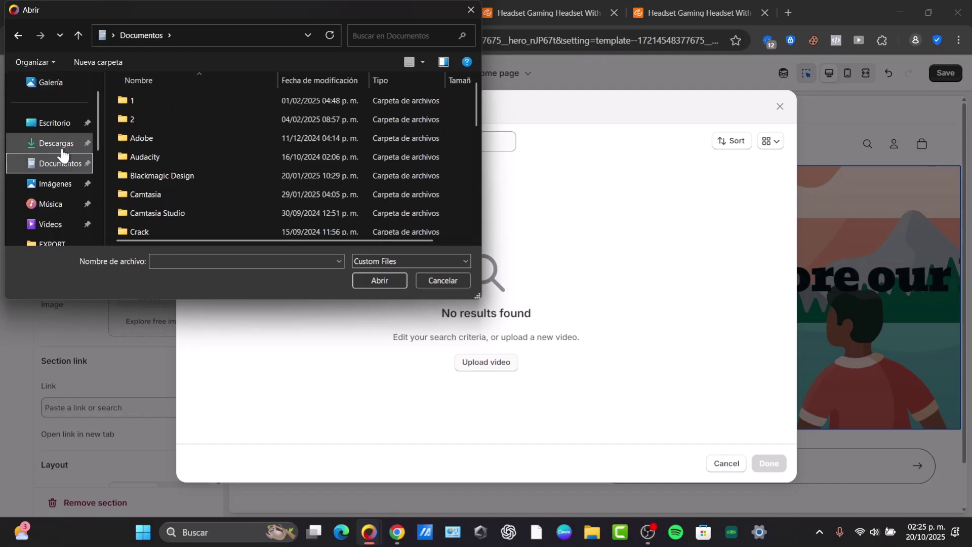
left_click(60, 144)
double_click(152, 131)
double_click(186, 118)
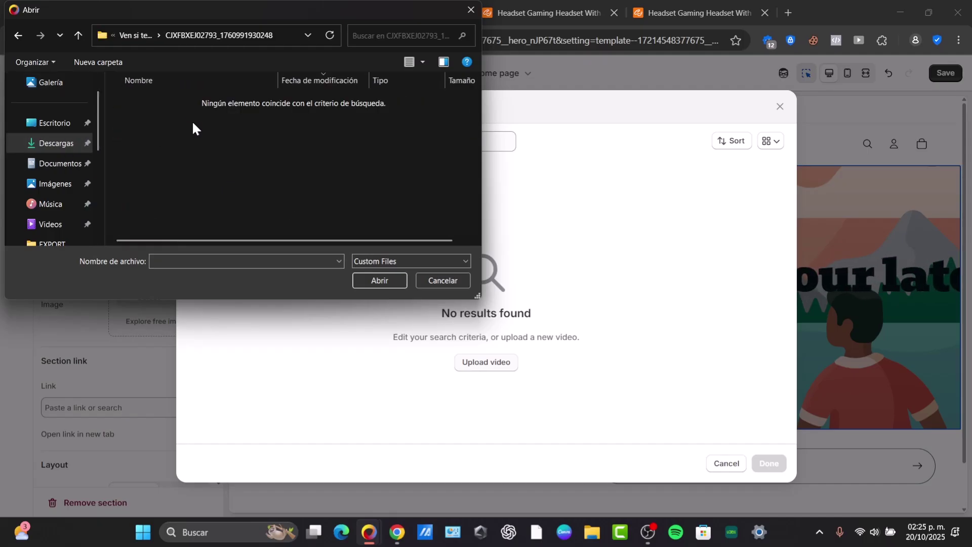
left_click(21, 37)
double_click(209, 134)
left_click(257, 116)
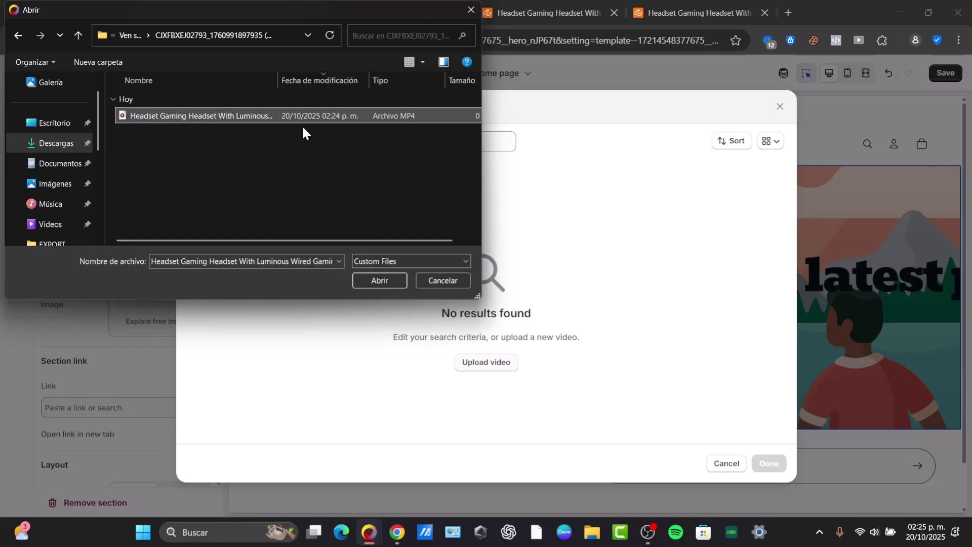
left_click(398, 280)
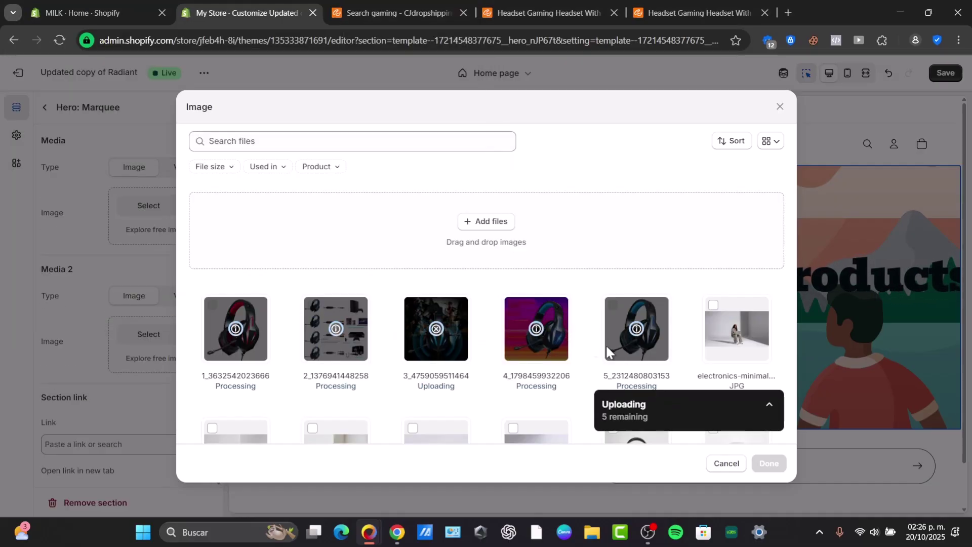
left_click(506, 344)
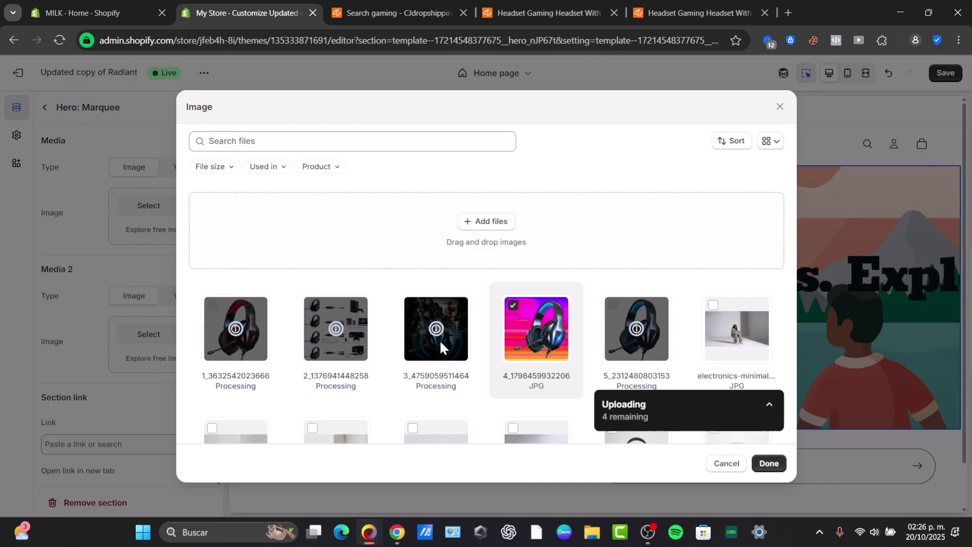
left_click(412, 303)
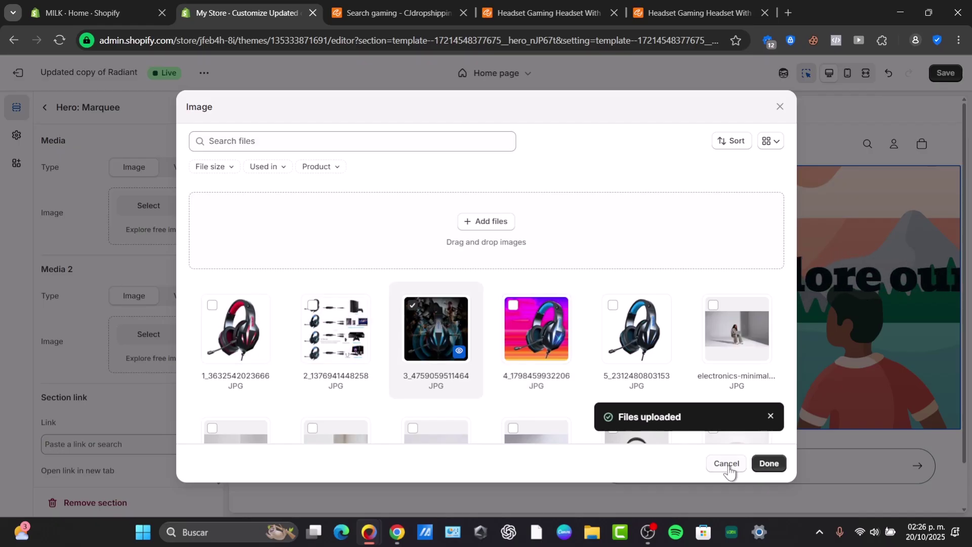
left_click(769, 463)
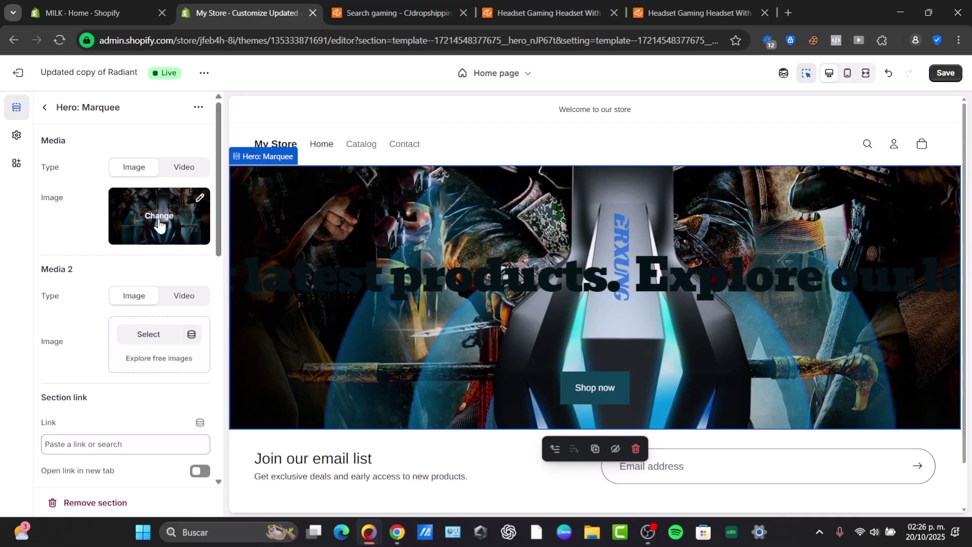
left_click(150, 334)
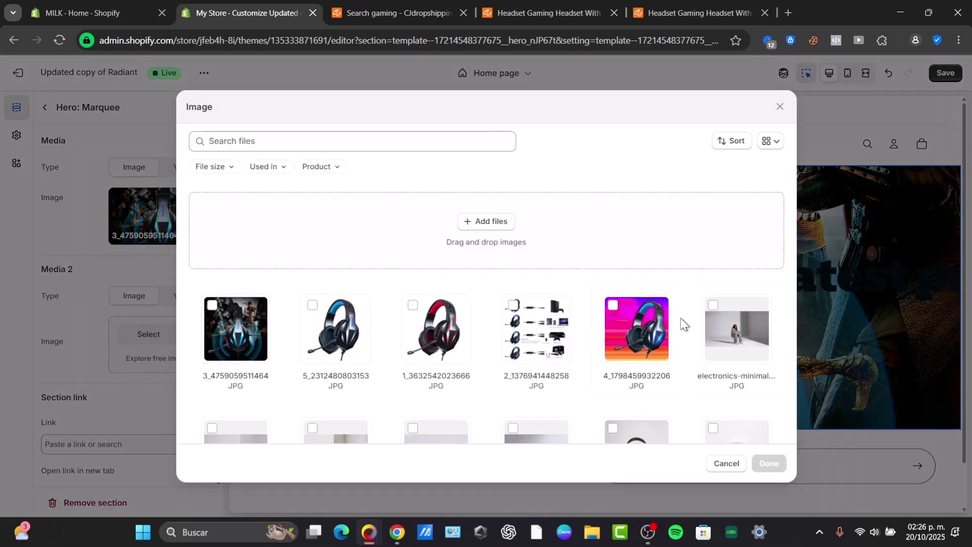
left_click(767, 464)
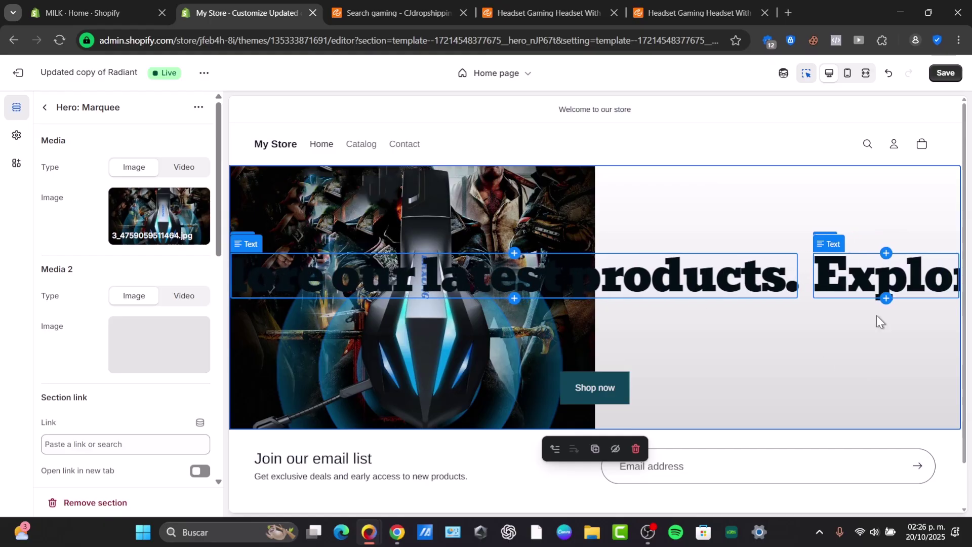
- Replace the scrolling marquee text with "The best headset so far"
left_click(409, 286)
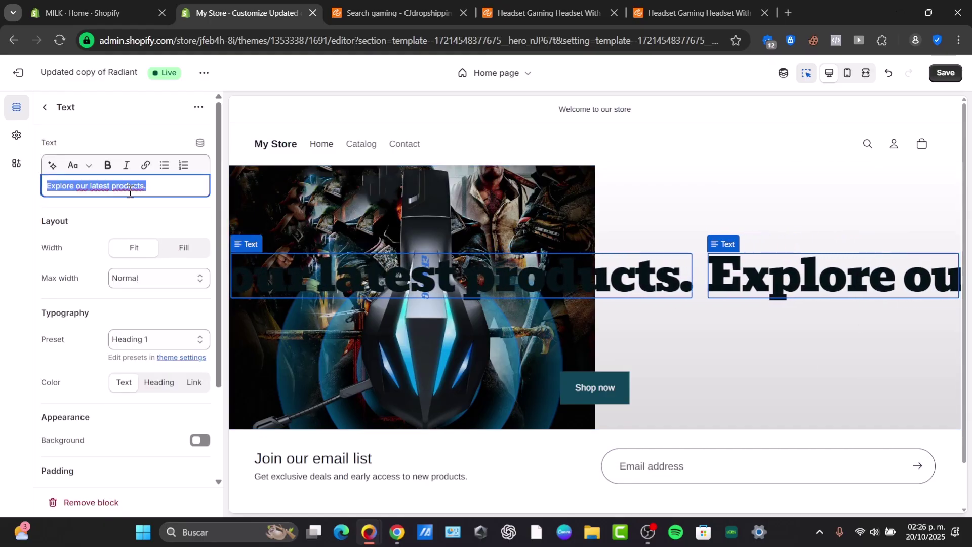
type("The best h")
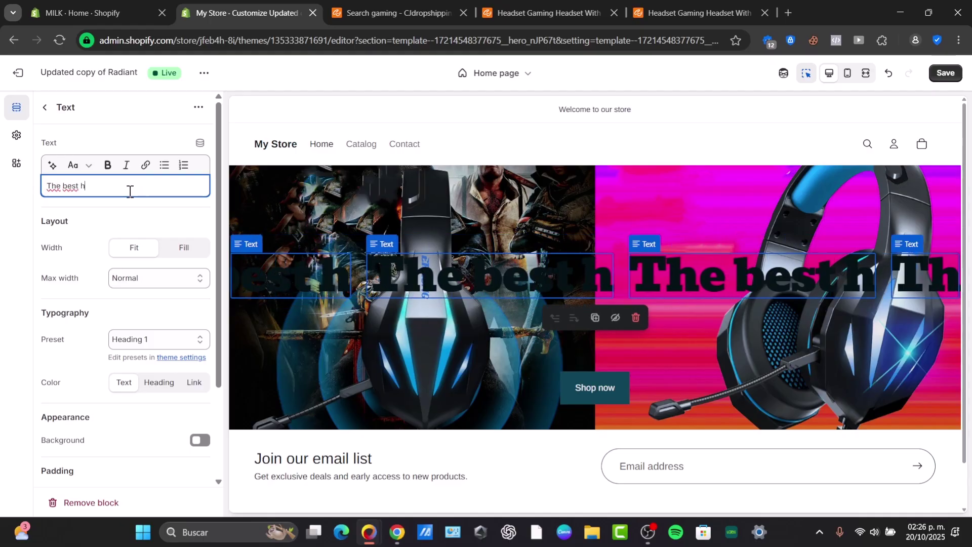
type("eadset so far")
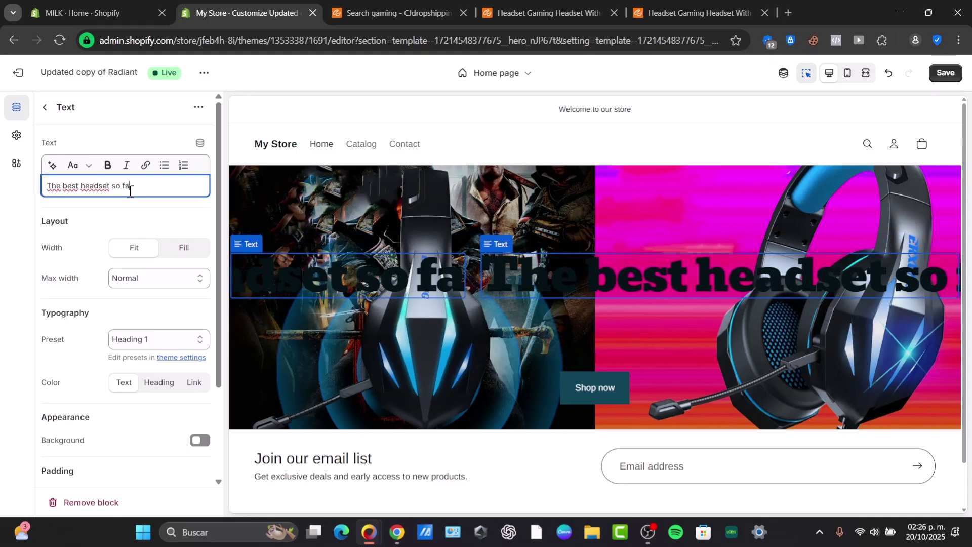
left_click(176, 216)
- Set the marquee text's color to Heading and return to the home page section list
left_click(76, 166)
left_click(76, 166)
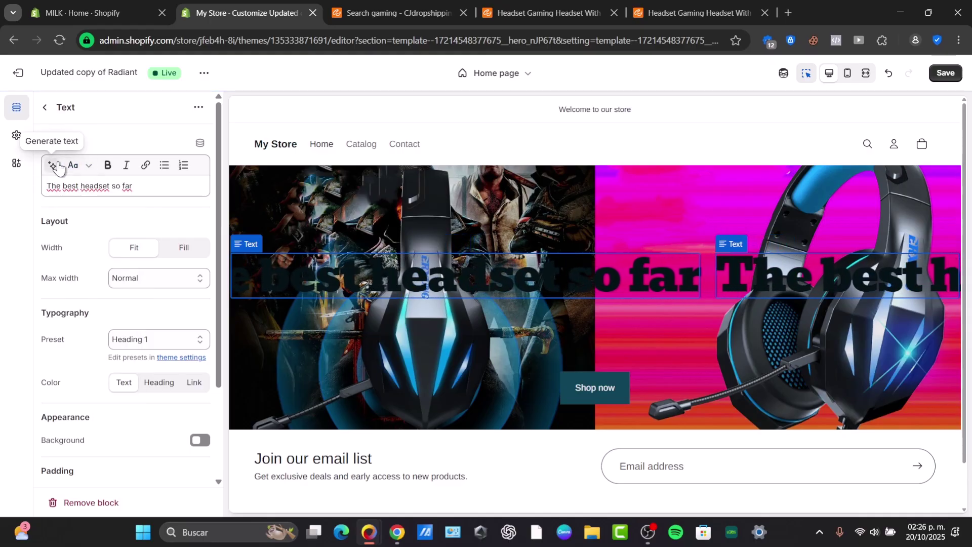
scroll(187, 229, "down", 3)
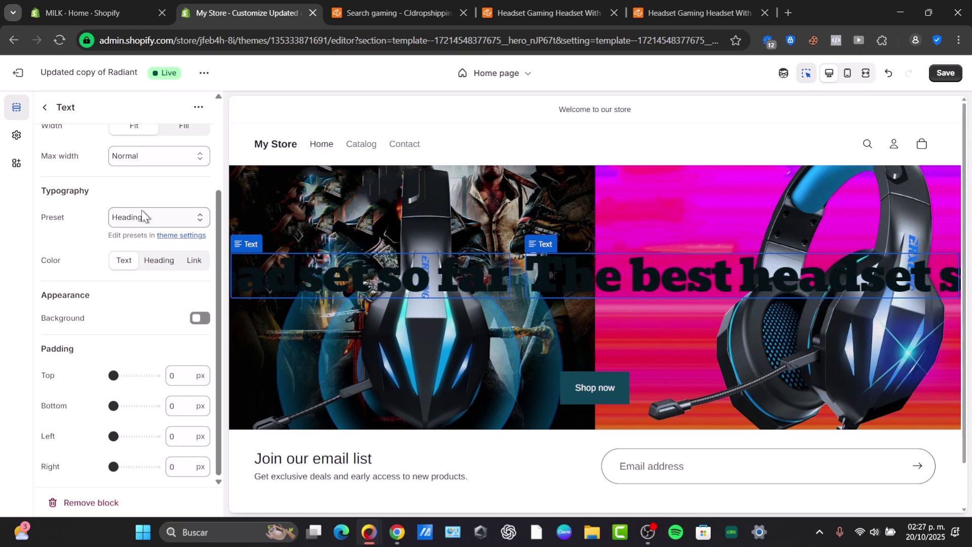
left_click(64, 231)
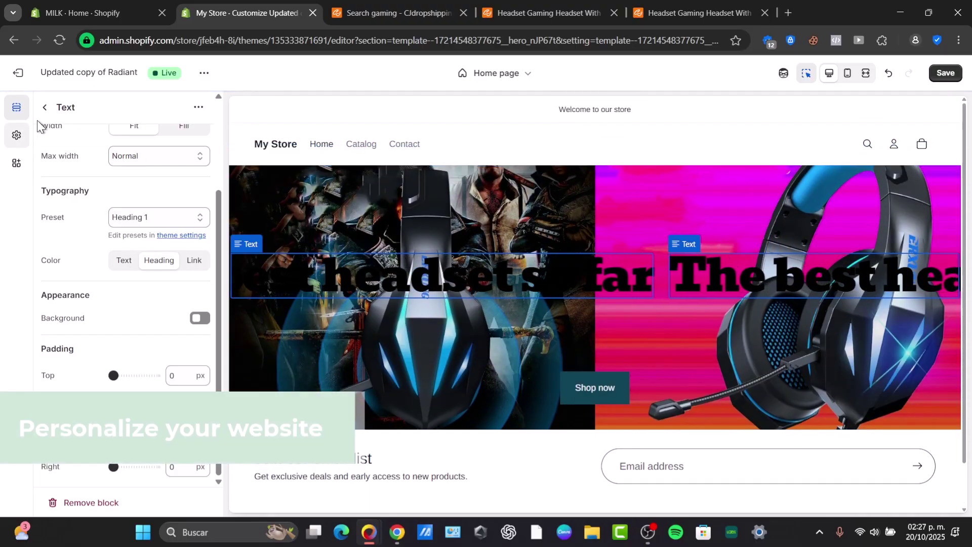
left_click(44, 107)
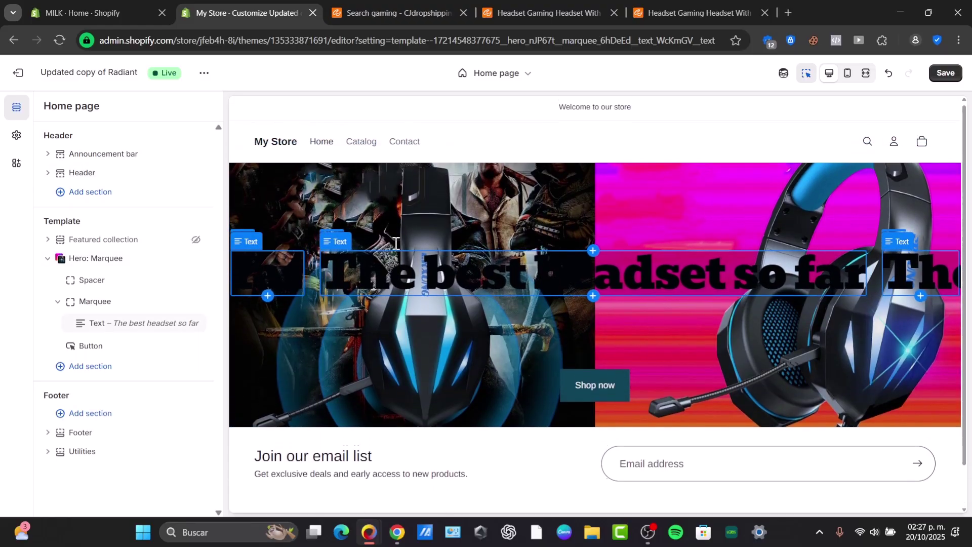
- Add a Large logo section to the home page template and move it above the Hero: Marquee section
left_click(85, 369)
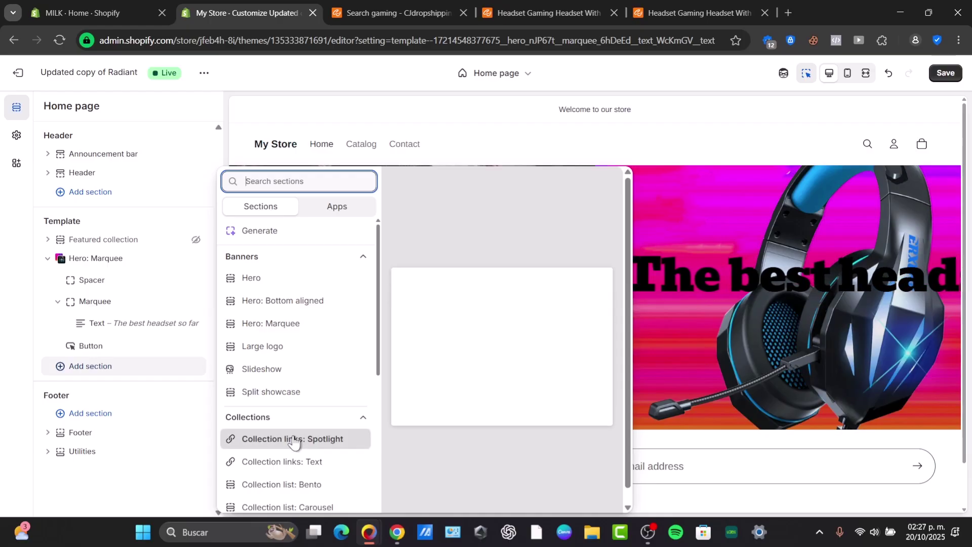
scroll(290, 462, "down", 3)
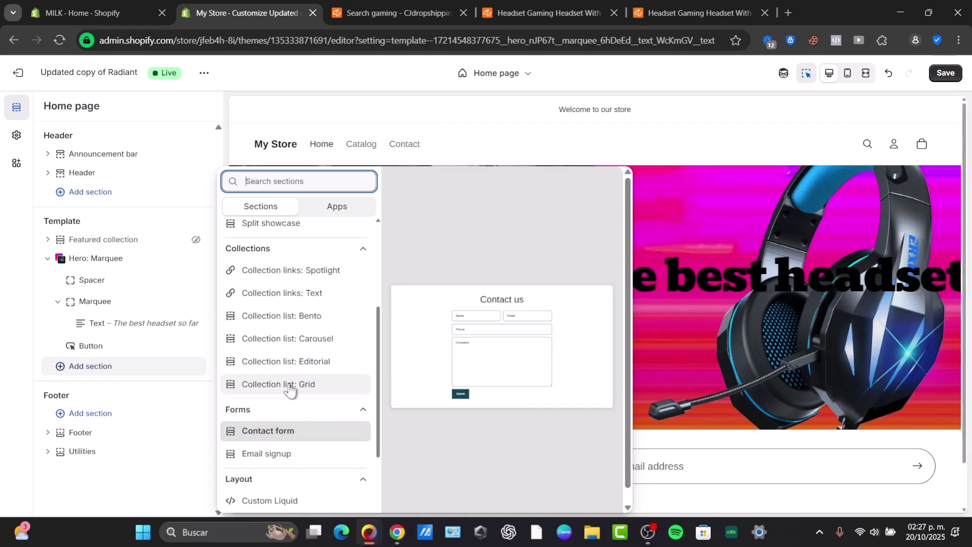
scroll(297, 353, "down", 2)
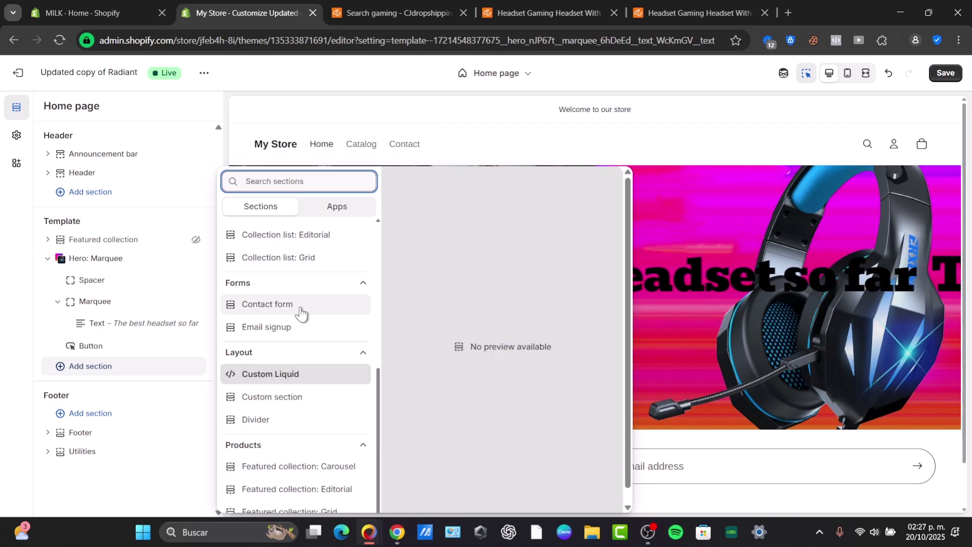
scroll(295, 512, "down", 1)
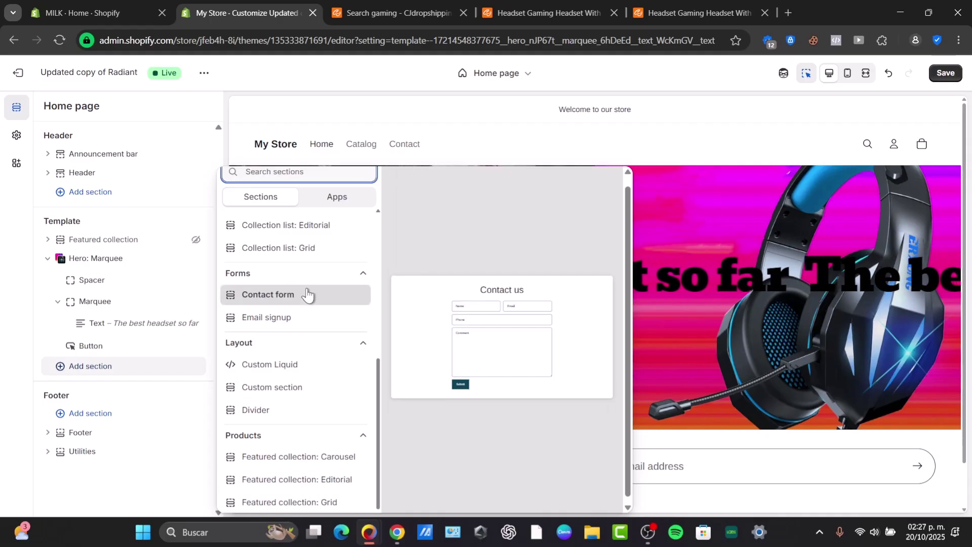
scroll(307, 254, "up", 3)
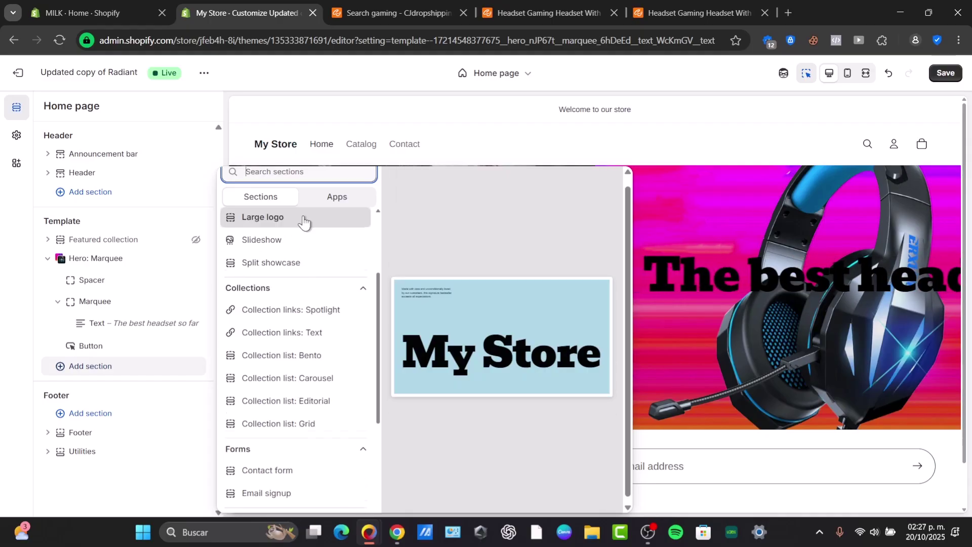
left_click(302, 222)
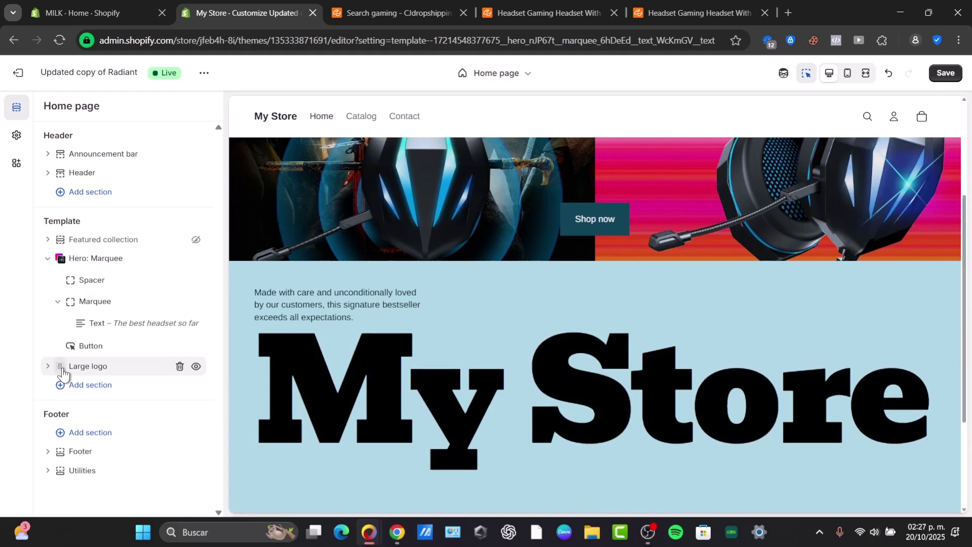
left_click_drag(70, 338, 63, 258)
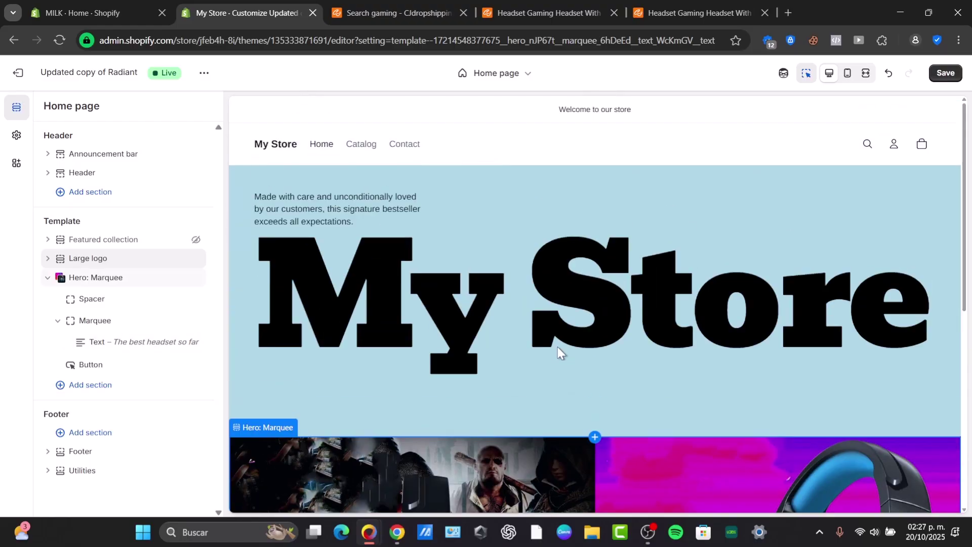
- Examine the settings of the Logo block in the Large logo section for a way to edit the store name
left_click(561, 317)
double_click(556, 316)
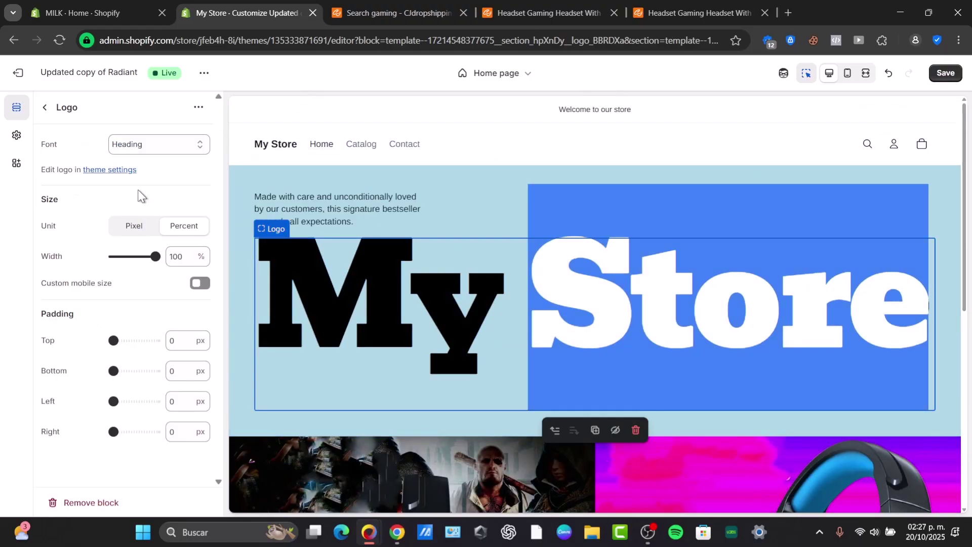
left_click(407, 281)
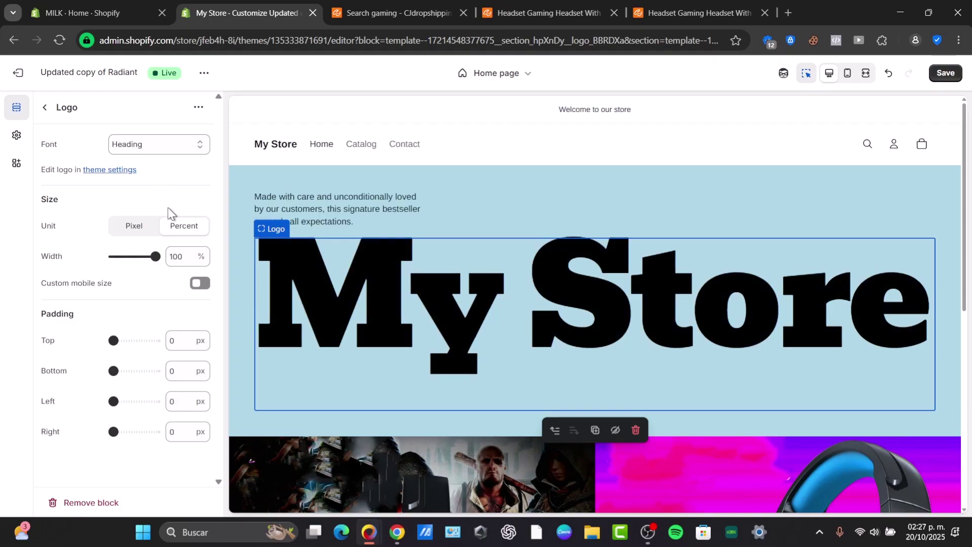
triple_click(449, 303)
left_click(404, 280)
left_click(45, 108)
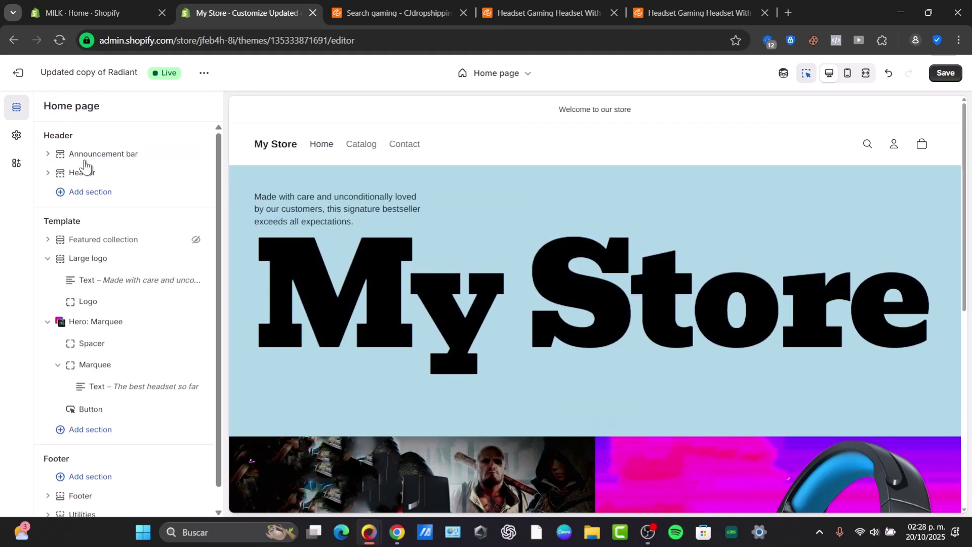
- Add a Slideshow section to the home page template and place it between Large logo and Hero: Marquee
left_click(96, 436)
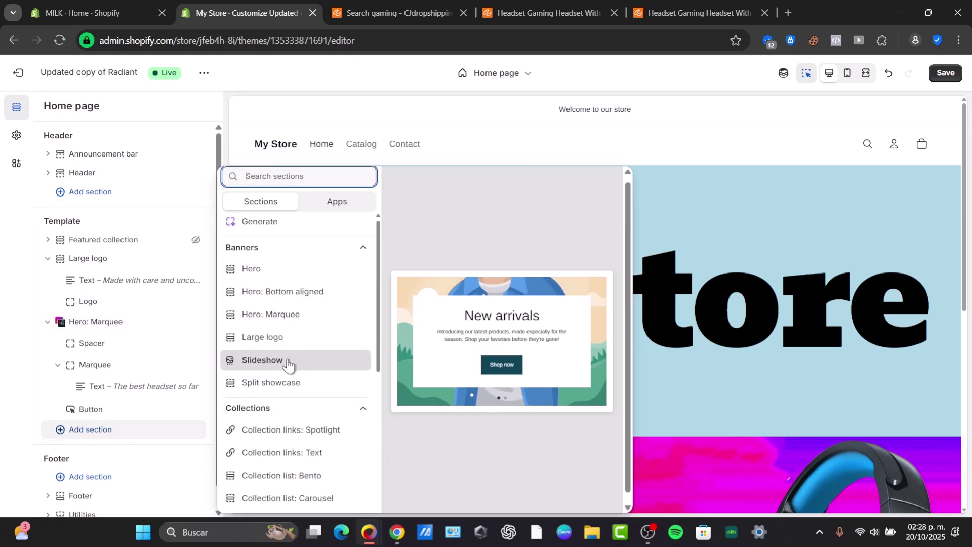
left_click(287, 369)
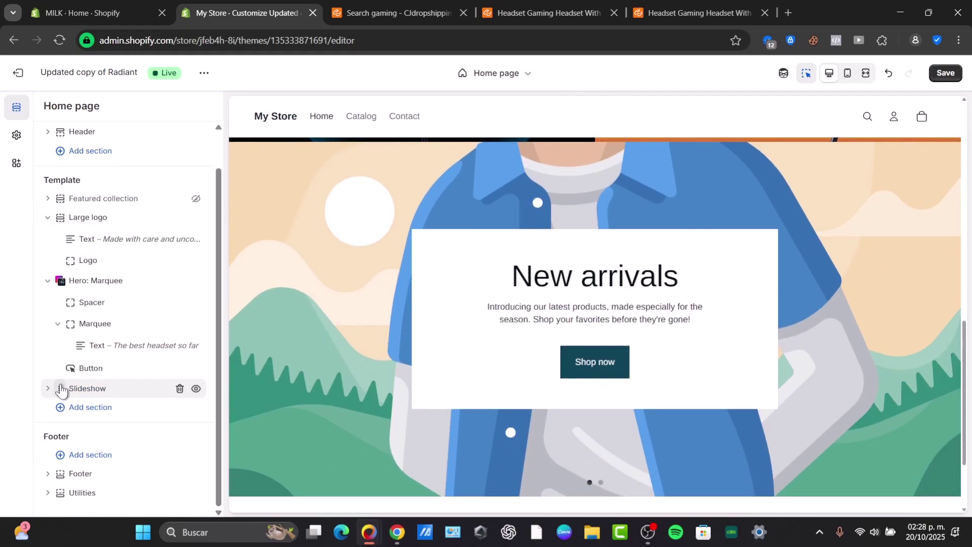
left_click_drag(63, 388, 71, 266)
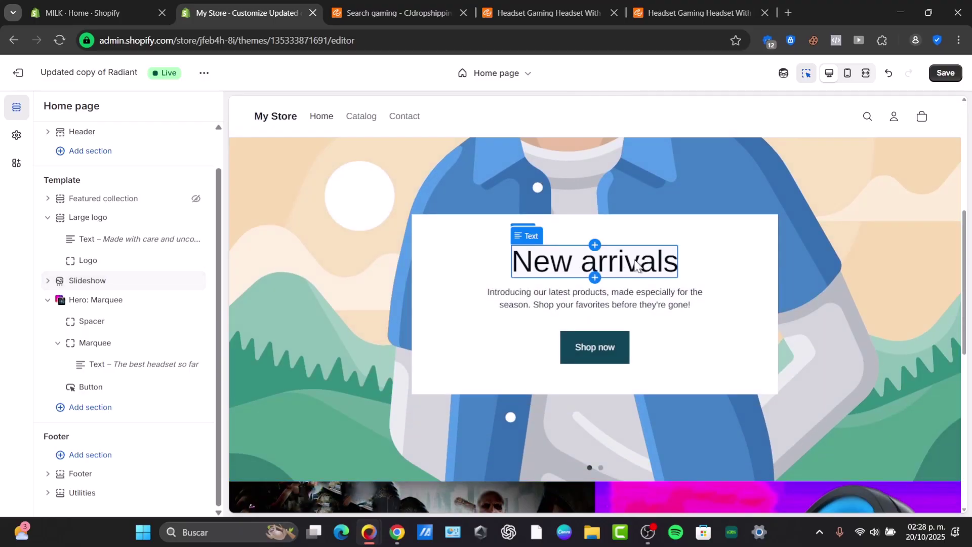
- Set the heading text of the slideshow's first slide to "What is PHeadset"
left_click(478, 251)
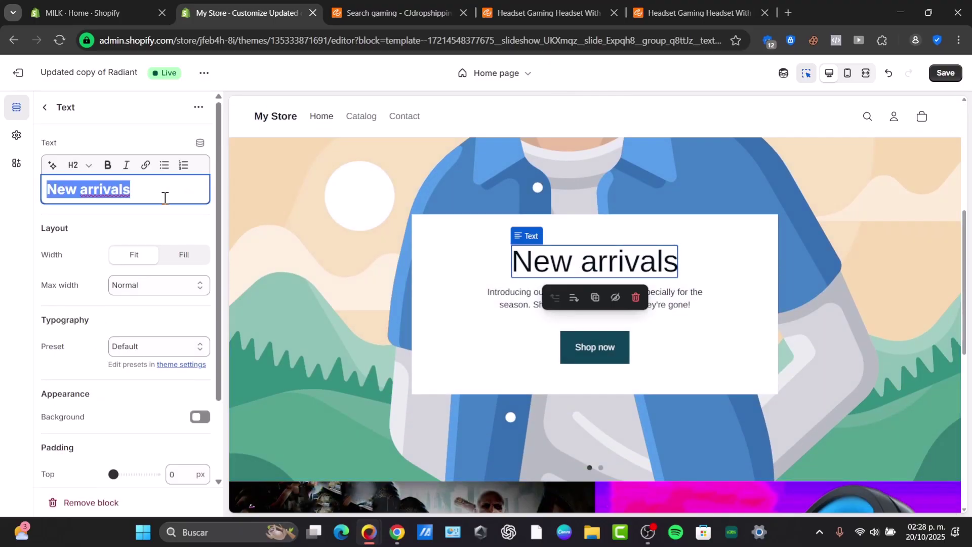
type("What is PHeadset")
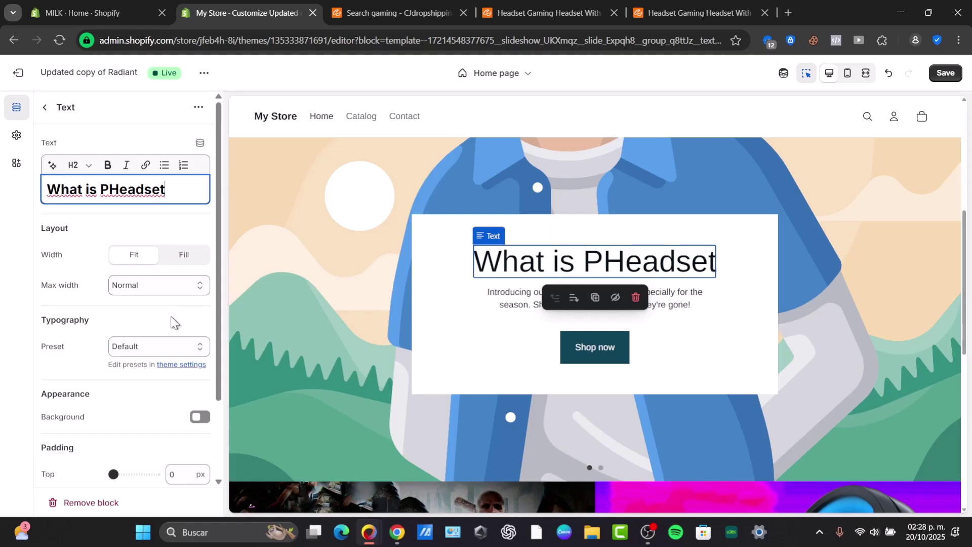
left_click(495, 301)
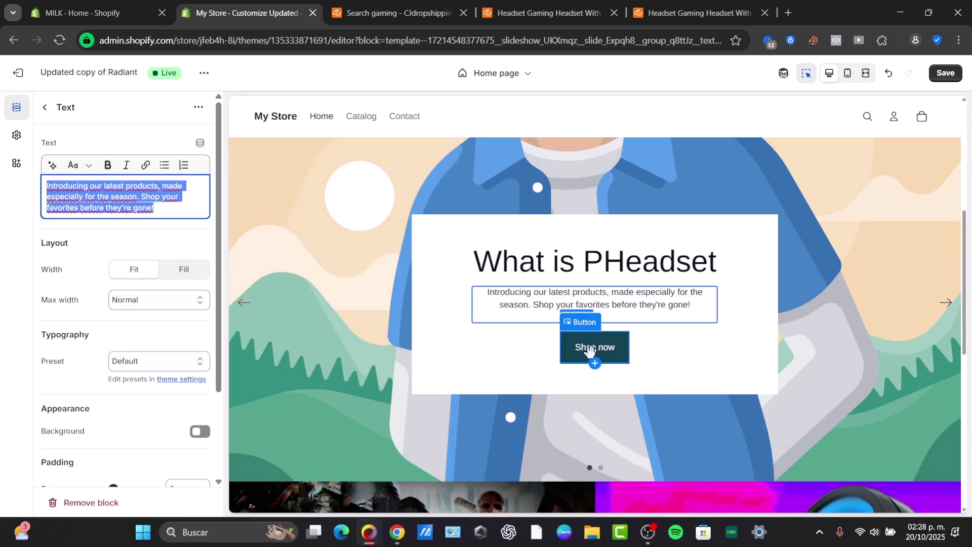
left_click(590, 350)
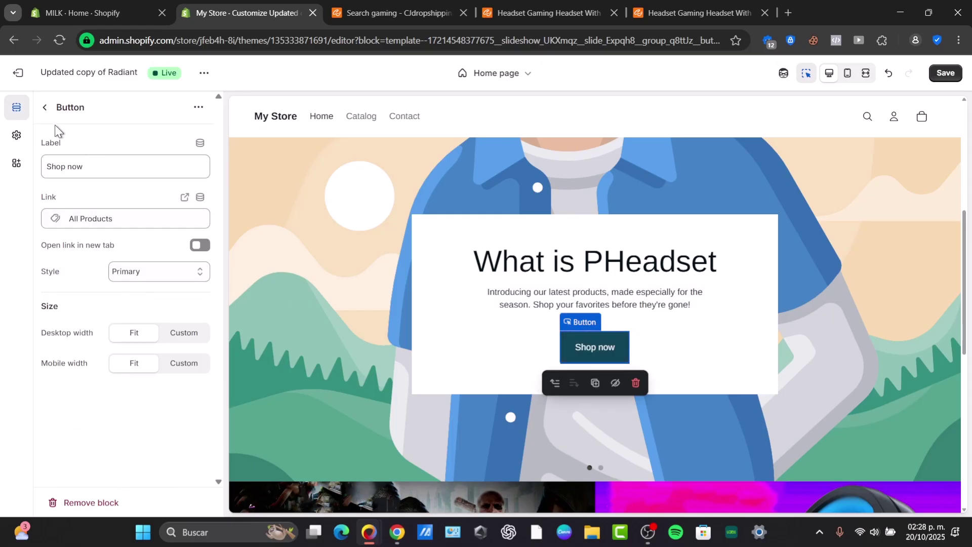
- Use the blue headset image 5_2312480803153.jpg as the background of the slideshow's first slide
left_click(43, 108)
scroll(137, 299, "down", 3)
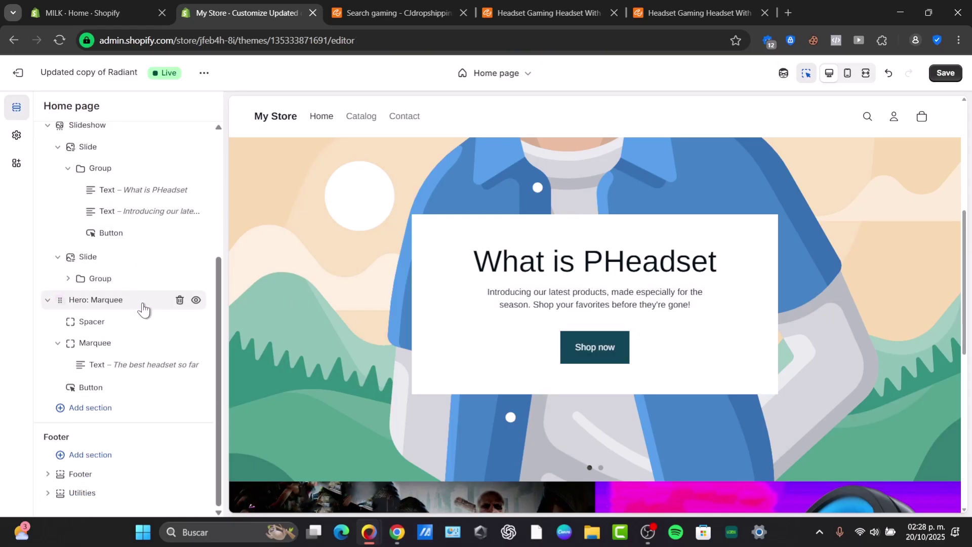
scroll(344, 364, "down", 3)
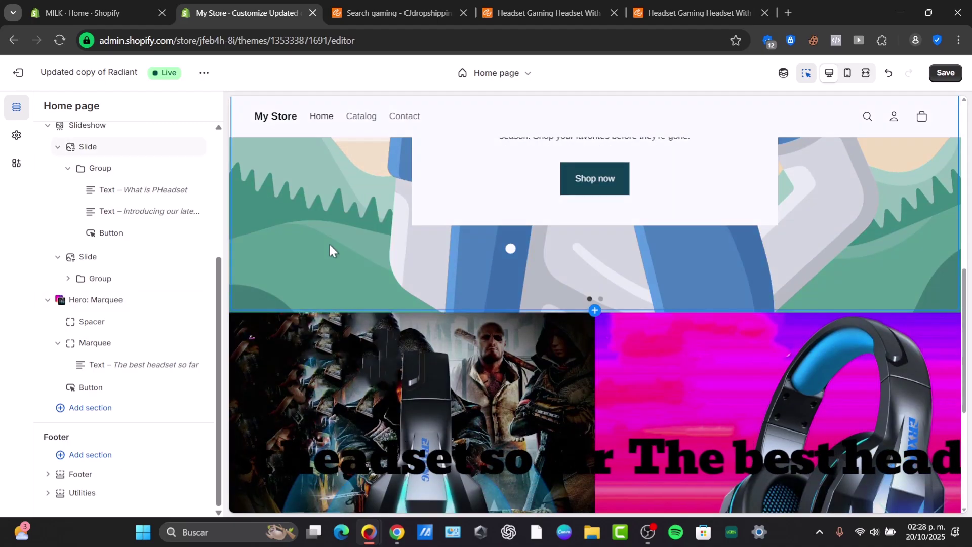
left_click(365, 238)
left_click(152, 184)
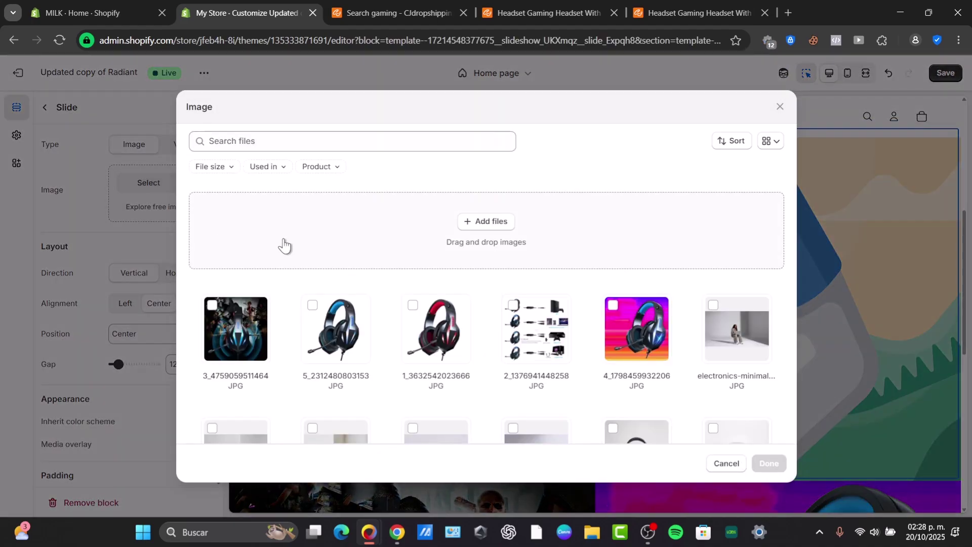
left_click(780, 465)
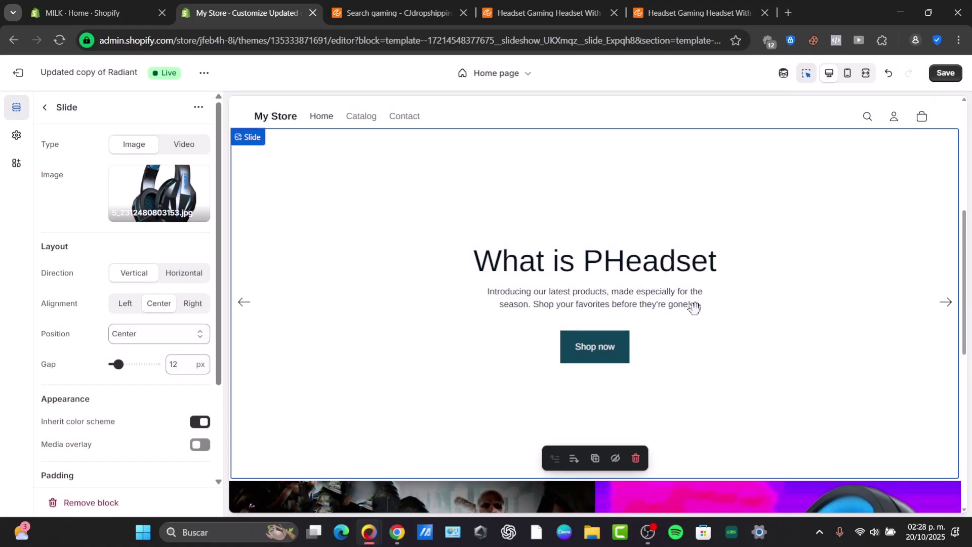
- Start generating a custom section for the home page template with an AI prompt asking for a description of a headset product
scroll(737, 313, "down", 5)
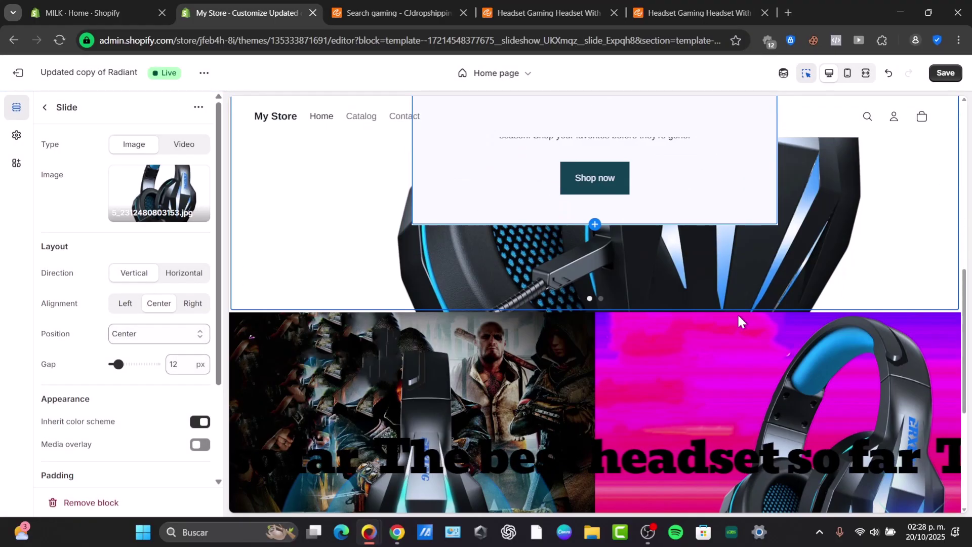
scroll(743, 313, "down", 10)
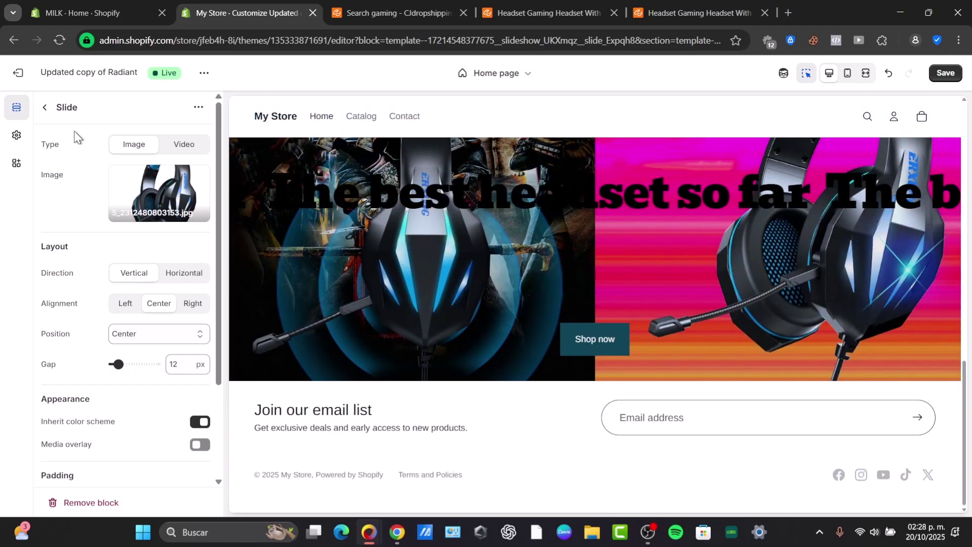
left_click(44, 108)
scroll(102, 317, "down", 2)
scroll(103, 311, "down", 3)
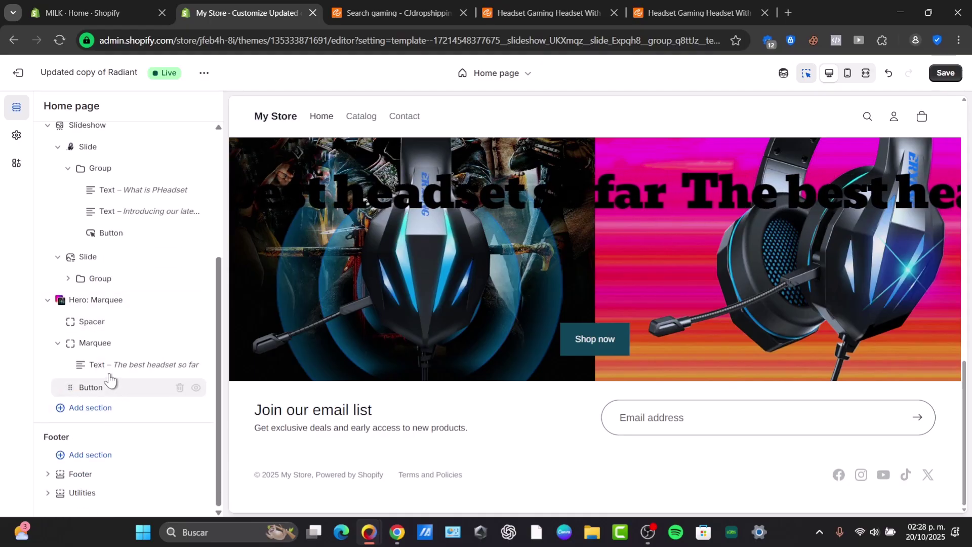
left_click(84, 408)
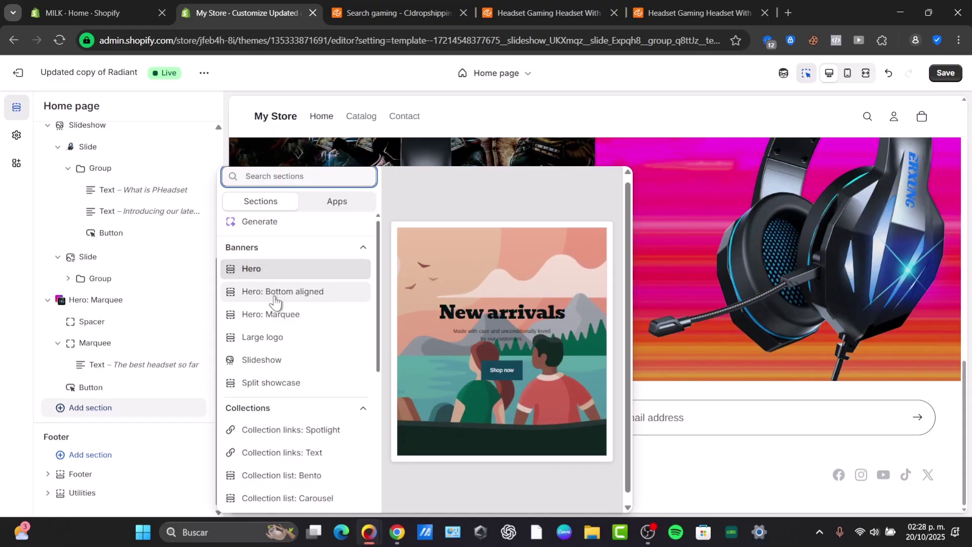
left_click(276, 225)
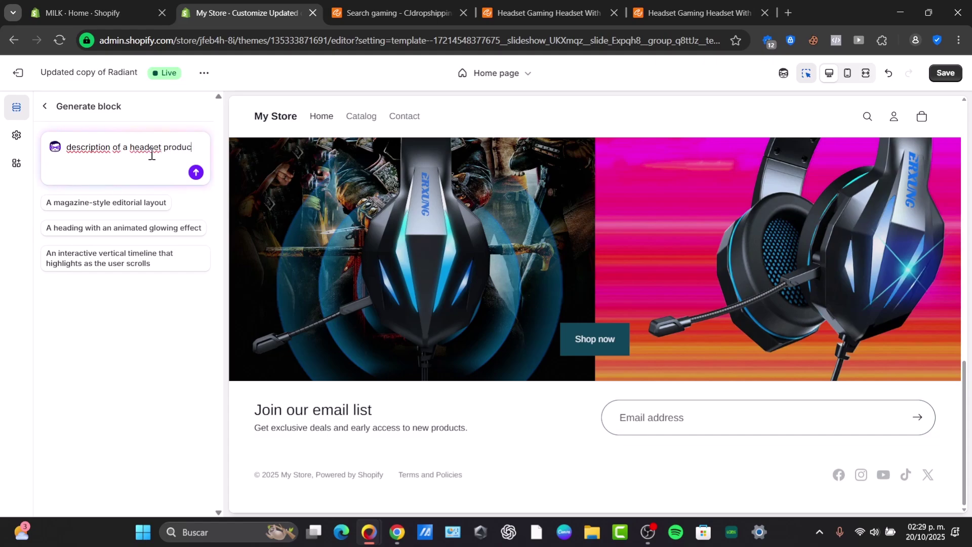
type("description of a headset produc")
key("Return")
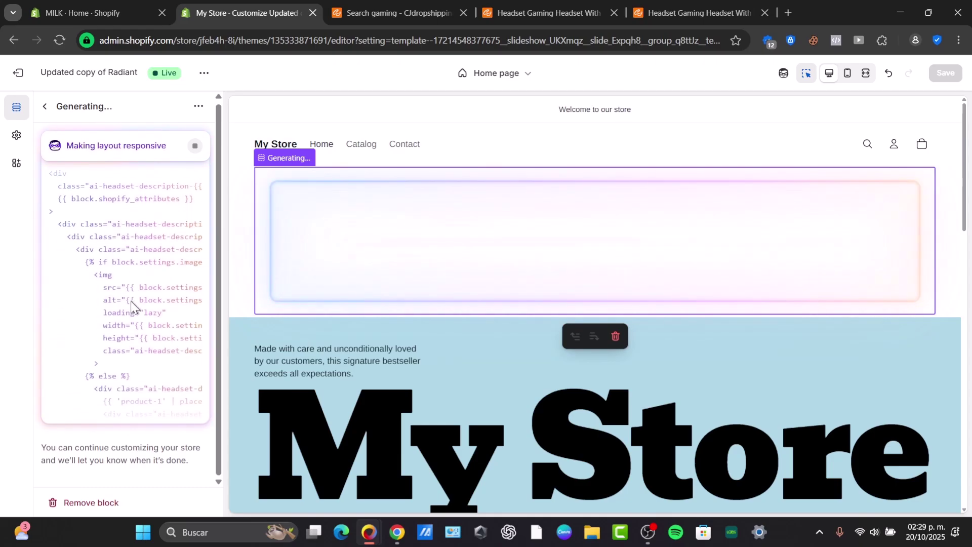
- Check the home page preview and return to the section list while the custom block is generating
scroll(495, 358, "down", 3)
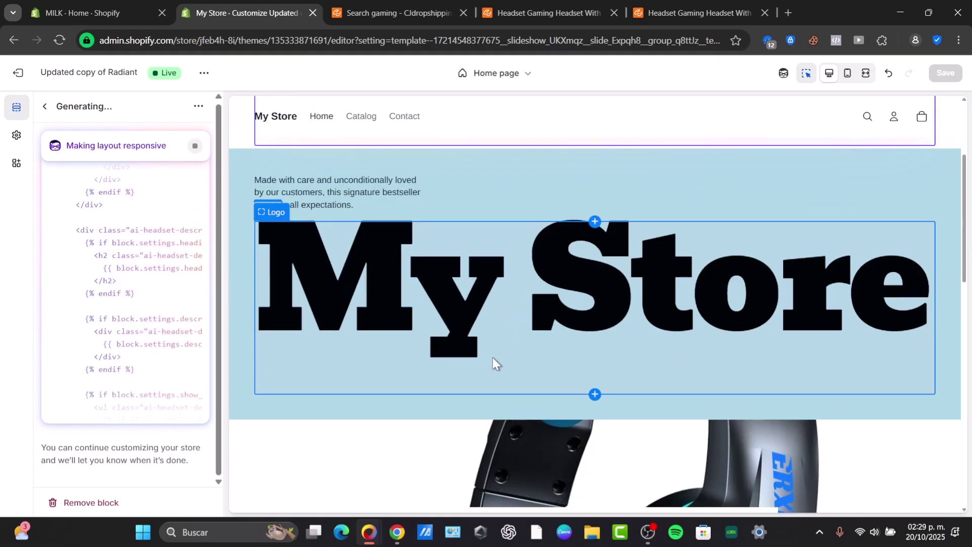
scroll(491, 359, "down", 3)
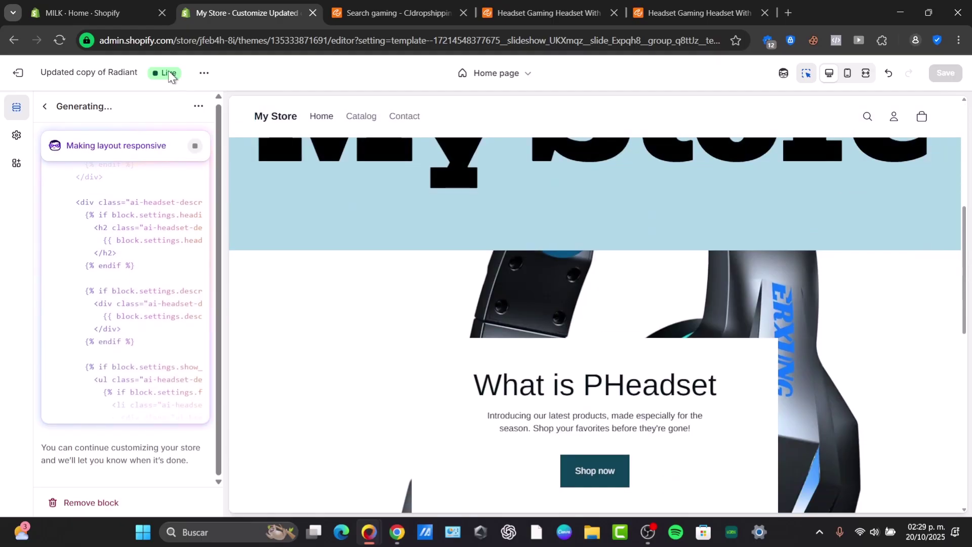
left_click(44, 107)
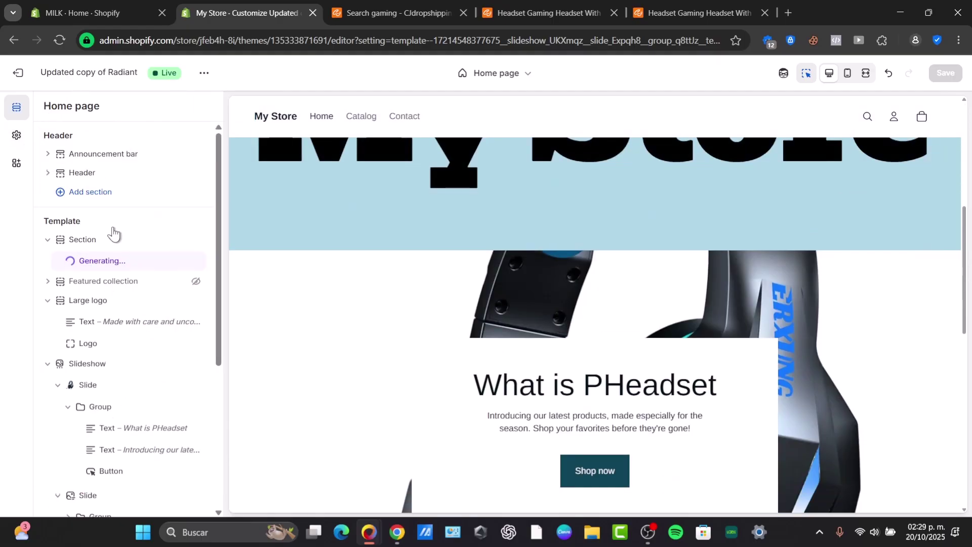
scroll(119, 311, "down", 3)
scroll(90, 273, "up", 3)
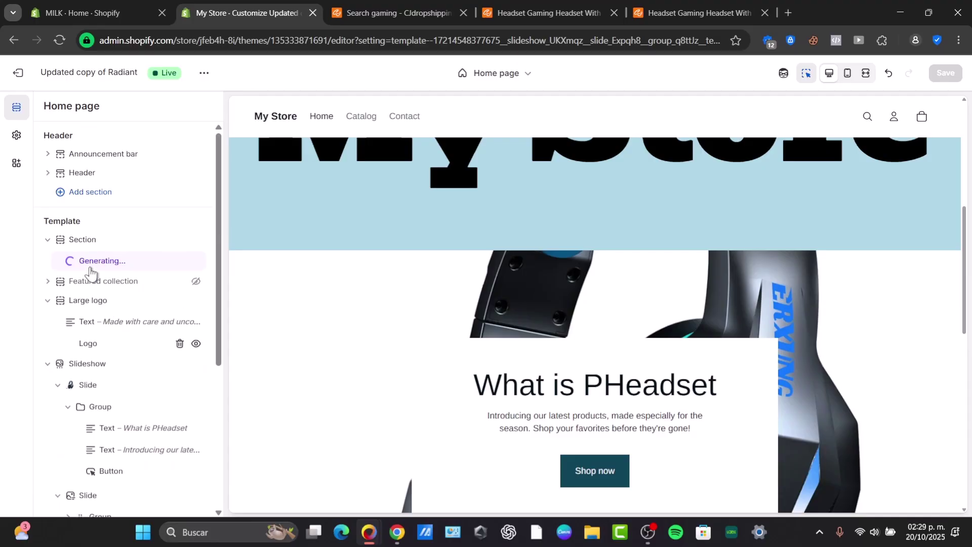
left_click(44, 239)
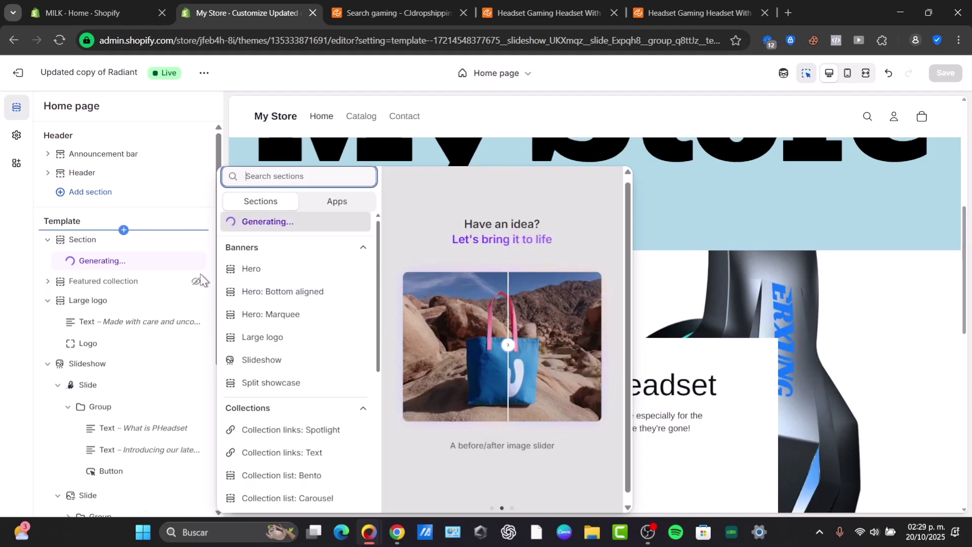
key("Down")
key("Down")
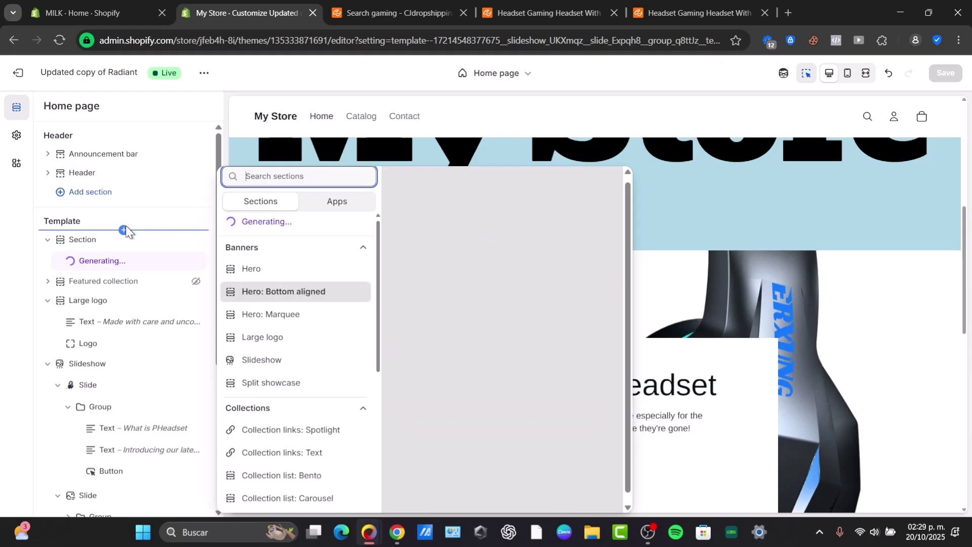
key("Escape")
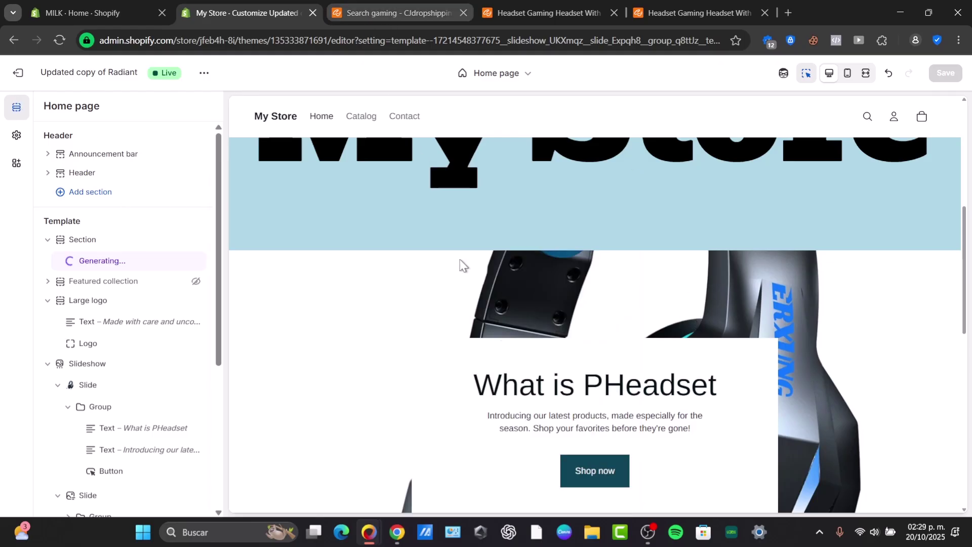
- Close the leftover Google sign-in window and return to the store's theme editor window
mouse_move(367, 535)
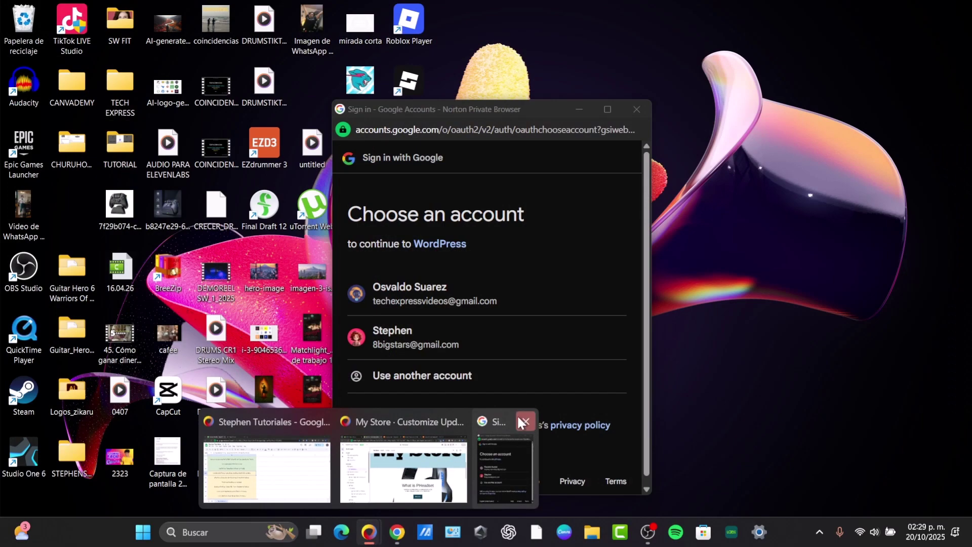
left_click(520, 419)
left_click(448, 479)
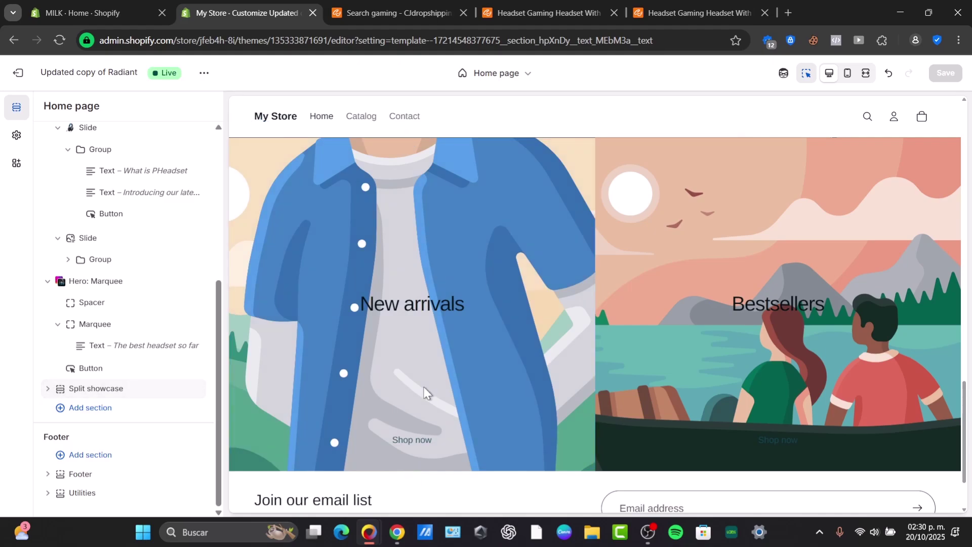
left_click(248, 275)
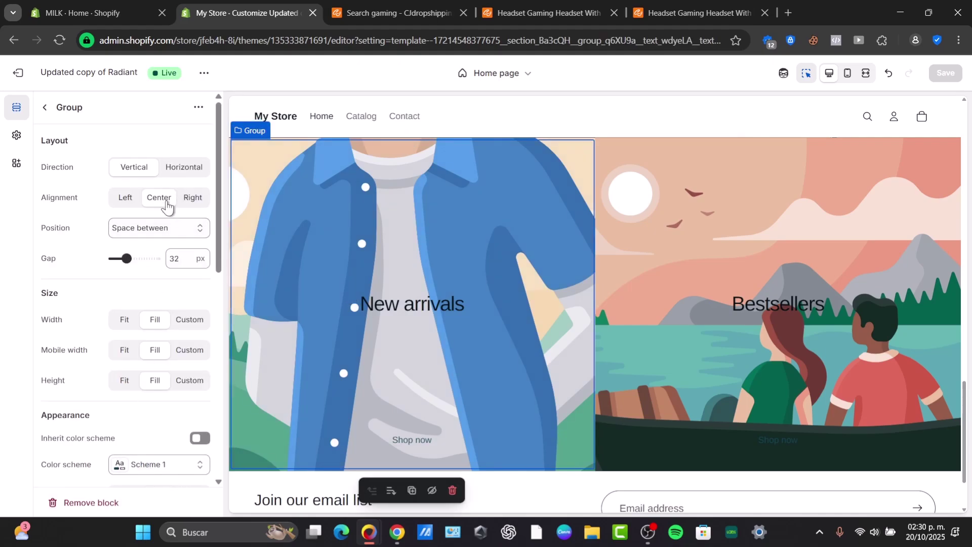
scroll(186, 299, "down", 6)
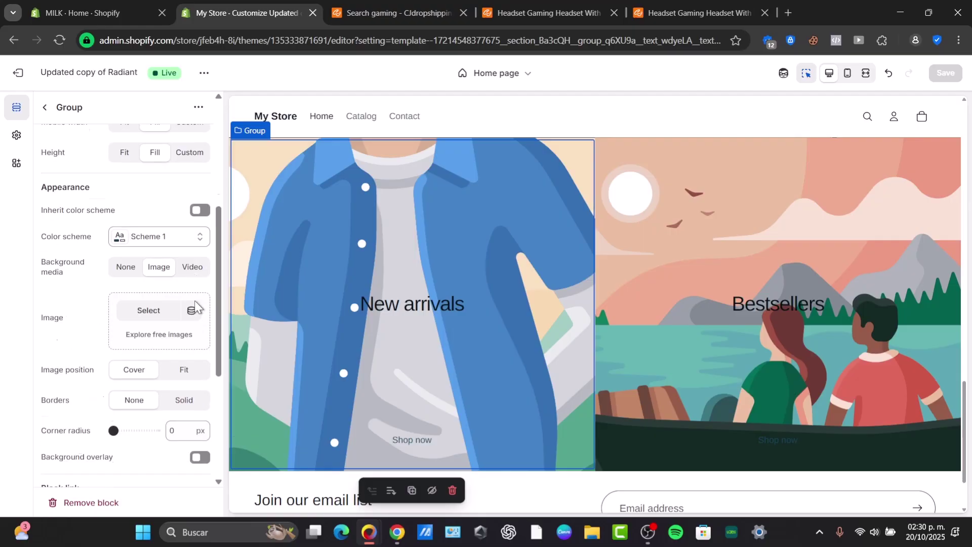
left_click(149, 200)
left_click(315, 312)
left_click(773, 464)
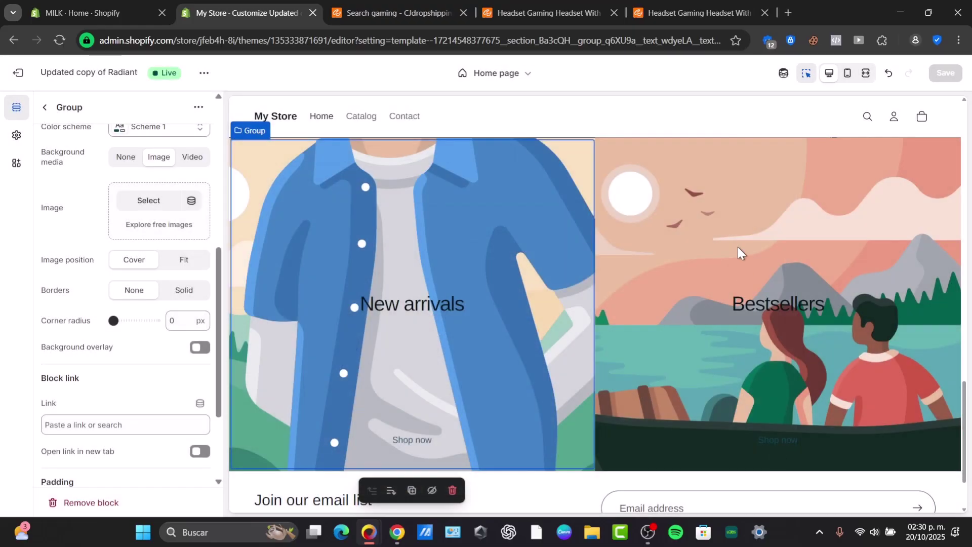
- Set the background image of the Split showcase's Bestsellers group to the red headset image 1_3632542023666.jpg
left_click(738, 247)
left_click(456, 263)
left_click(172, 203)
left_click(412, 304)
left_click(766, 462)
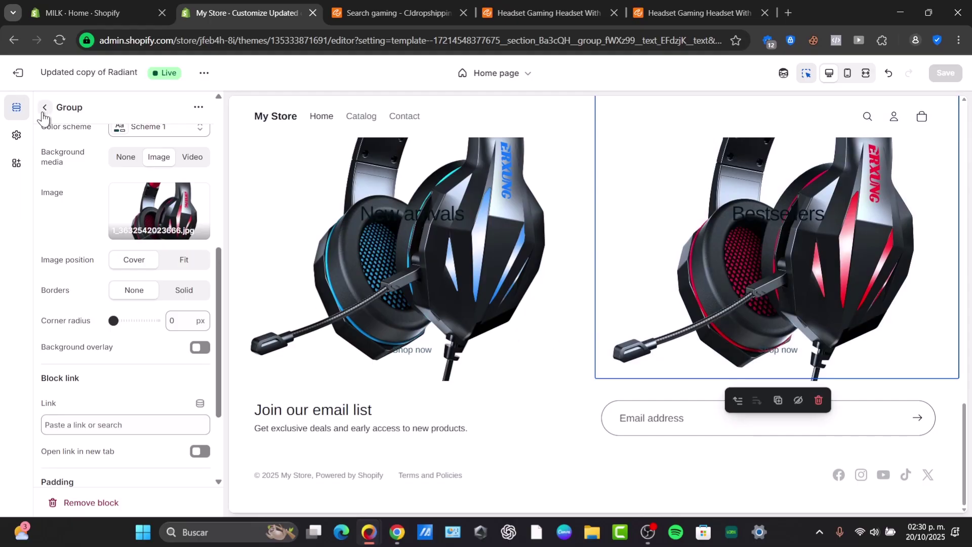
- Add another Slideshow section below Split showcase in the home page template
left_click(40, 109)
scroll(122, 315, "down", 3)
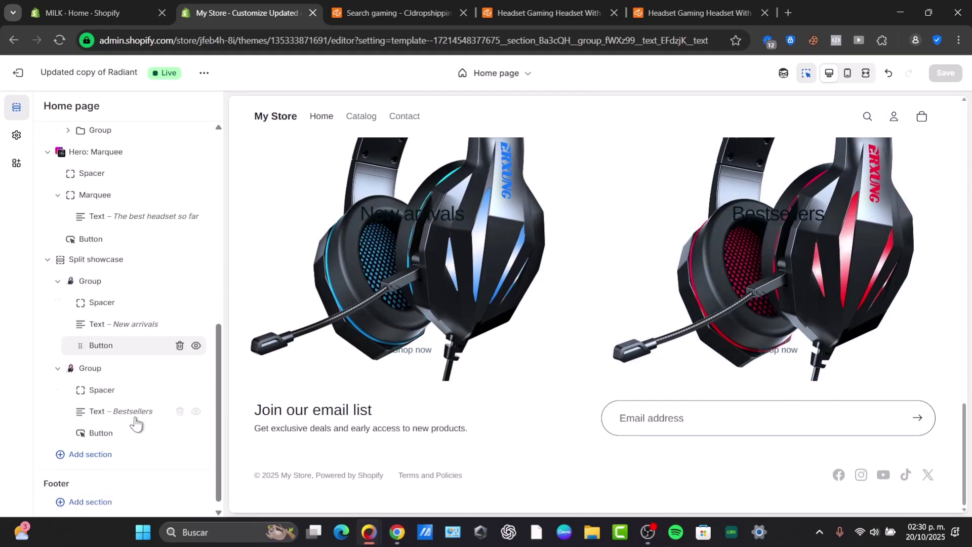
left_click(96, 411)
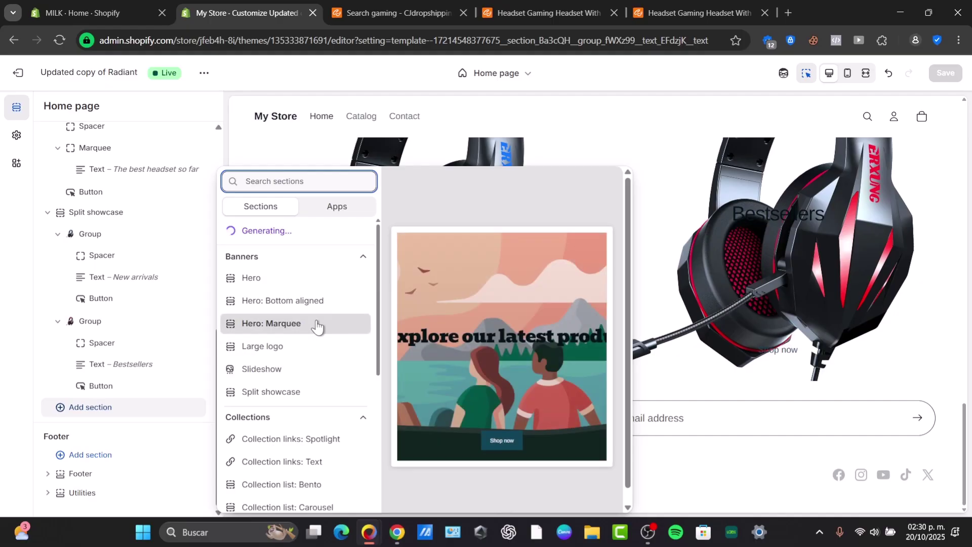
left_click(307, 375)
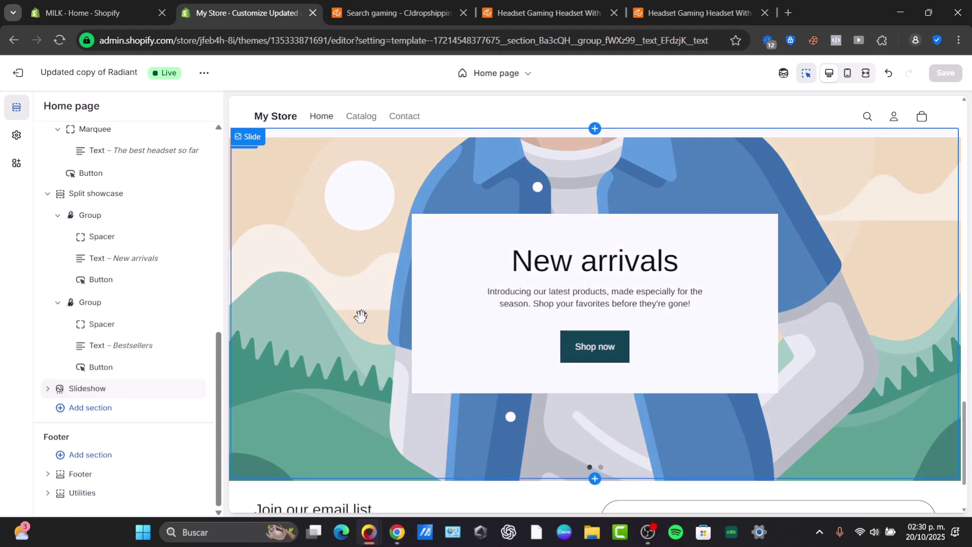
- Turn off the inherited color scheme for the first slide of the new slideshow below Split showcase
left_click(360, 315)
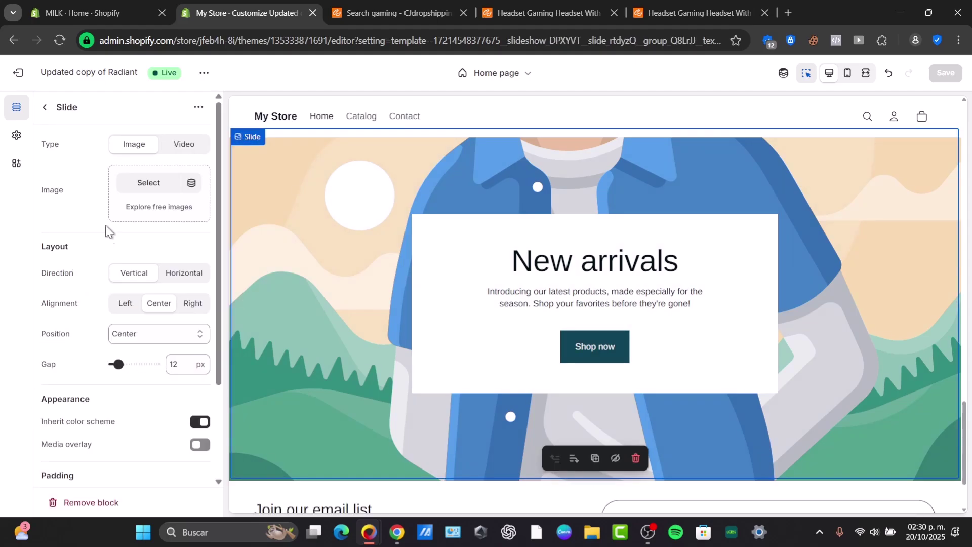
scroll(152, 304, "down", 3)
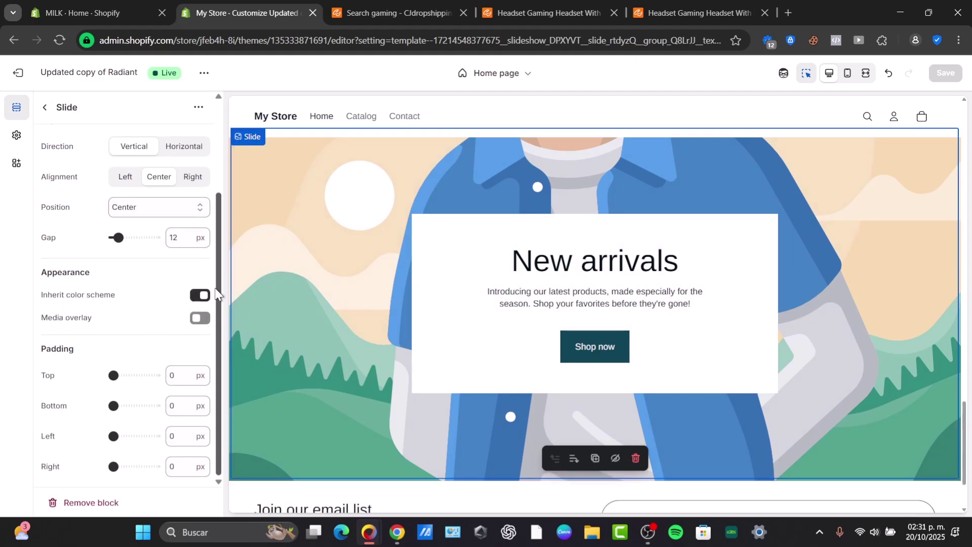
left_click(201, 295)
scroll(149, 299, "down", 1)
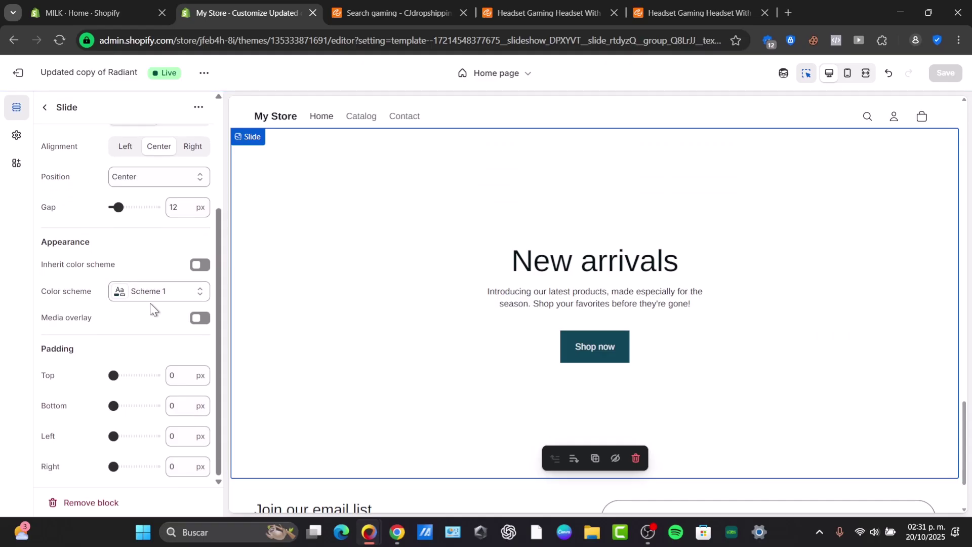
scroll(146, 334, "up", 3)
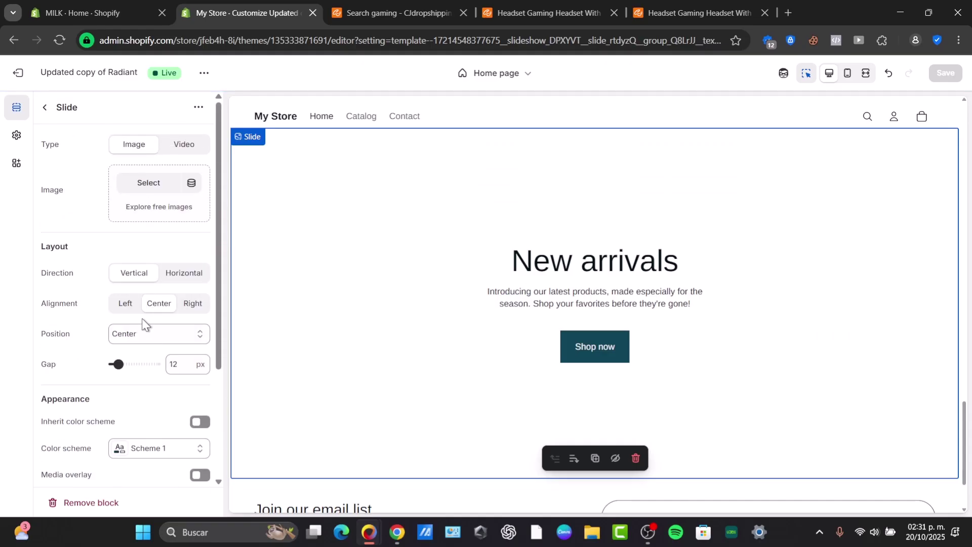
left_click(150, 185)
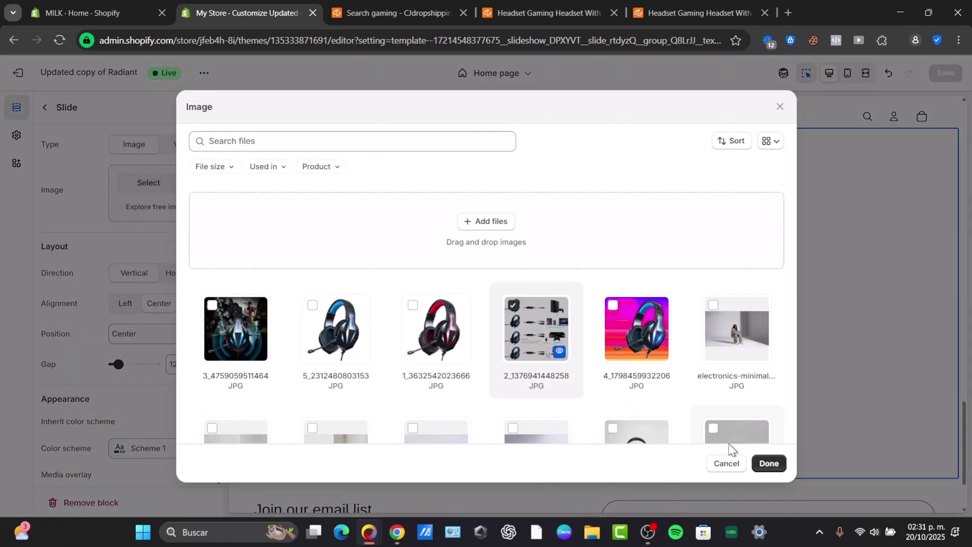
left_click(769, 463)
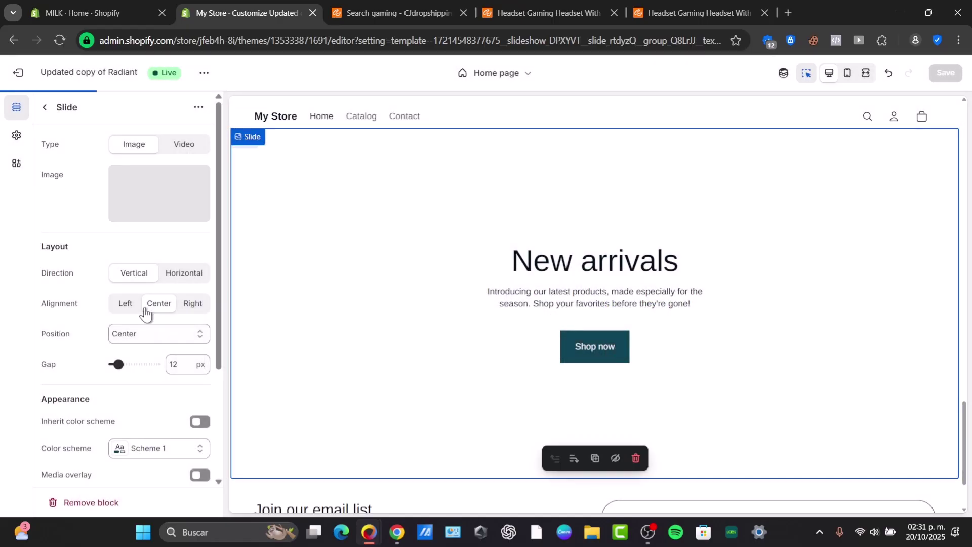
scroll(158, 364, "down", 3)
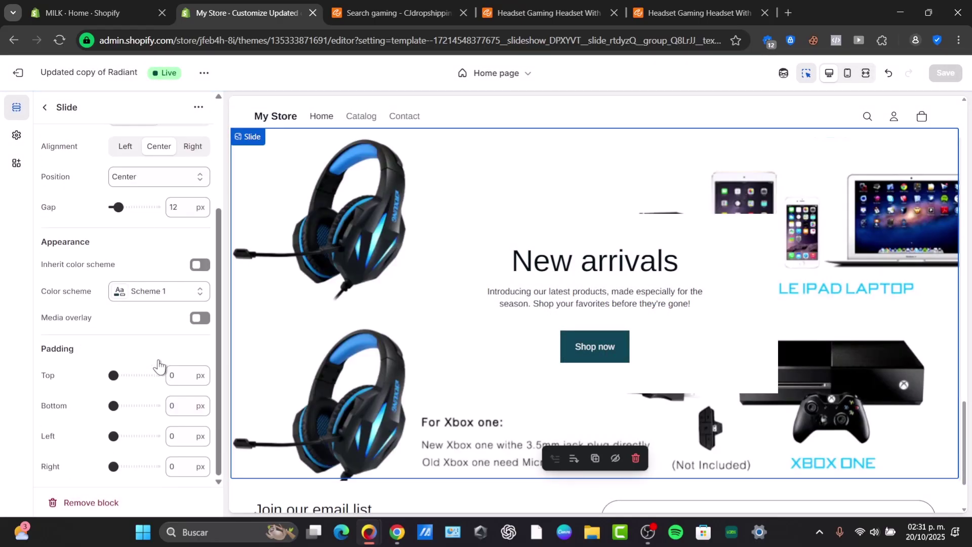
left_click(45, 107)
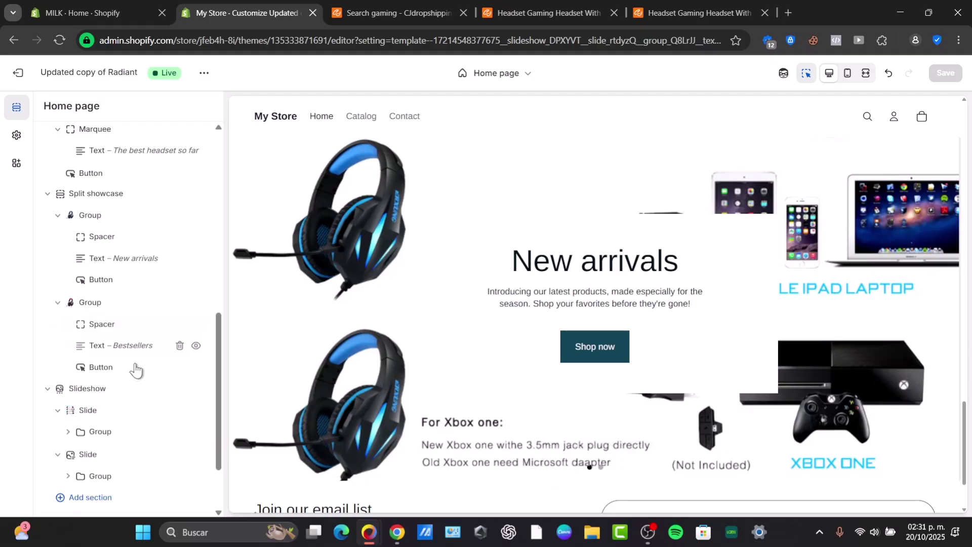
- Remove the New arrivals group from the first slide of the slideshow below Split showcase and save the theme
scroll(96, 416, "down", 2)
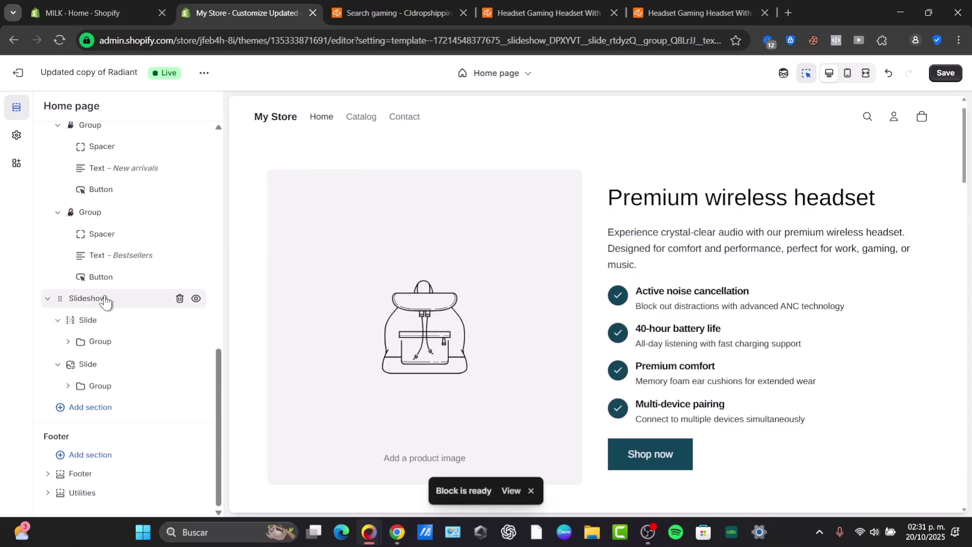
left_click(104, 300)
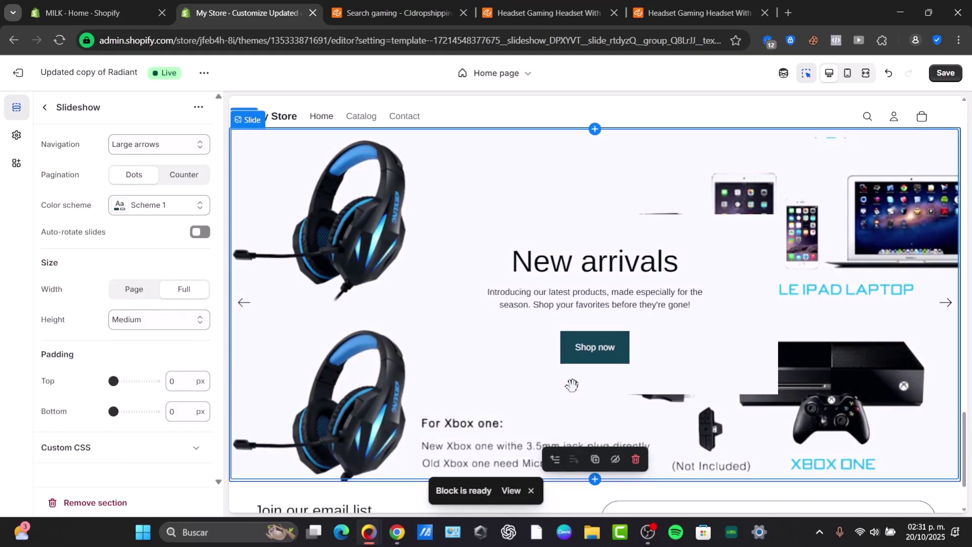
left_click(539, 306)
left_click(418, 289)
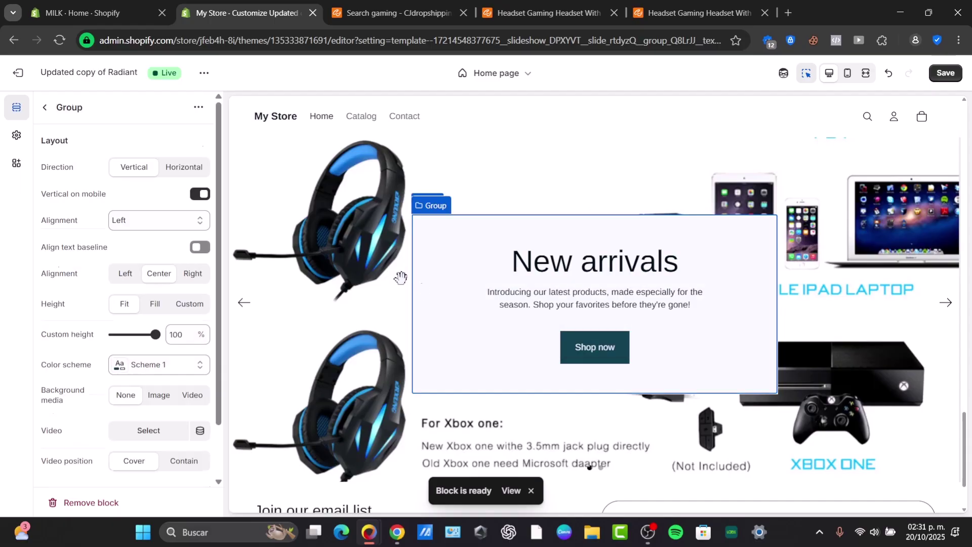
scroll(136, 302, "down", 3)
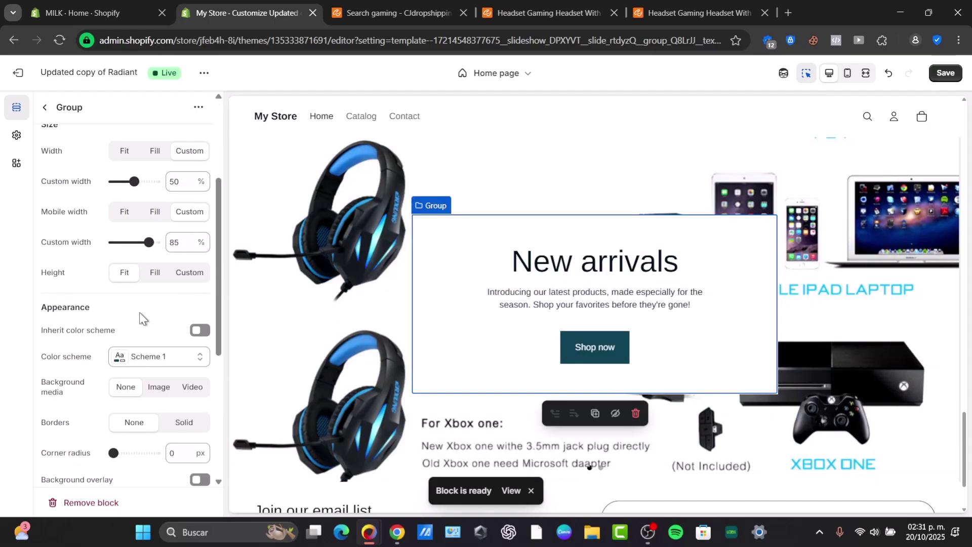
scroll(142, 324, "down", 5)
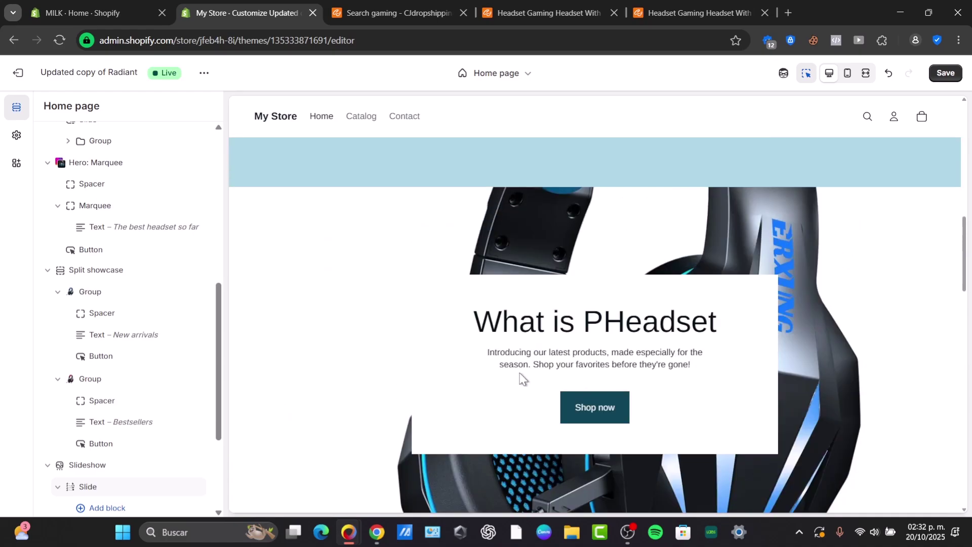
left_click(950, 74)
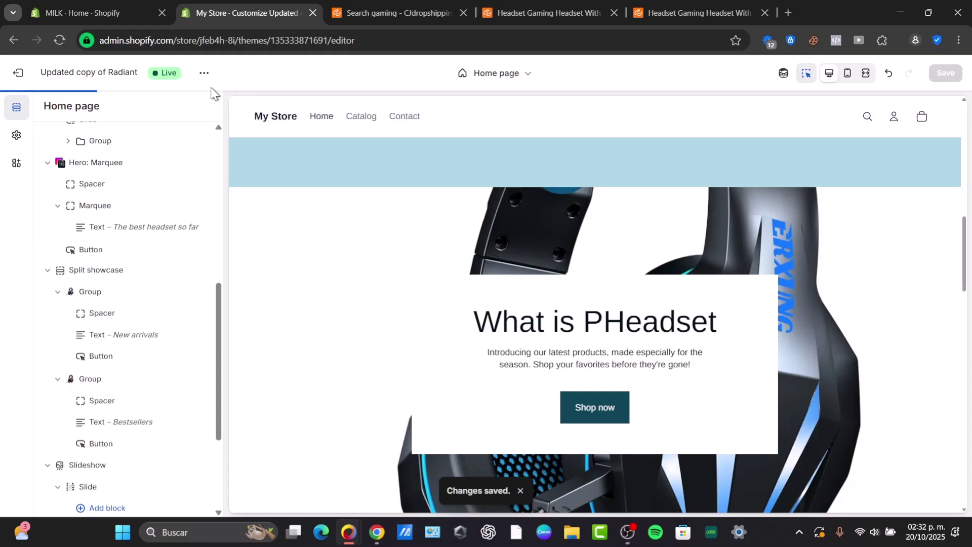
- View the live store and look through the whole home page, from the headset description to the email signup
left_click(202, 81)
left_click(148, 195)
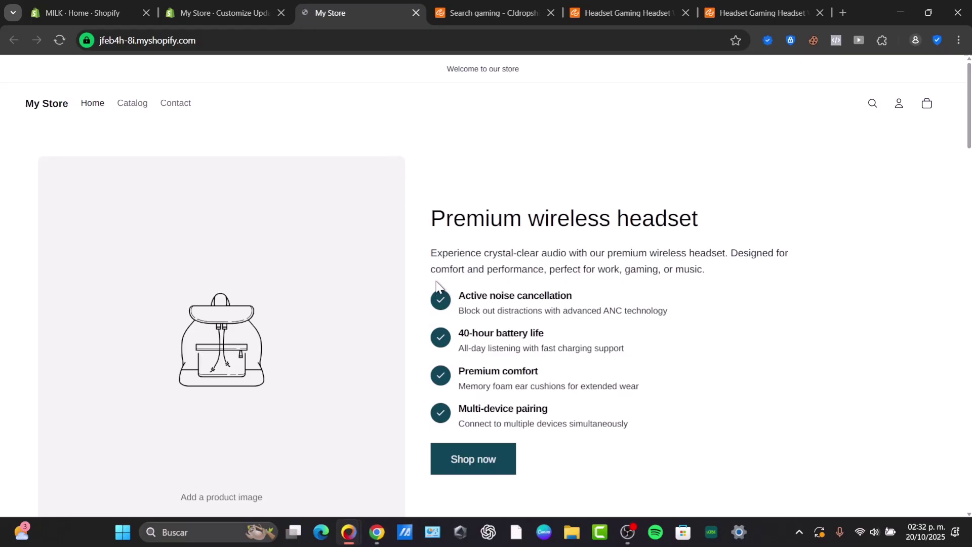
scroll(436, 284, "down", 6)
scroll(437, 284, "up", 6)
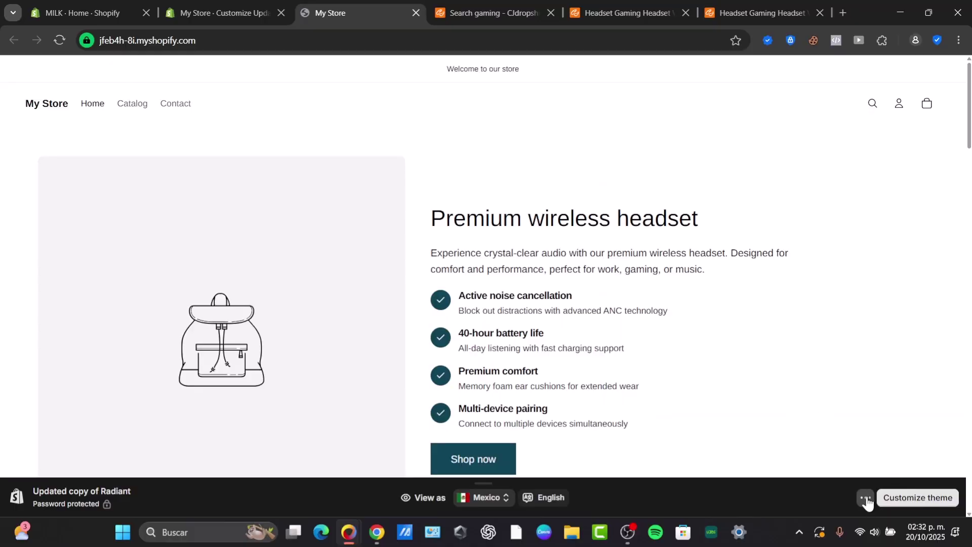
scroll(705, 339, "down", 12)
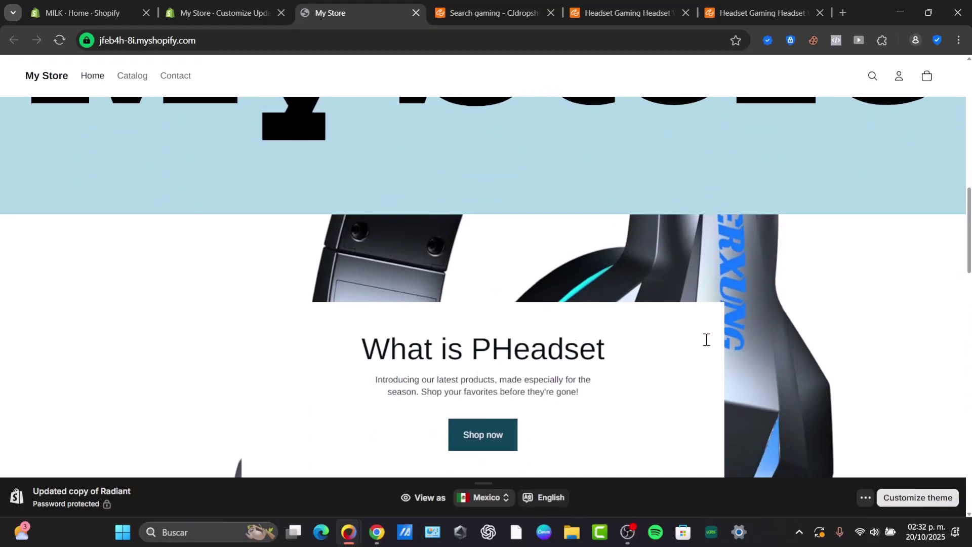
scroll(707, 339, "down", 10)
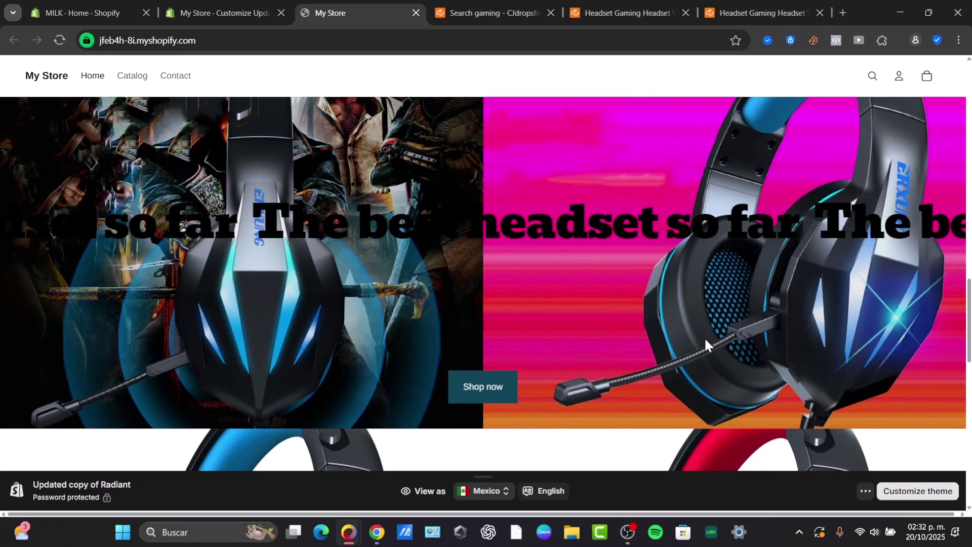
scroll(707, 341, "down", 6)
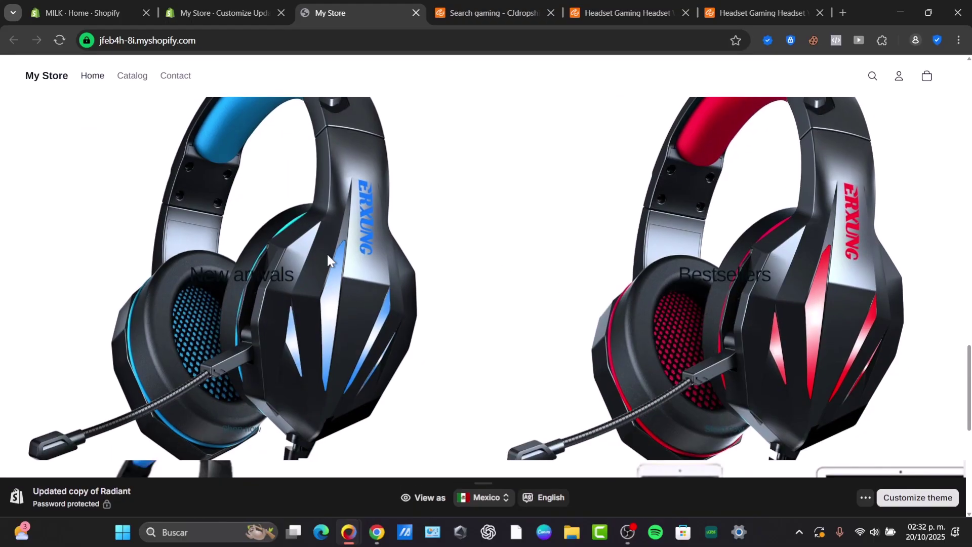
scroll(627, 261, "down", 8)
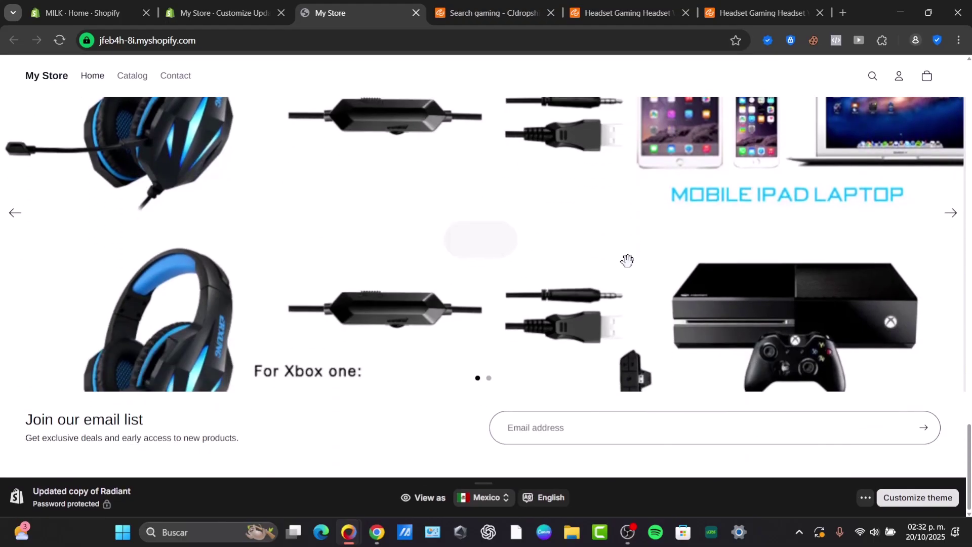
scroll(580, 275, "up", 20)
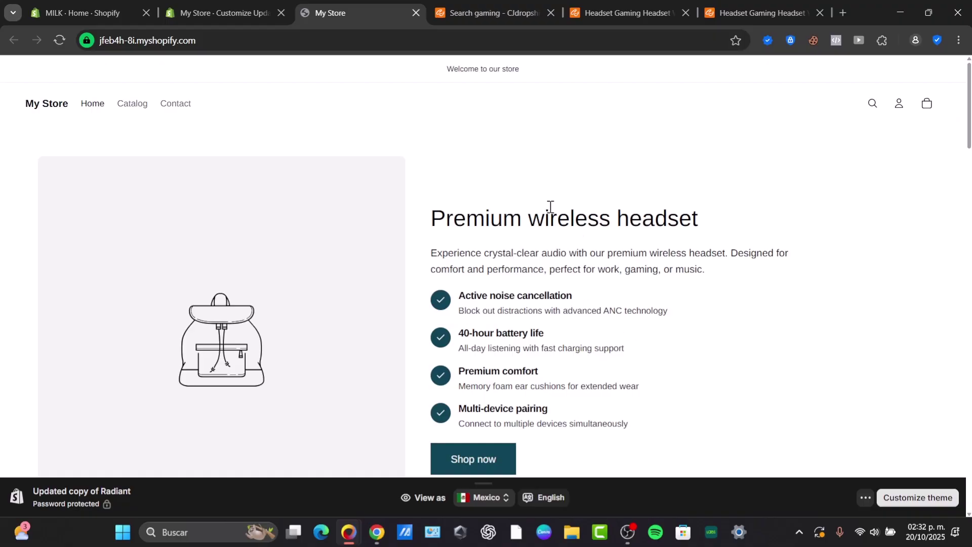
left_click(256, 8)
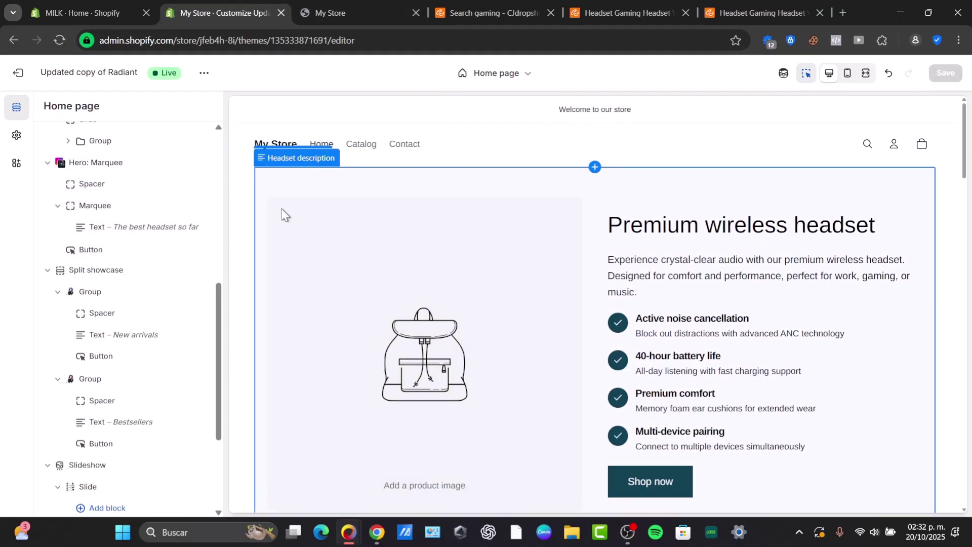
left_click(307, 221)
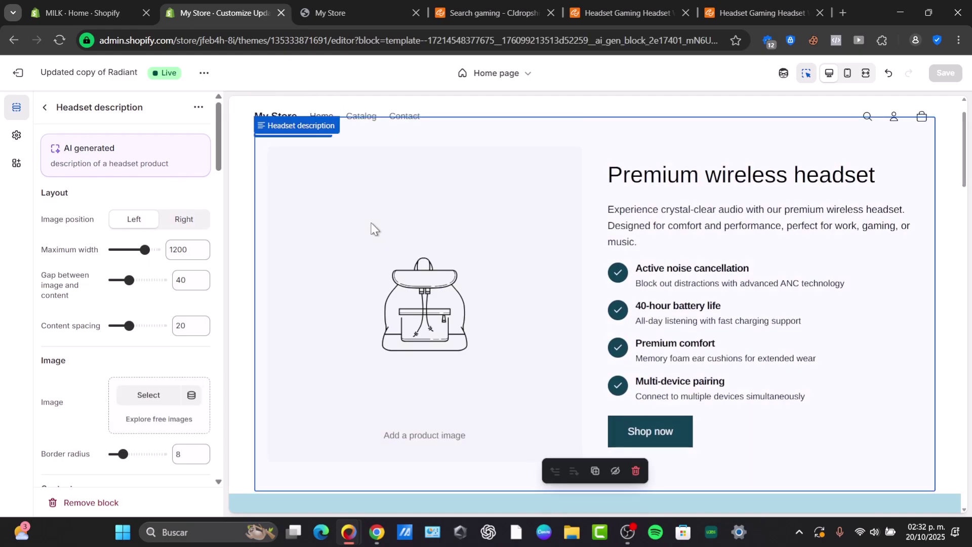
left_click(147, 396)
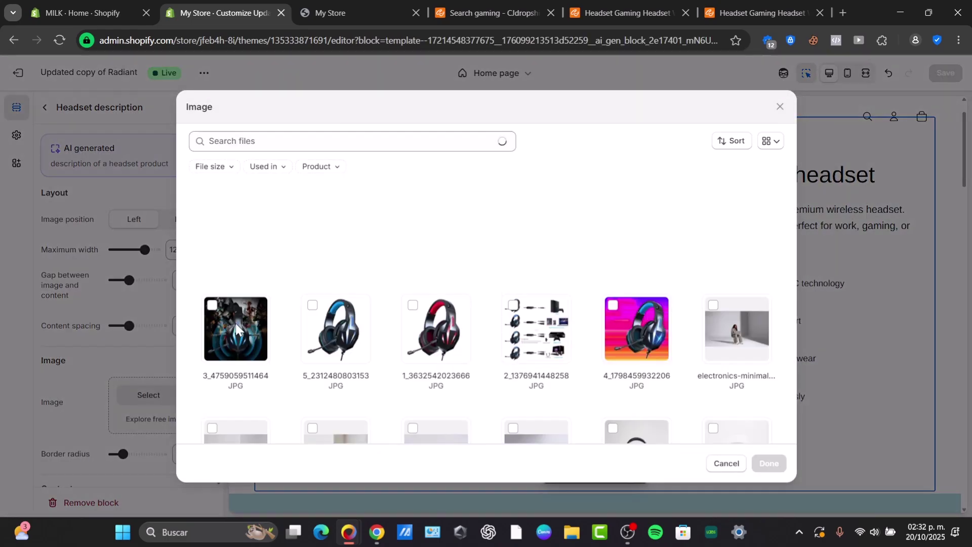
scroll(440, 355, "down", 4)
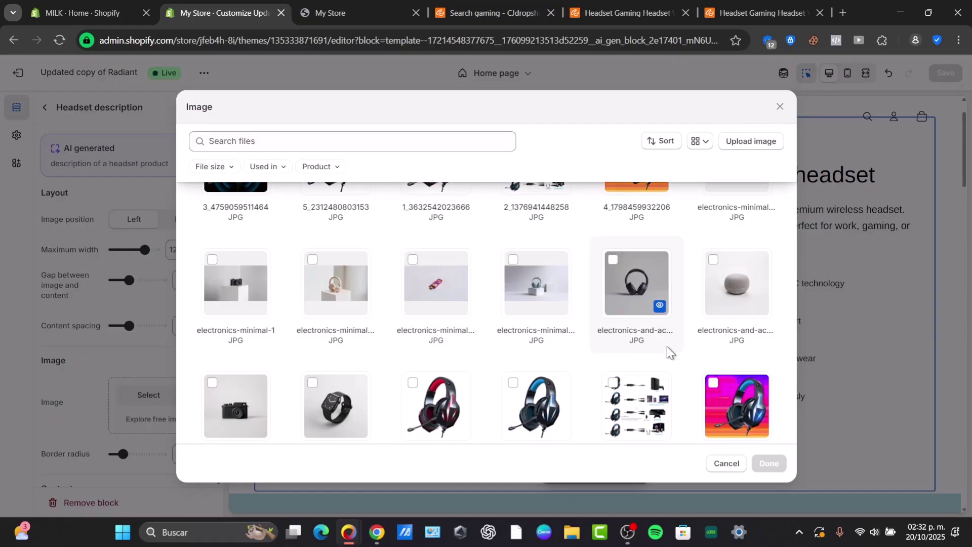
scroll(653, 357, "down", 3)
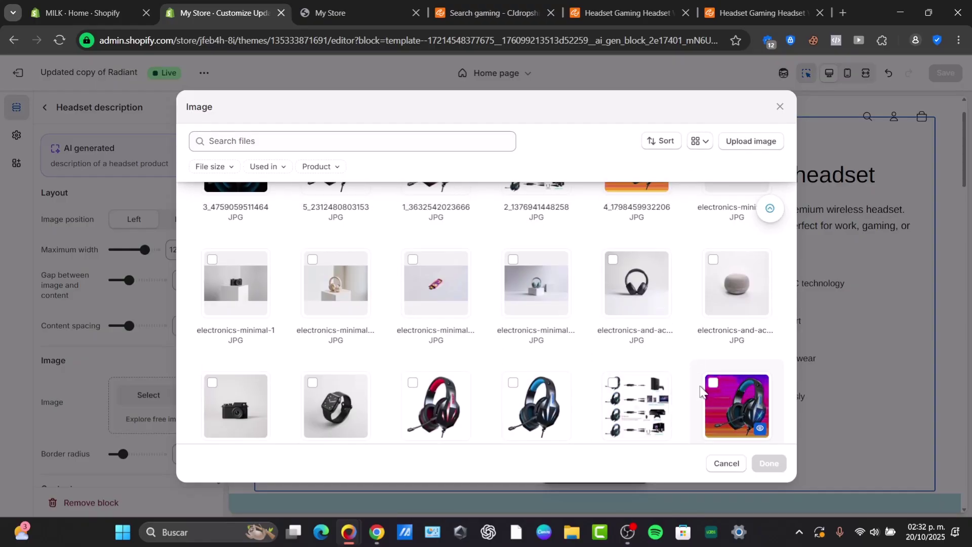
left_click(771, 463)
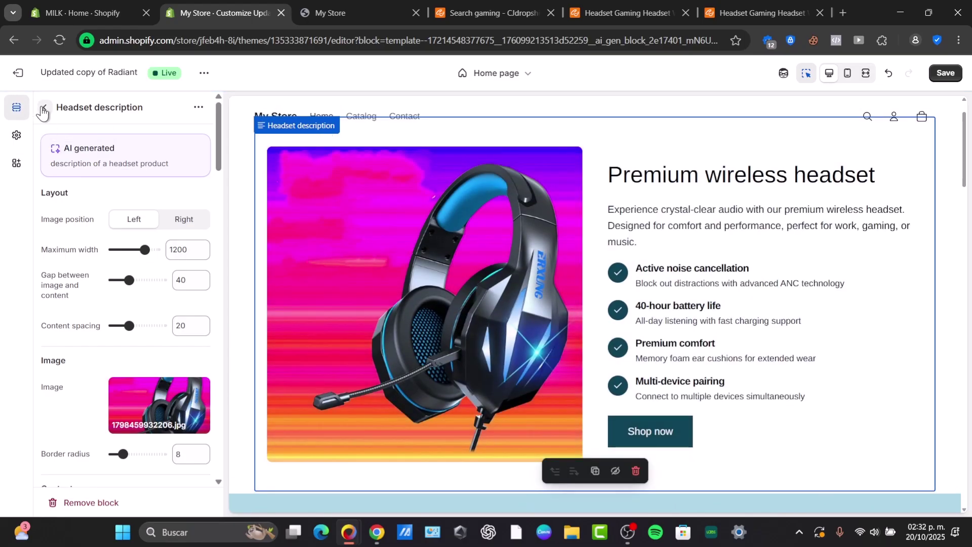
- Reorder the sections below the first Slideshow to Headset description section, Split showcase, Hero: Marquee, Slideshow, and save the theme
left_click(43, 110)
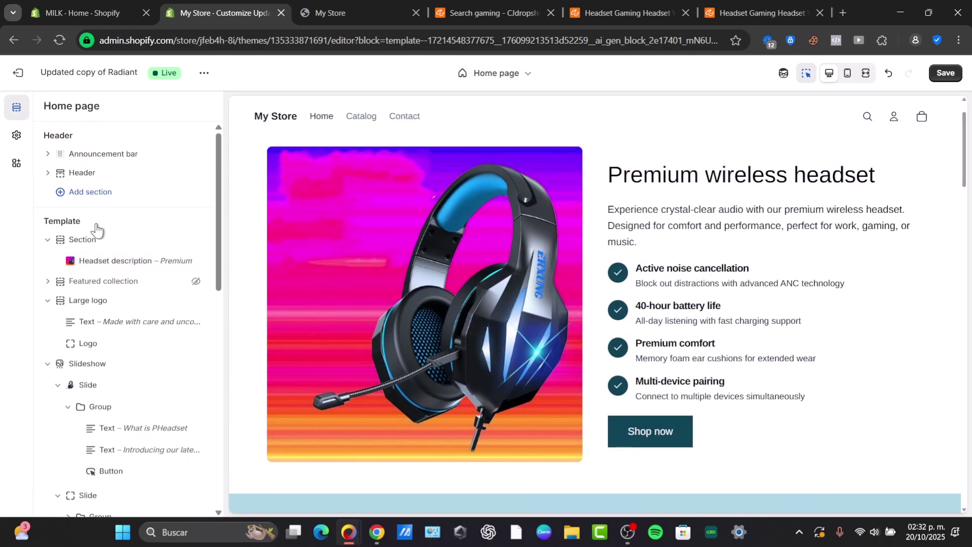
left_click_drag(60, 239, 55, 395)
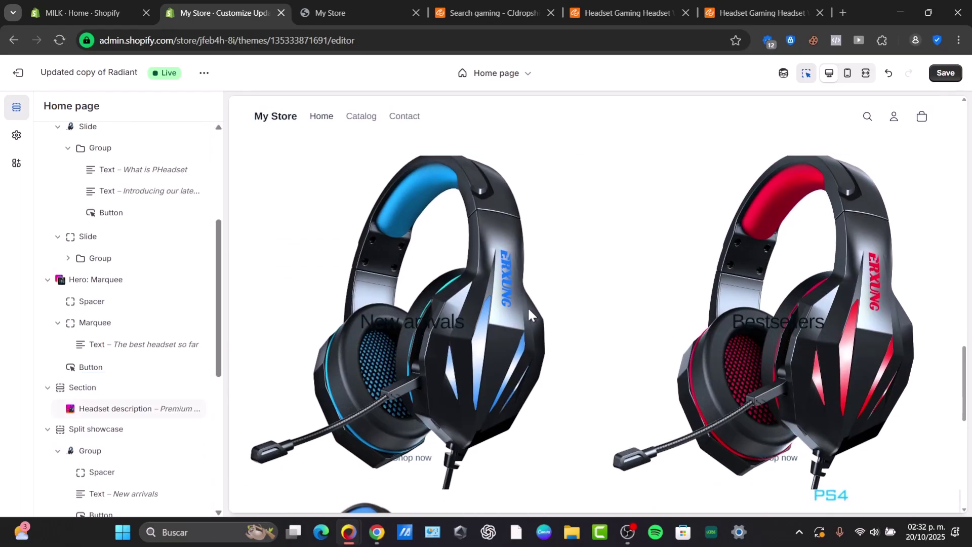
left_click(46, 280)
left_click(47, 299)
left_click(47, 318)
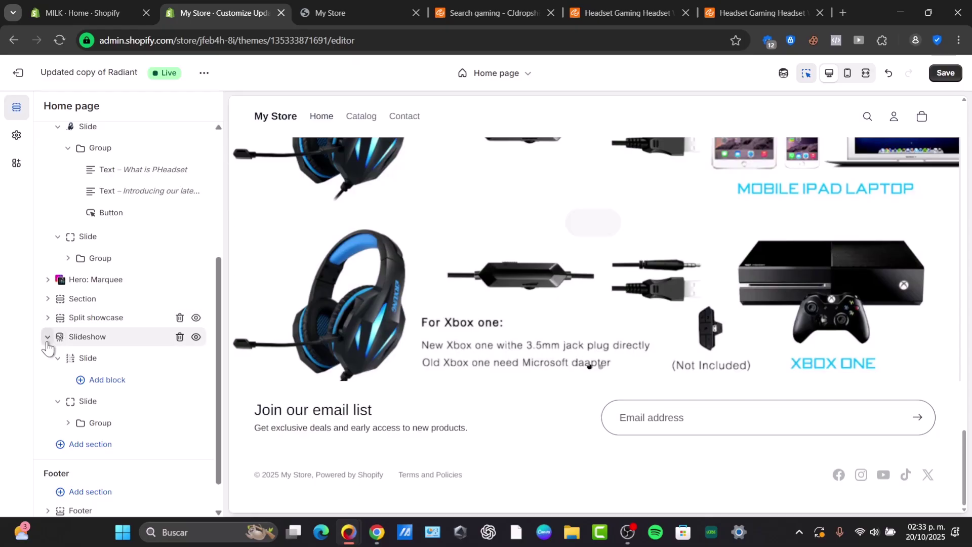
left_click(48, 339)
mouse_move(78, 366)
left_mouse_down()
mouse_move(65, 391)
mouse_move(70, 369)
left_mouse_up()
left_click(943, 74)
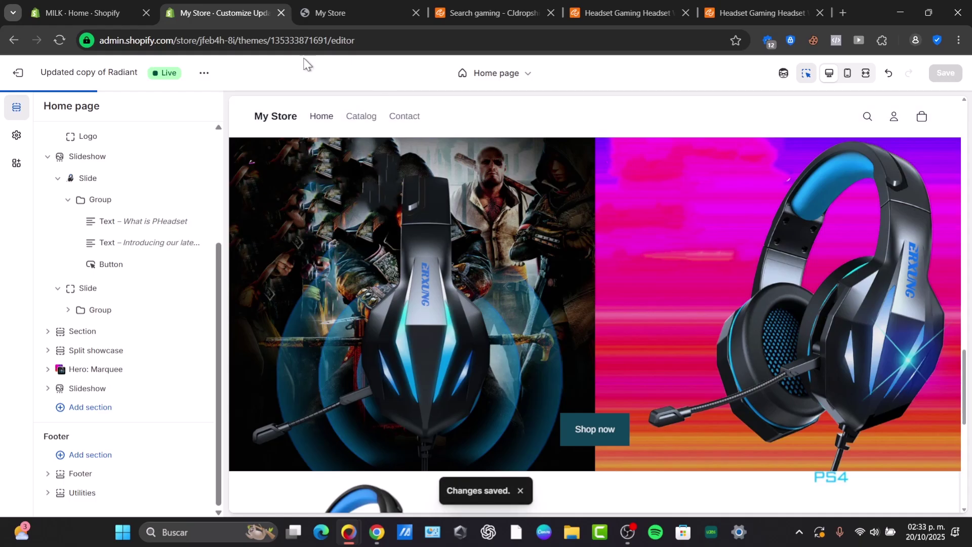
- Leave the theme editor and examine the general shipping profile's products, zones and rates in the store's shipping and delivery settings
left_click(18, 73)
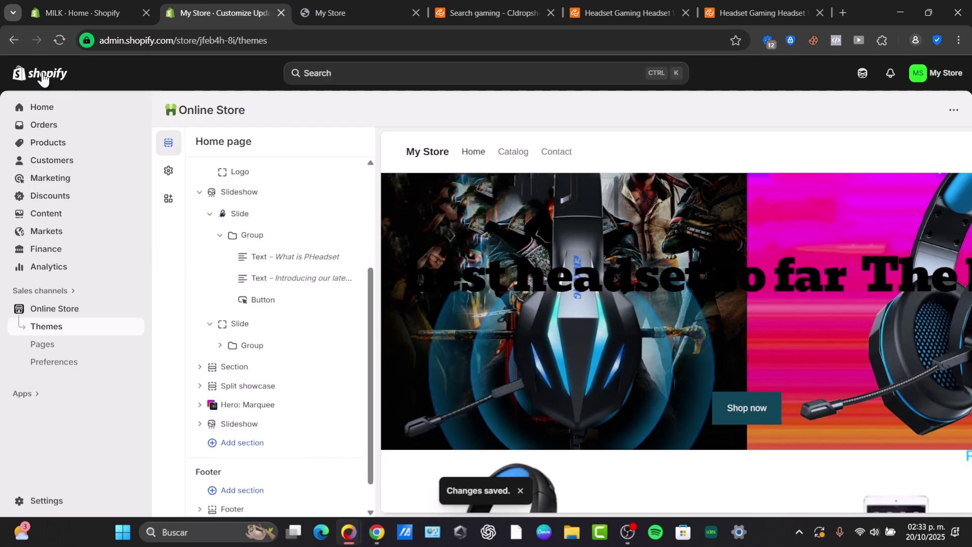
left_click(48, 501)
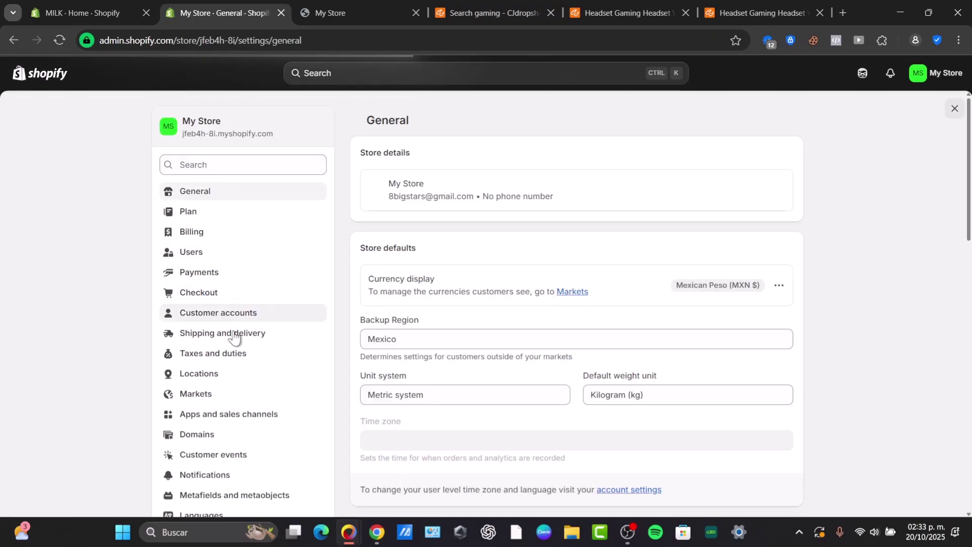
left_click(196, 340)
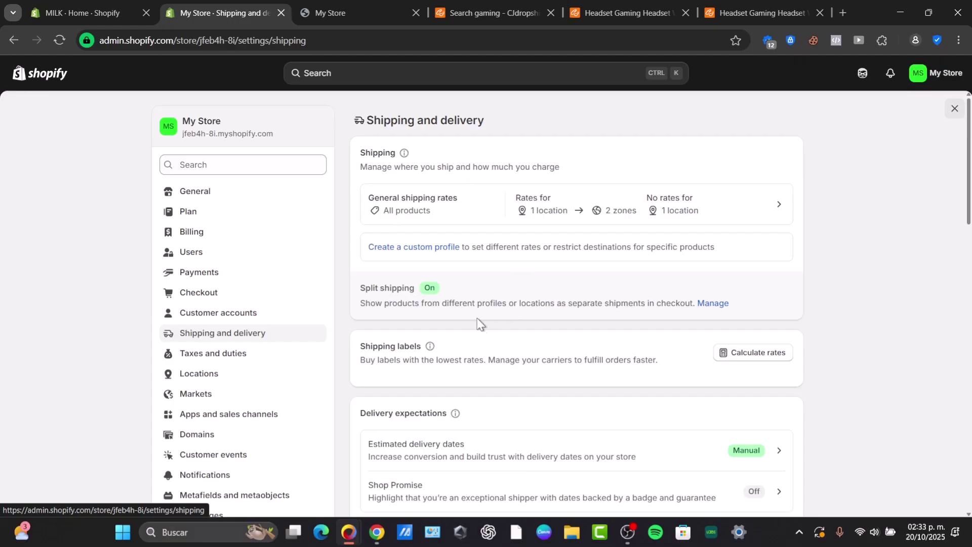
scroll(478, 321, "down", 3)
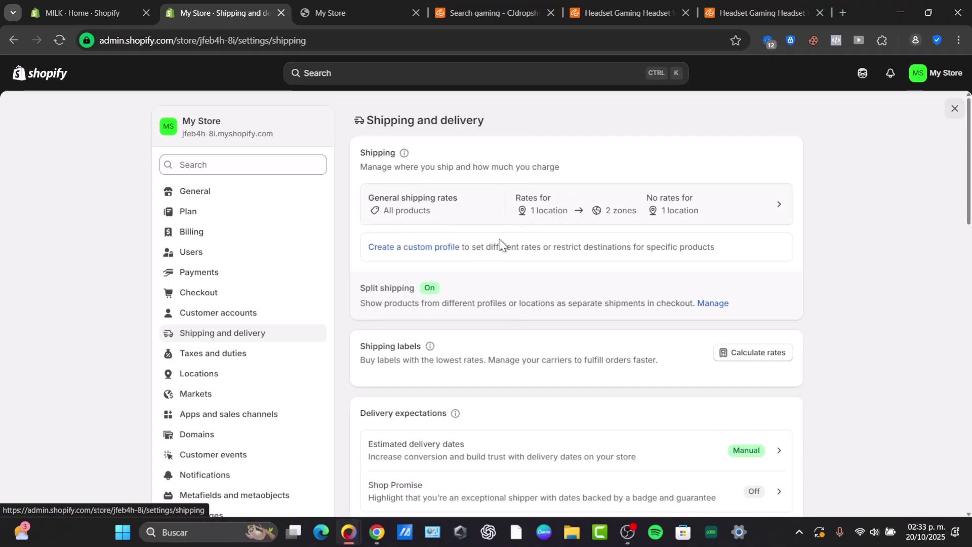
left_click(461, 212)
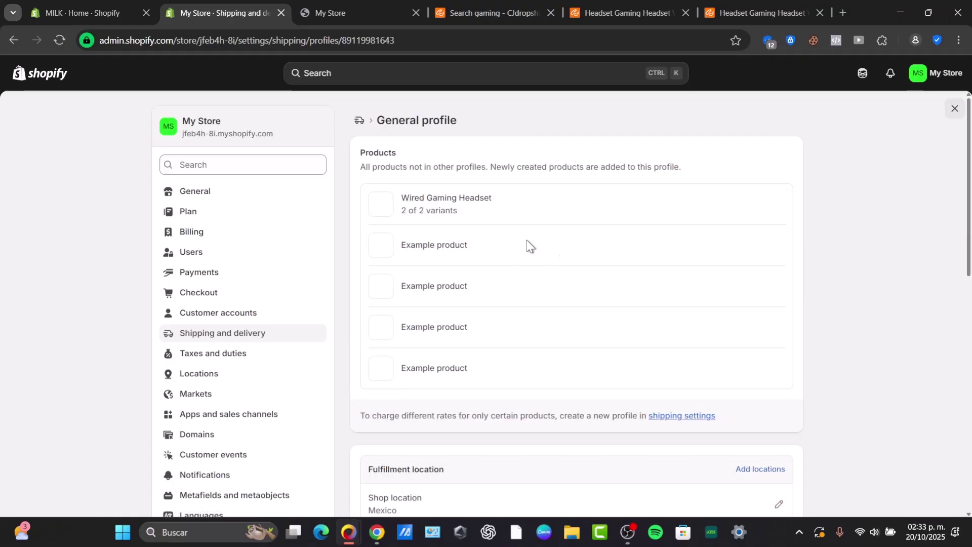
scroll(528, 293, "down", 3)
scroll(528, 293, "up", 3)
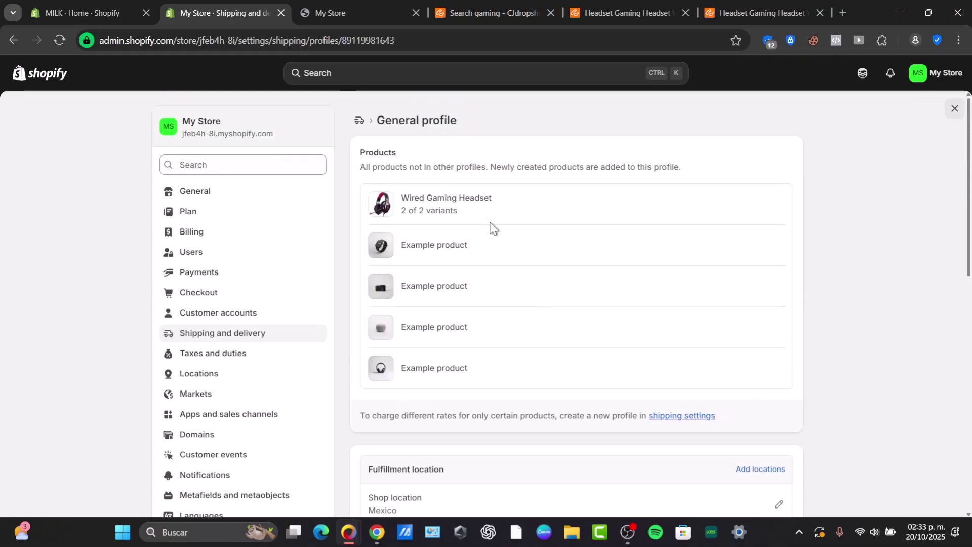
scroll(491, 324, "down", 6)
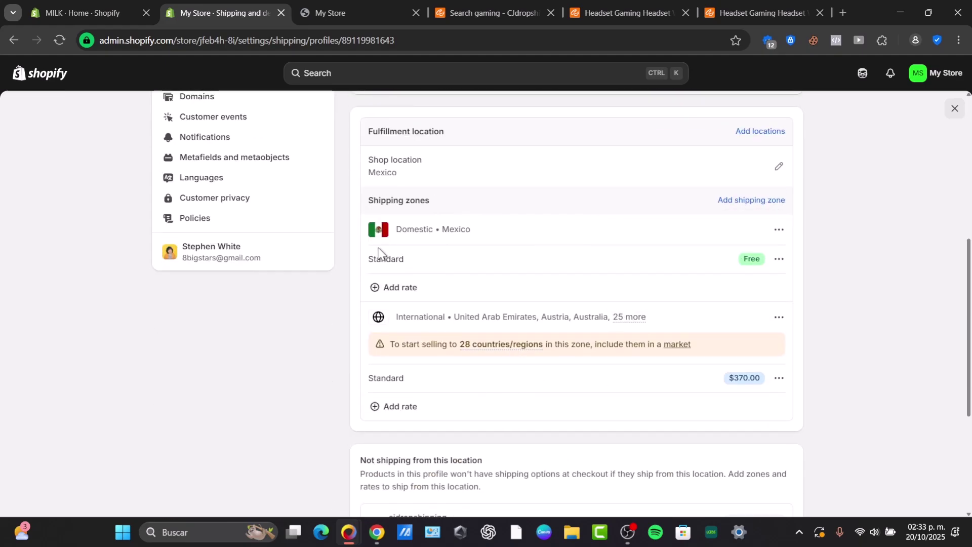
- Open the store's payment settings and look through the full list of third-party payment providers
scroll(354, 251, "up", 6)
left_click(231, 256)
left_click(223, 274)
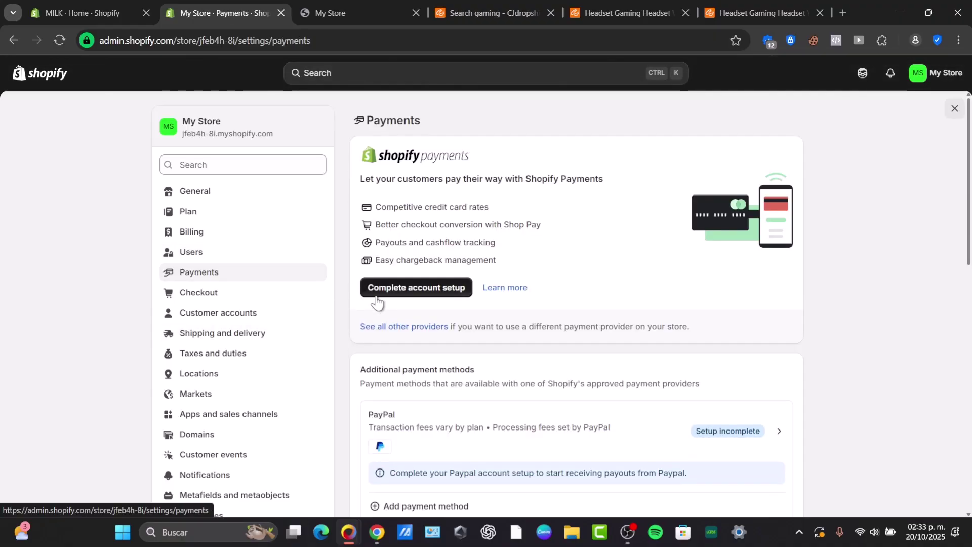
left_click(409, 326)
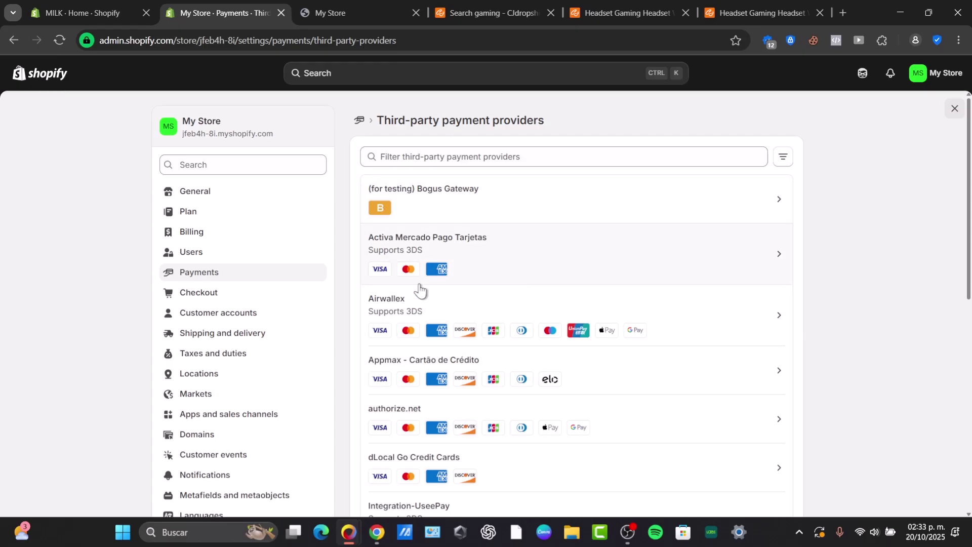
scroll(400, 303, "down", 3)
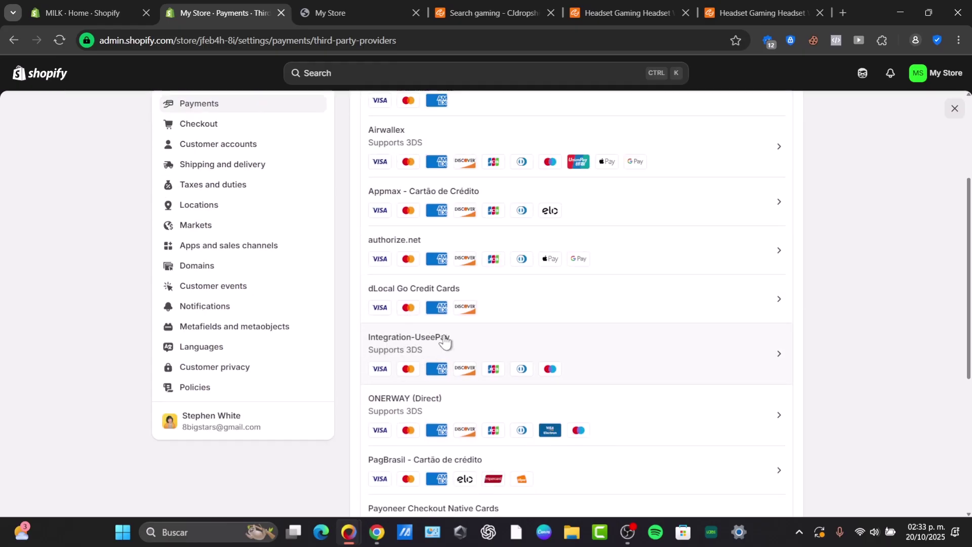
scroll(454, 399, "down", 5)
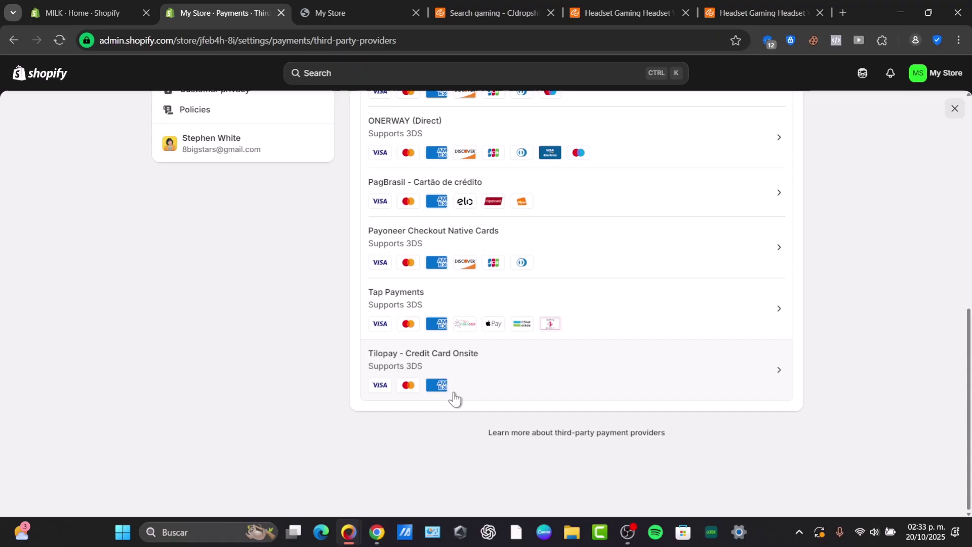
scroll(293, 217, "up", 8)
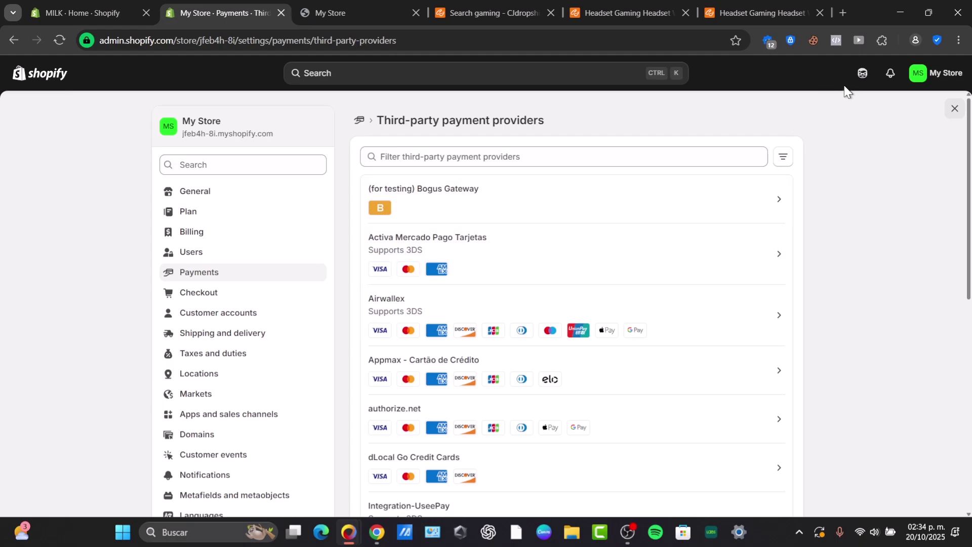
- Leave the settings and add the available version 3.0.1 update of the Clarity theme to the theme library
left_click(956, 108)
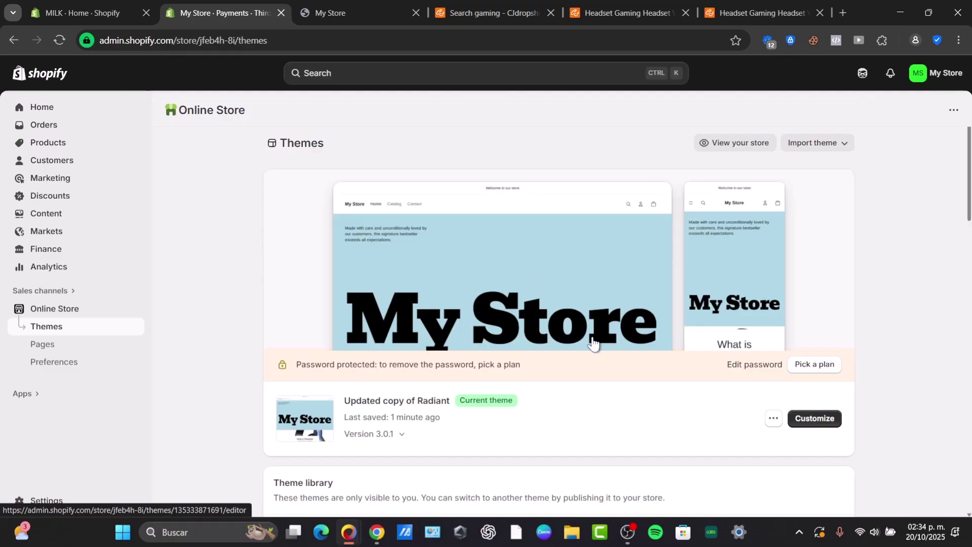
scroll(583, 348, "down", 3)
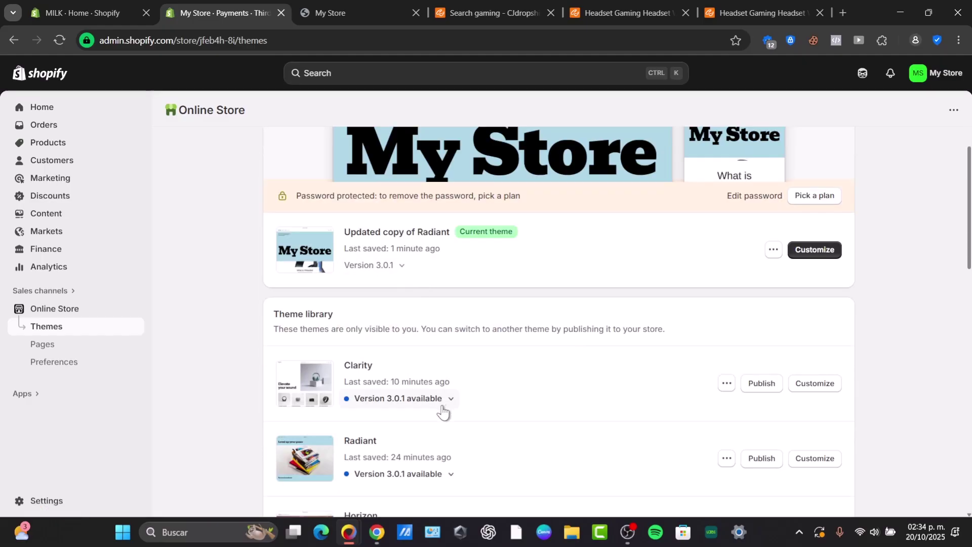
scroll(442, 412, "down", 3)
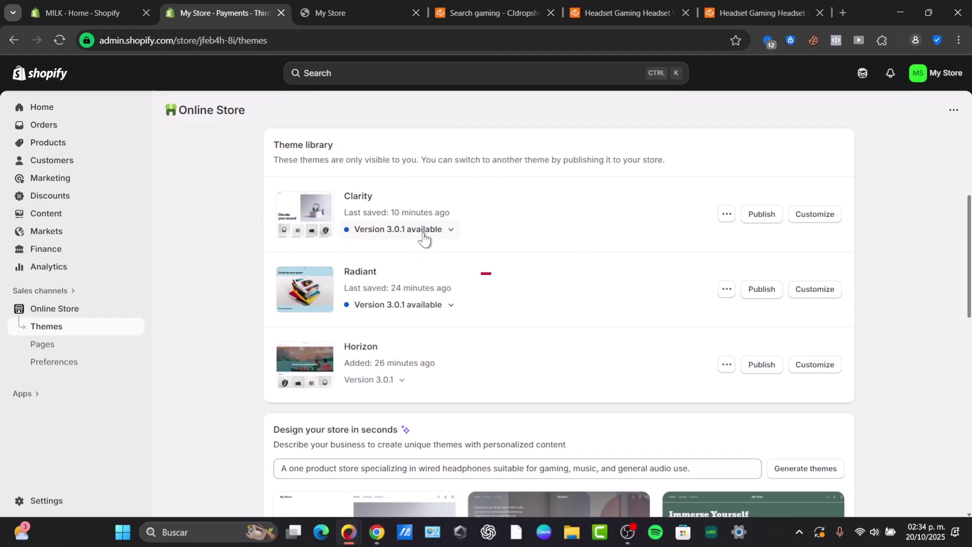
left_click(424, 236)
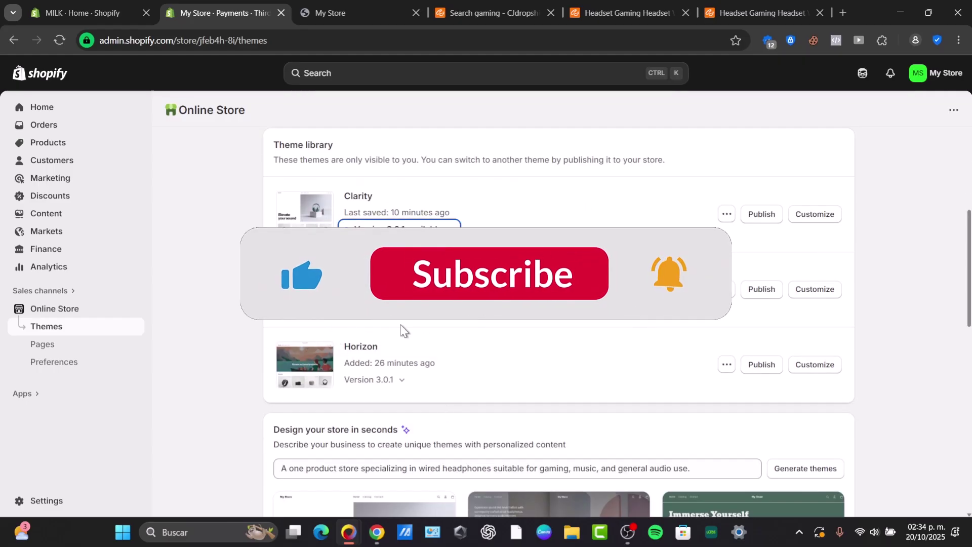
left_click(400, 330)
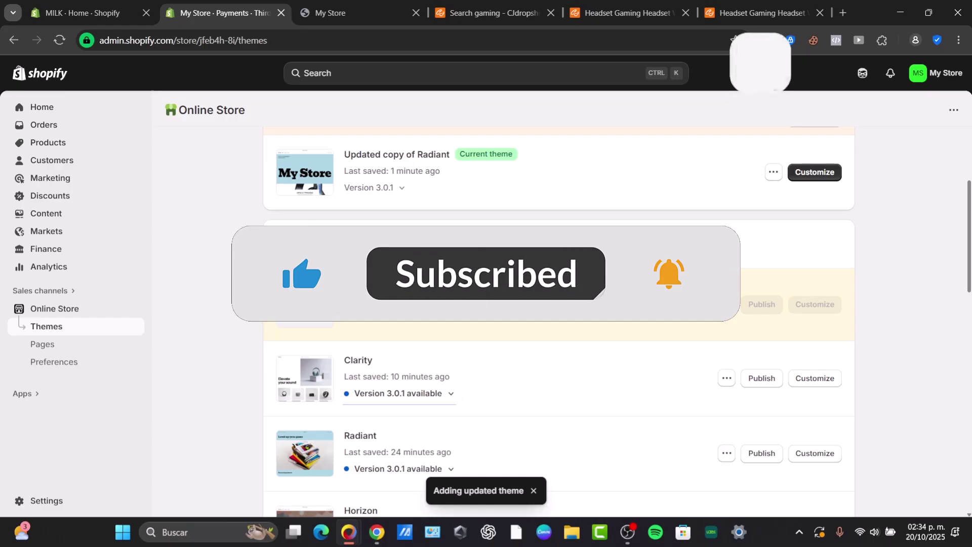
- Reload the live store and review its home page, closing the CJdropshipping gaming search and one headset product page
left_click(367, 11)
scroll(455, 291, "down", 5)
scroll(289, 100, "up", 5)
left_click(60, 40)
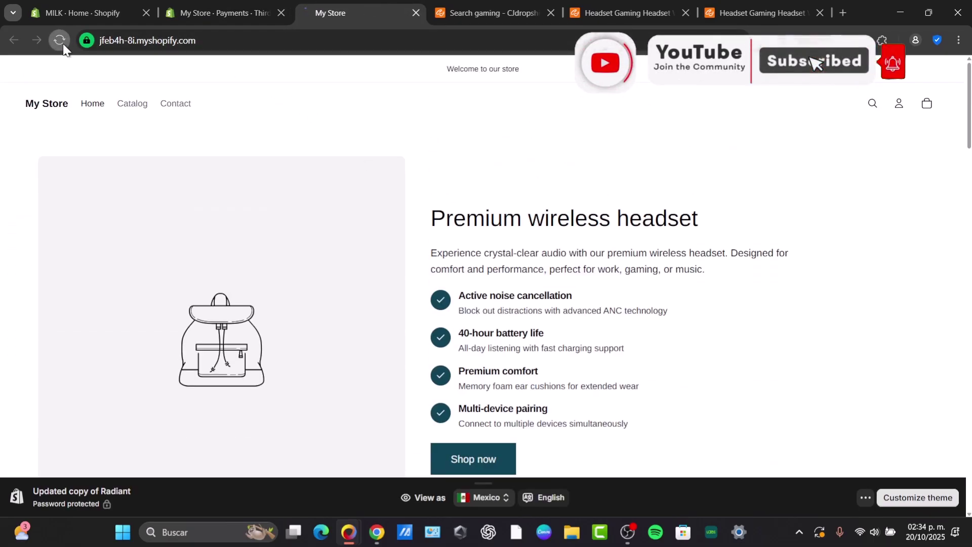
left_click(551, 13)
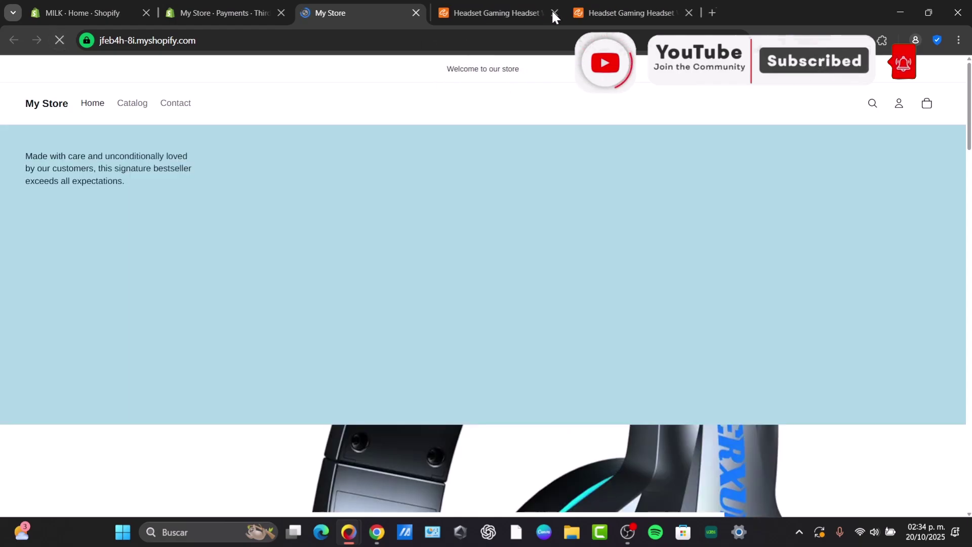
left_click(551, 12)
scroll(610, 220, "down", 10)
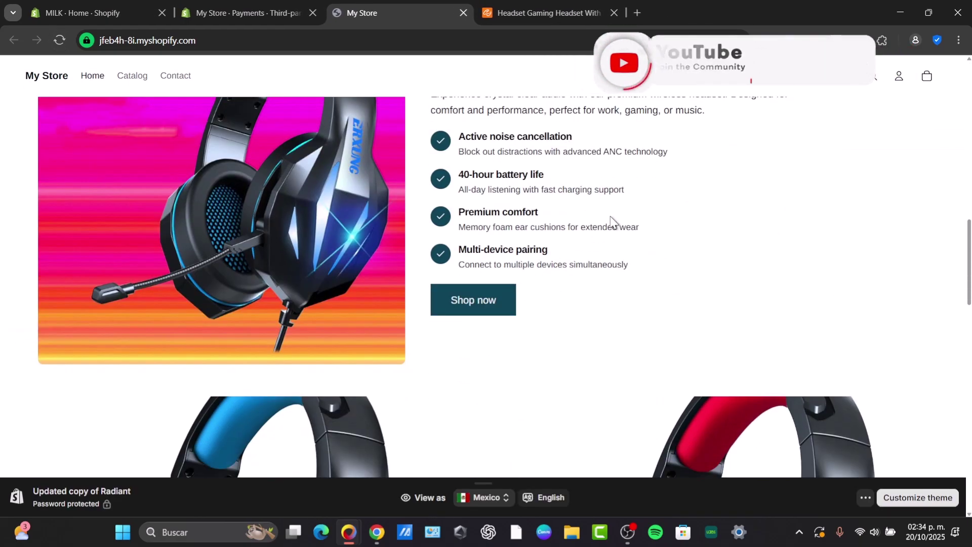